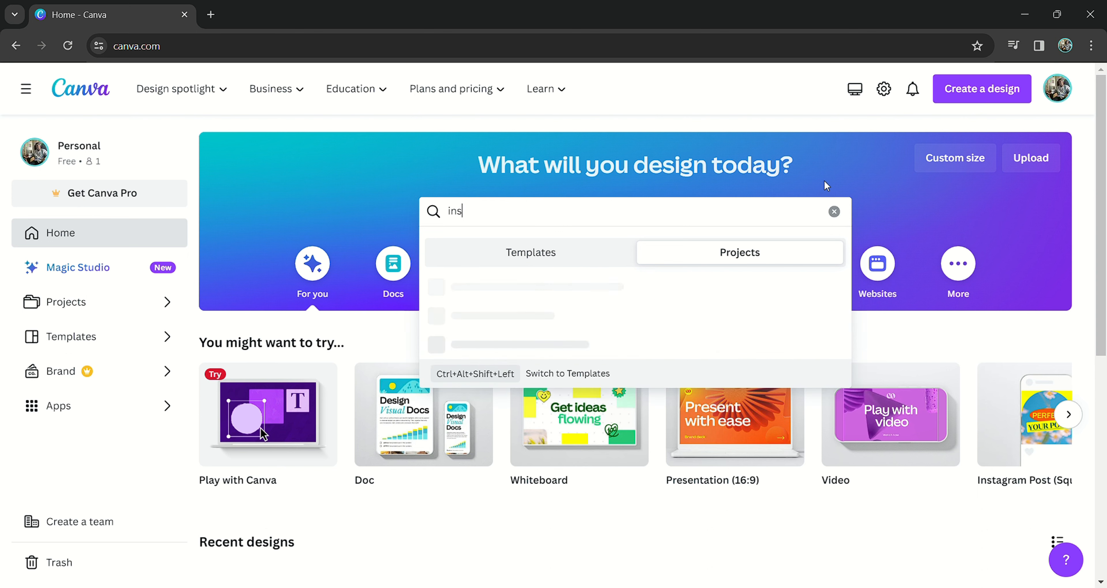
- Search the templates for "instagram post" and choose the Instagram Post (Square) type, 1080 × 1080 px
type("am")
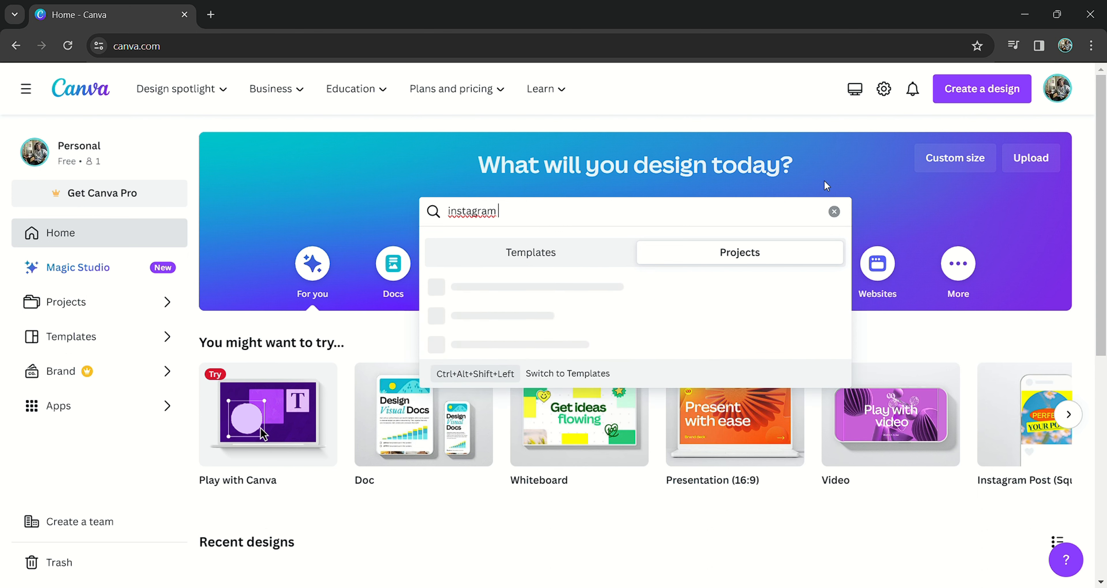
type(" post")
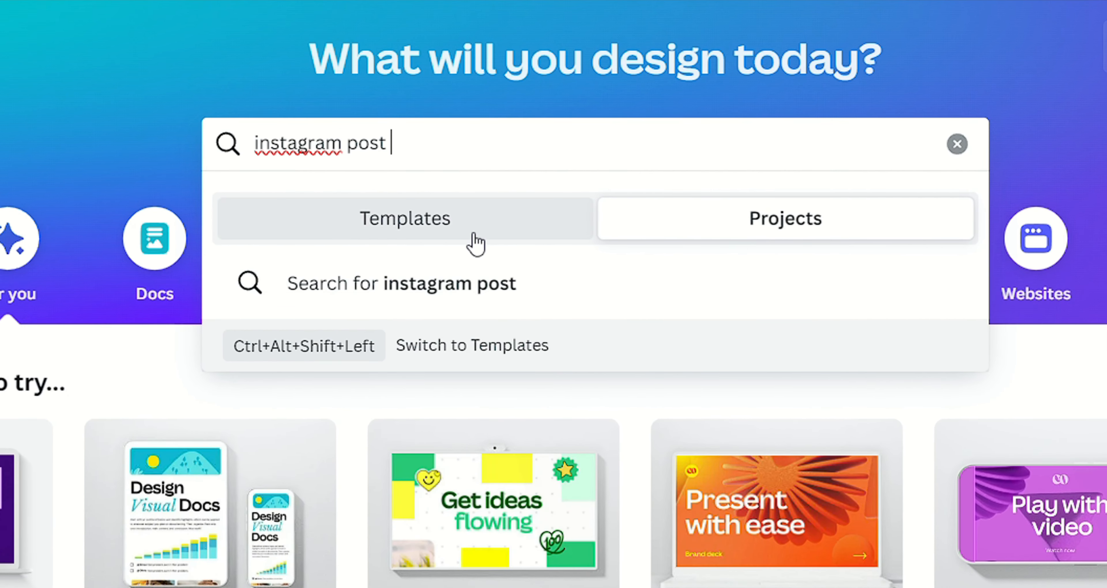
left_click(473, 240)
left_click(808, 245)
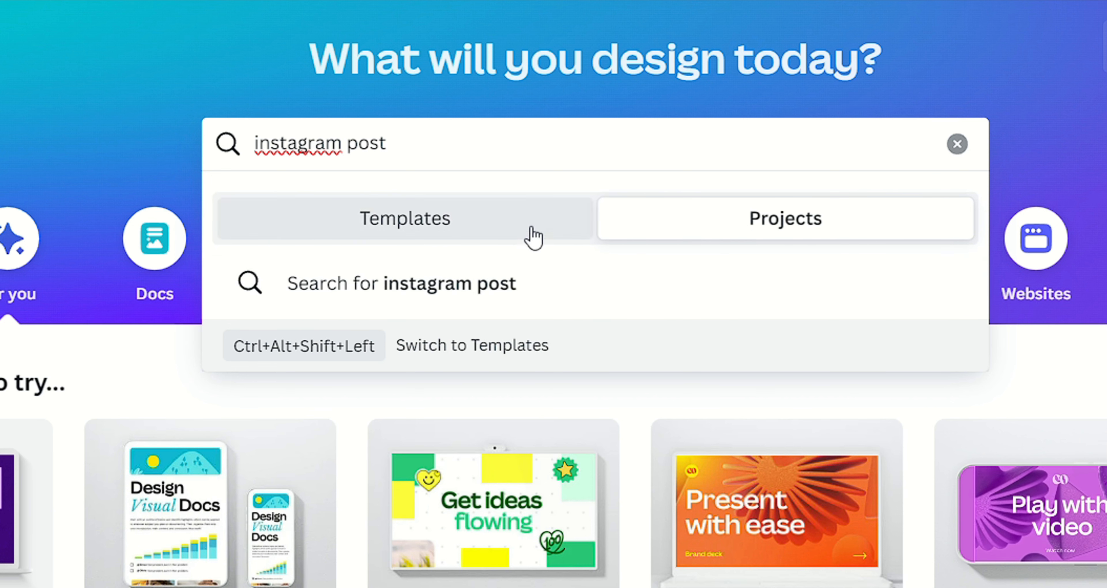
left_click(442, 212)
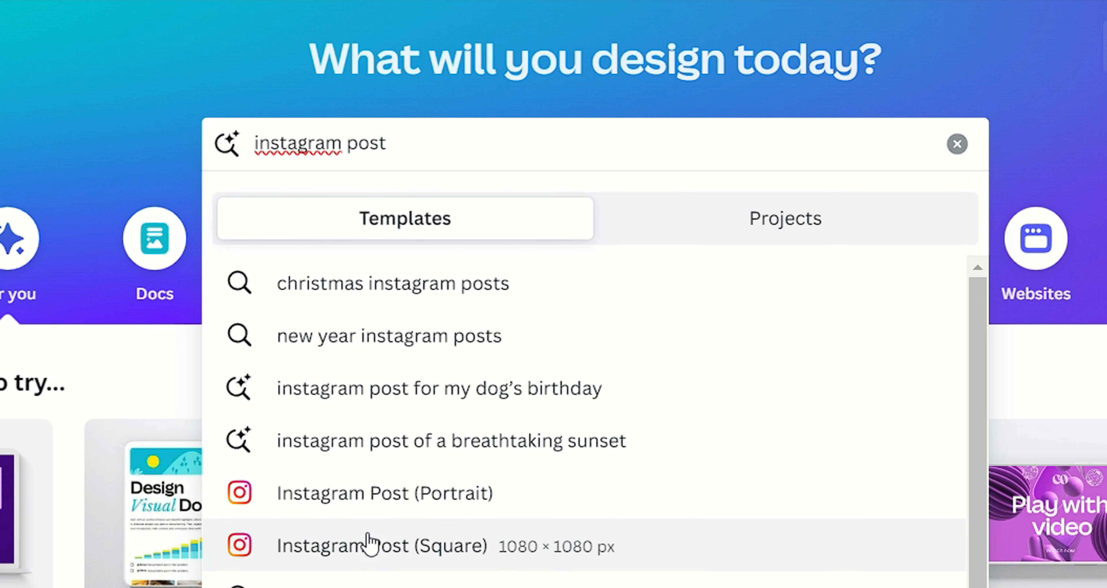
left_click(370, 545)
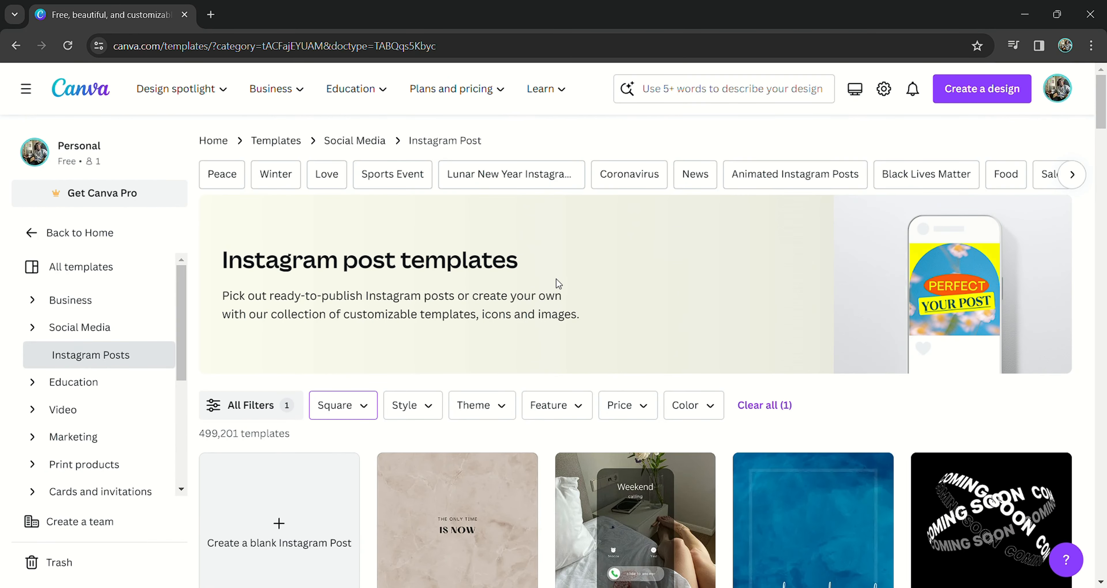
- Browse the square Instagram post templates and open the details of the Pink Blue Powerful Sunrise Over the Sea Quote template
scroll(554, 310, "down", 5)
scroll(552, 331, "up", 2)
scroll(552, 331, "down", 5)
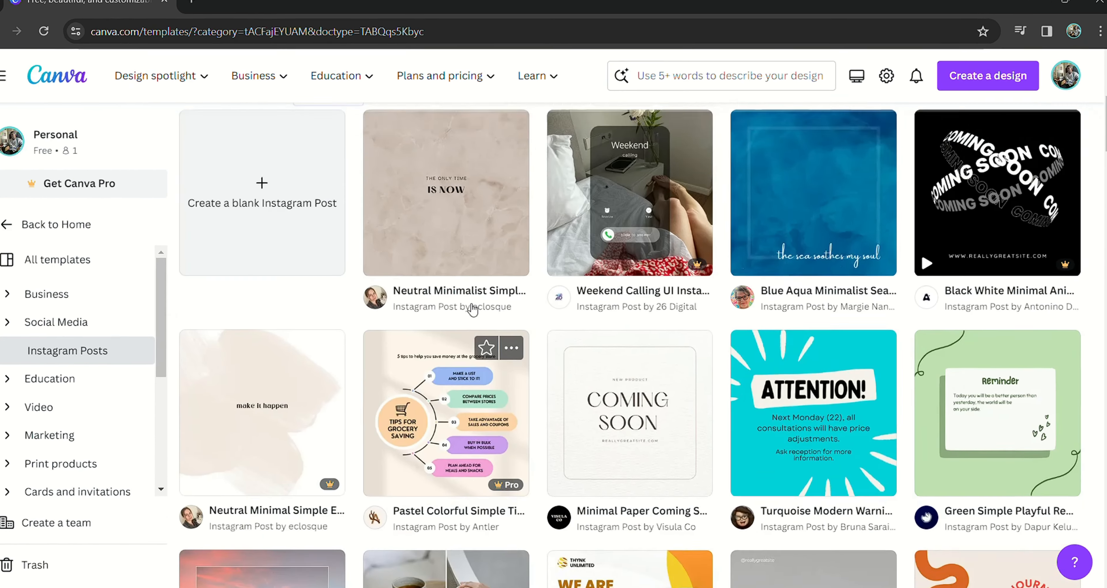
scroll(478, 309, "up", 5)
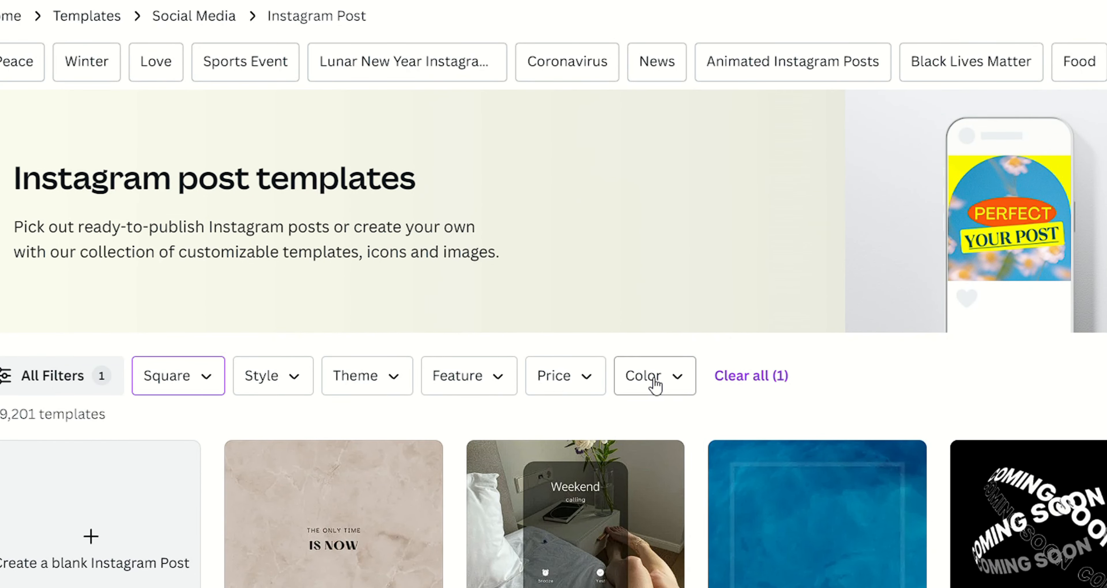
scroll(655, 383, "down", 10)
scroll(736, 383, "down", 1)
scroll(737, 382, "down", 9)
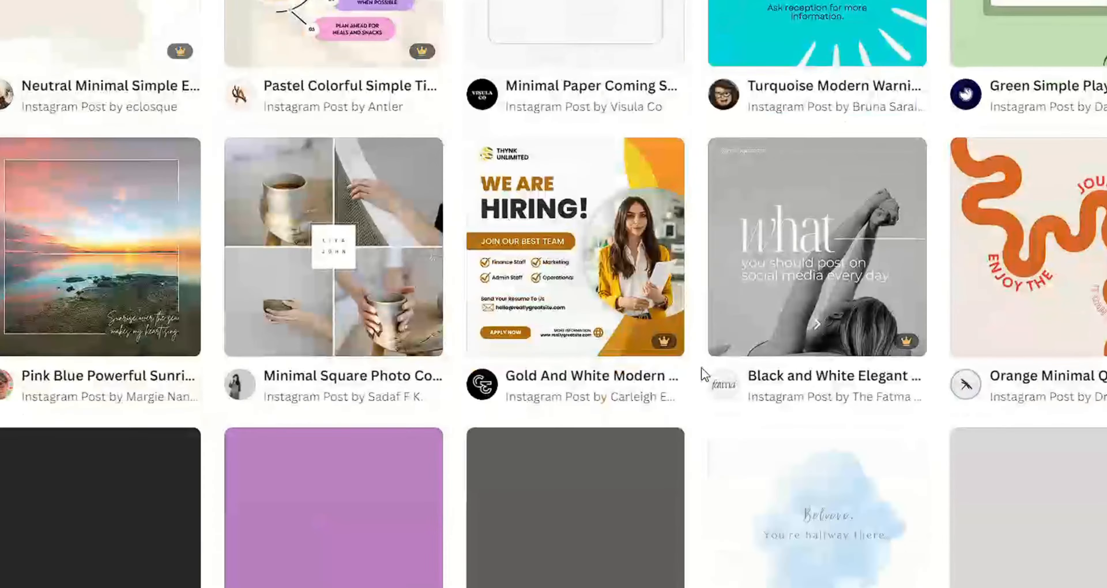
scroll(700, 370, "up", 11)
scroll(743, 335, "down", 4)
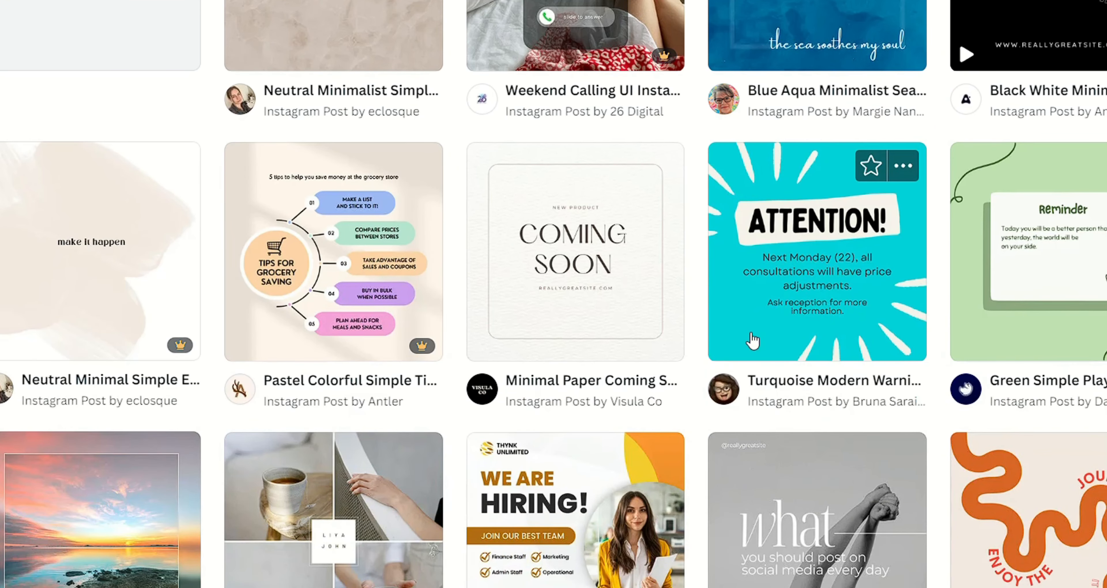
scroll(561, 314, "up", 6)
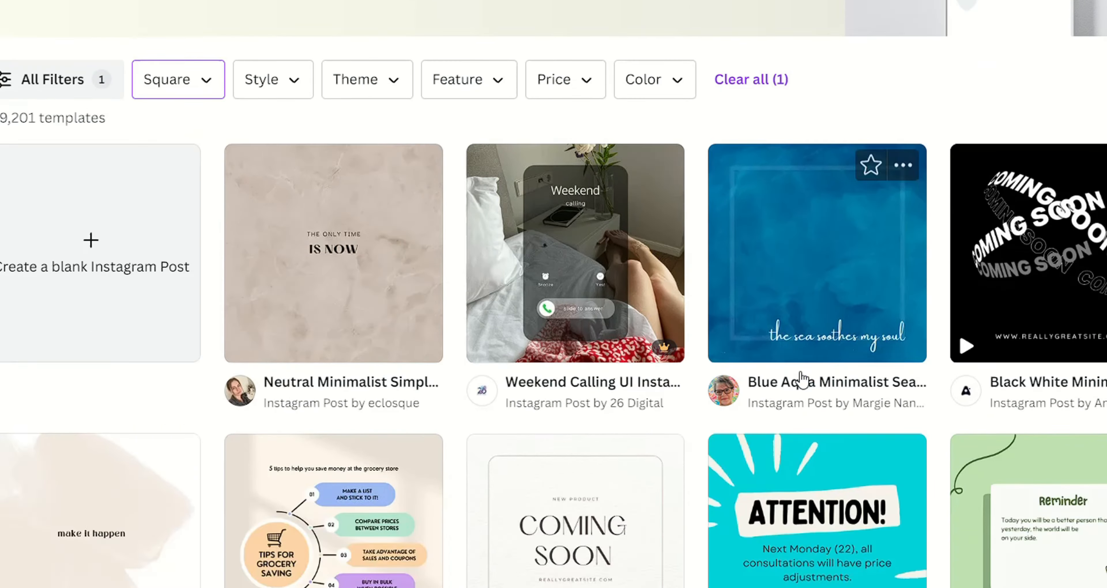
scroll(802, 379, "down", 4)
scroll(840, 379, "down", 8)
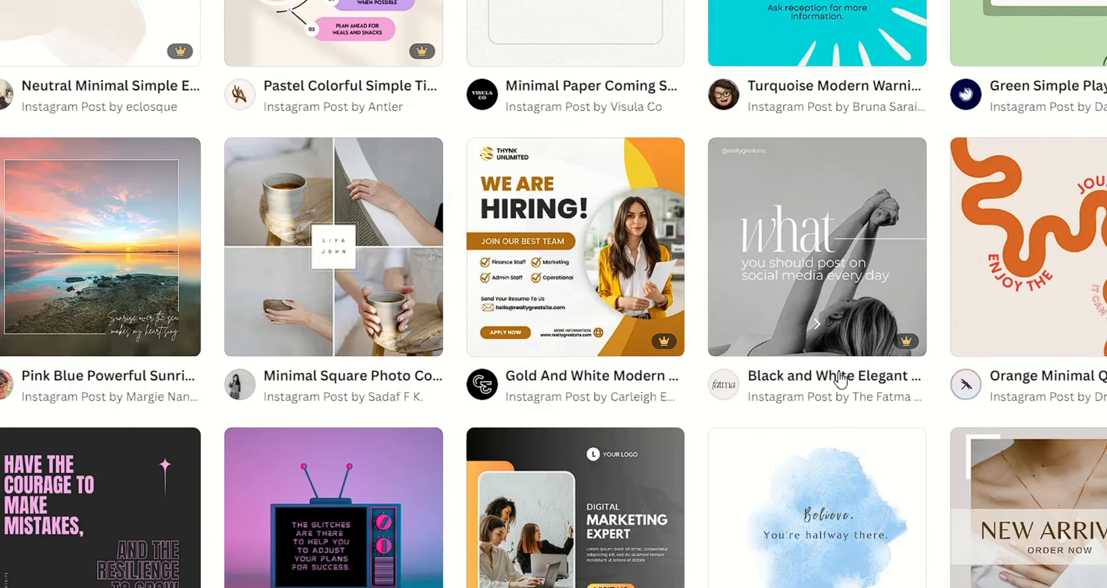
scroll(976, 301, "down", 4)
scroll(975, 305, "up", 2)
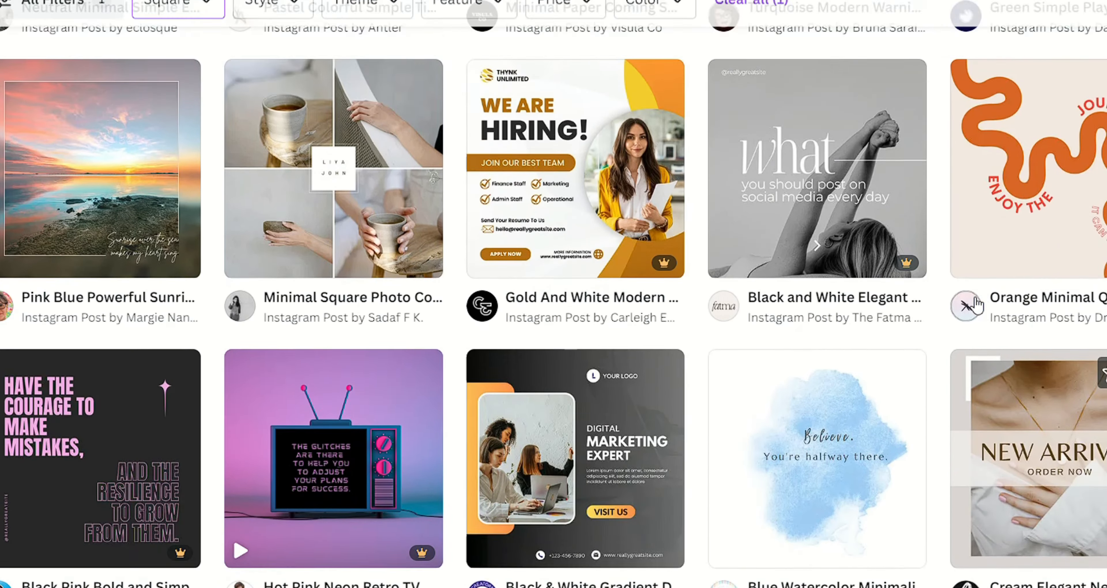
scroll(974, 303, "up", 3)
left_click(155, 298)
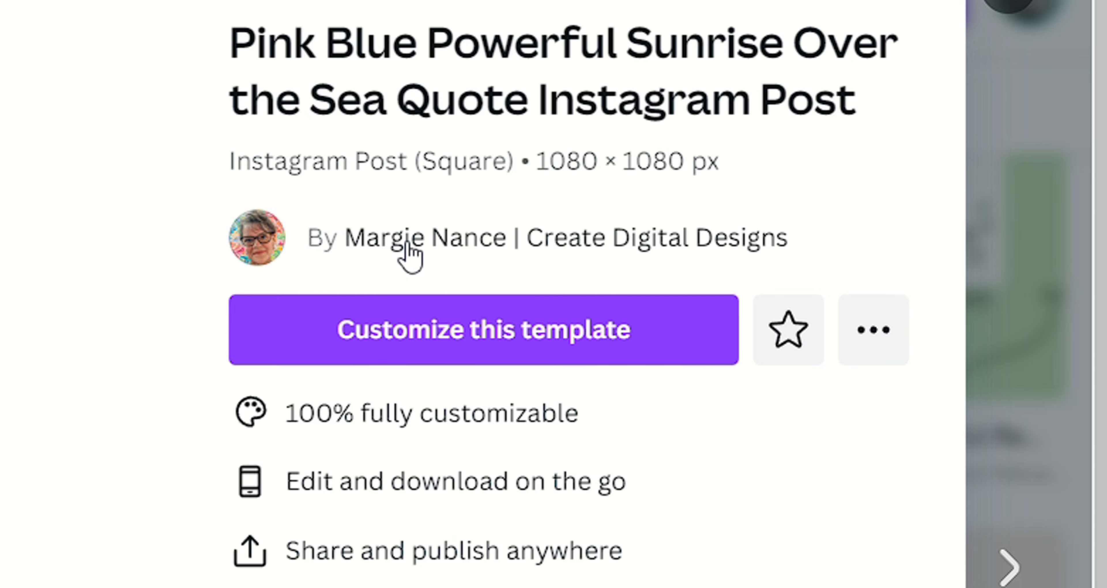
- Look through the template creator's profile page and return to the template details
left_click(407, 243)
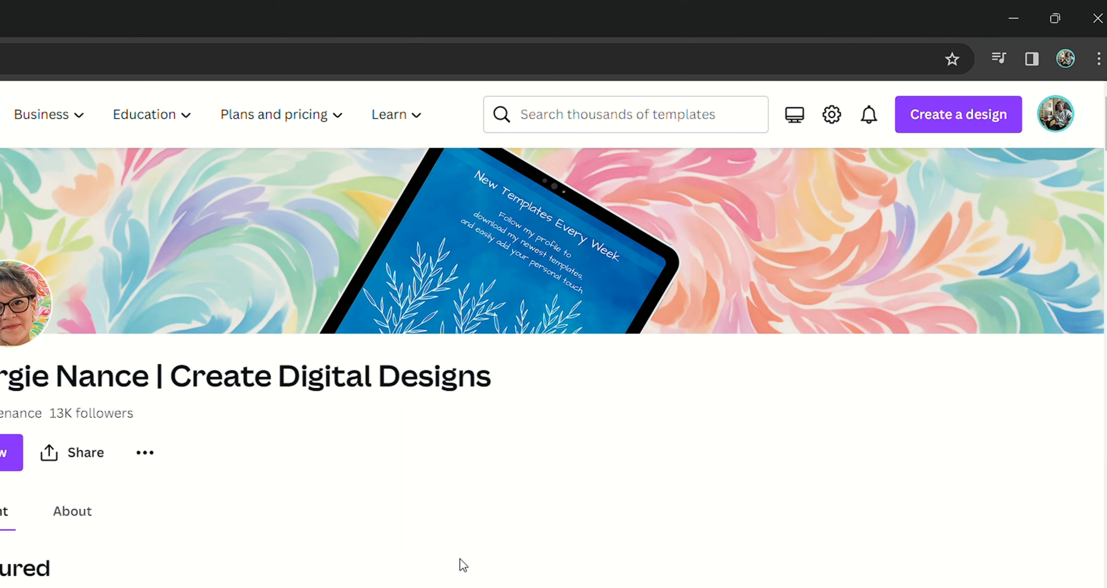
scroll(463, 564, "down", 15)
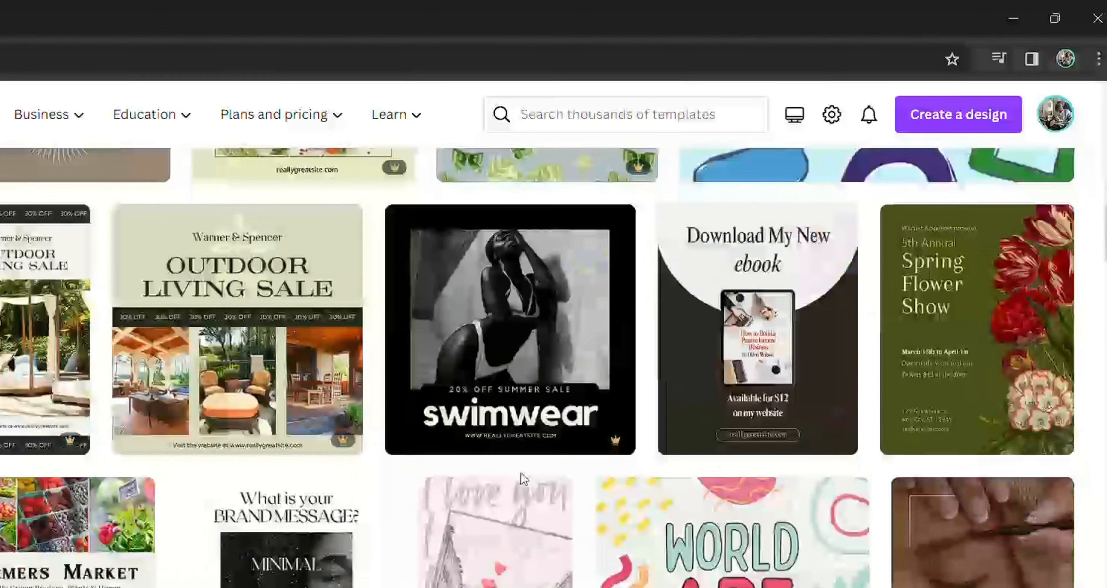
scroll(521, 484, "up", 8)
scroll(523, 479, "up", 8)
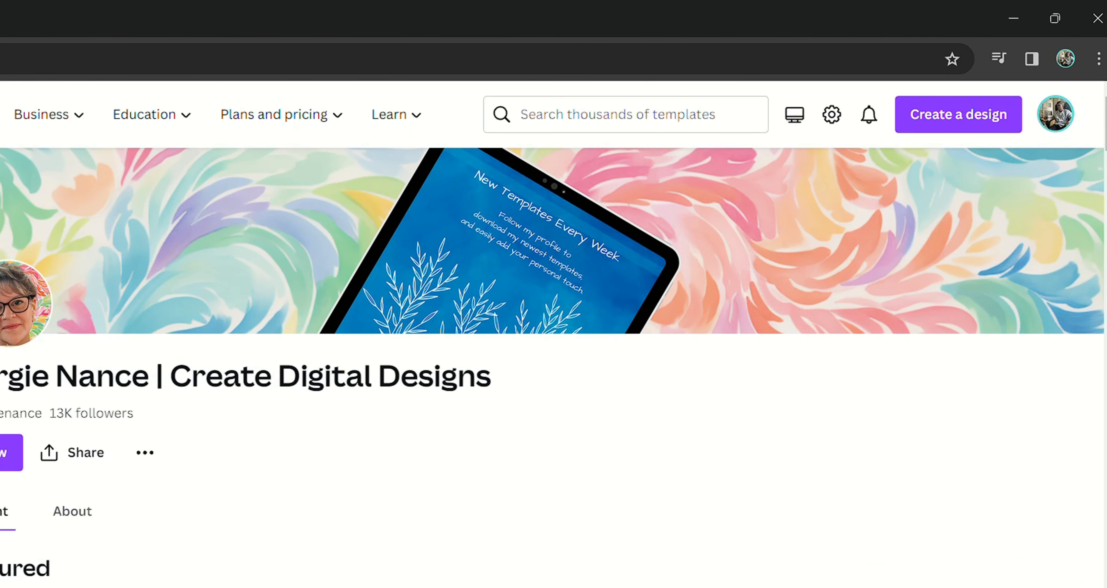
key("alt+Left")
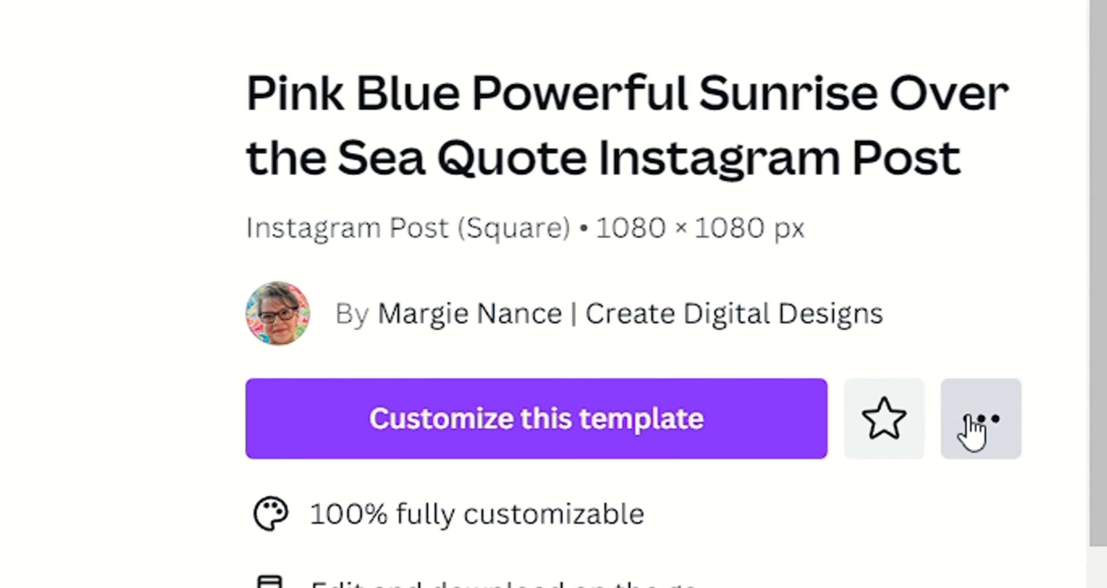
- View the additional options available for the sunrise quote template
left_click(971, 432)
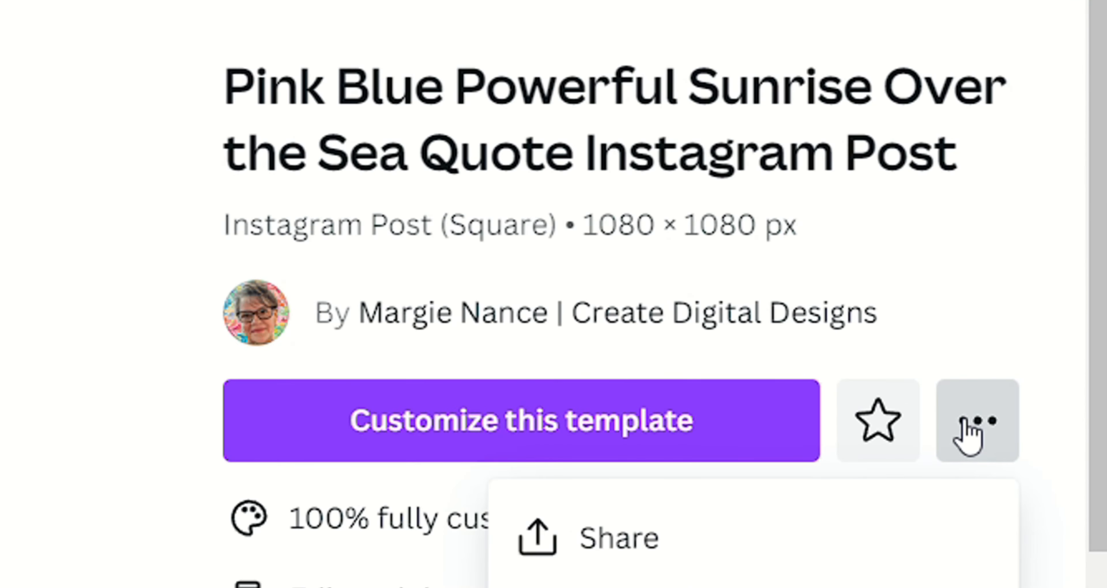
left_click(1009, 422)
left_click(983, 433)
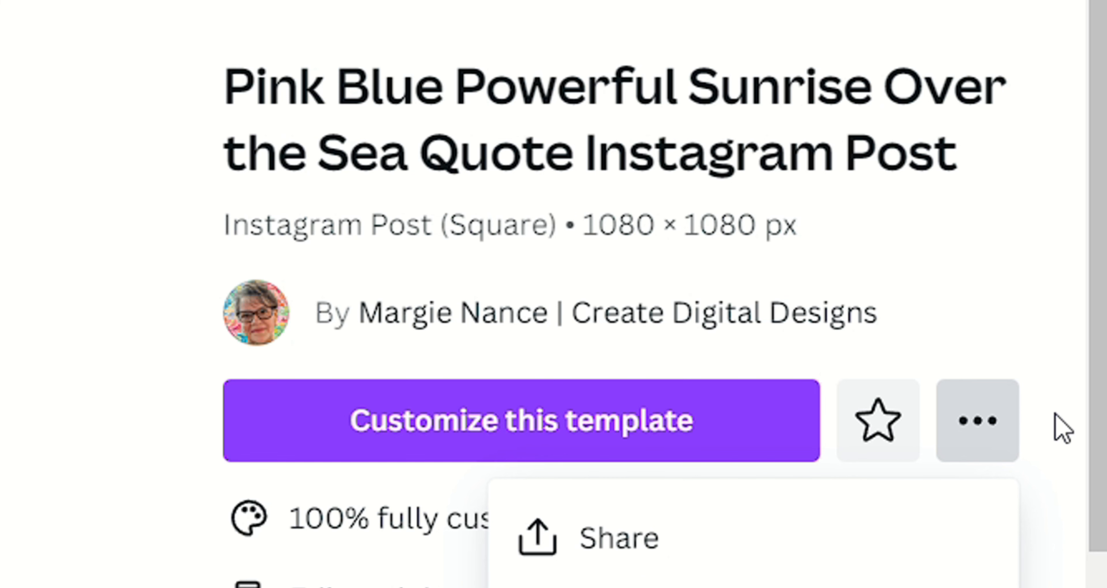
- Customize the sunrise quote template as a new design, declining to open it in the Canva app
left_click(635, 455)
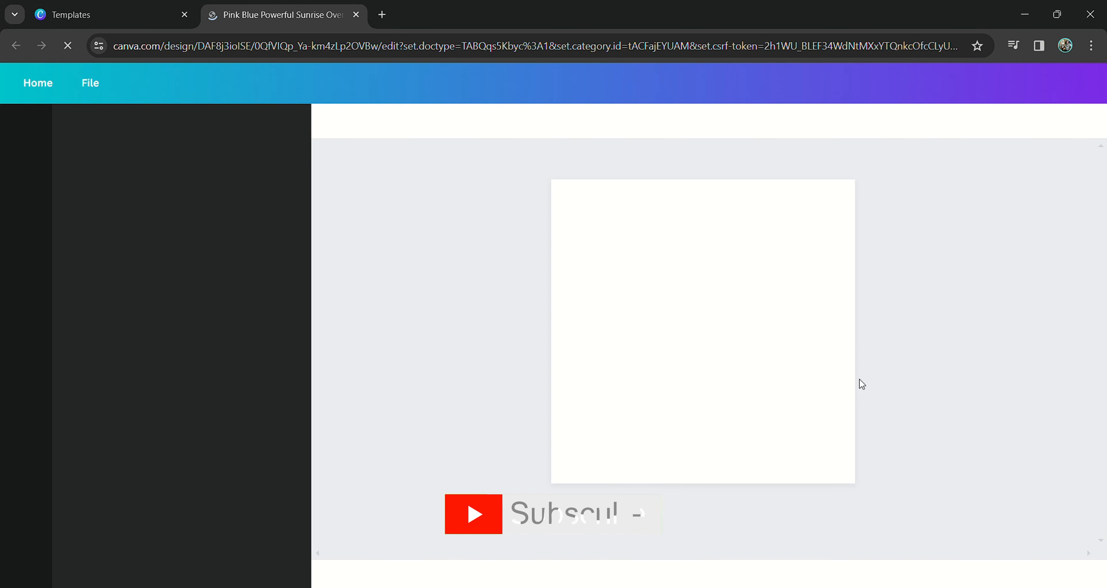
left_click(767, 375)
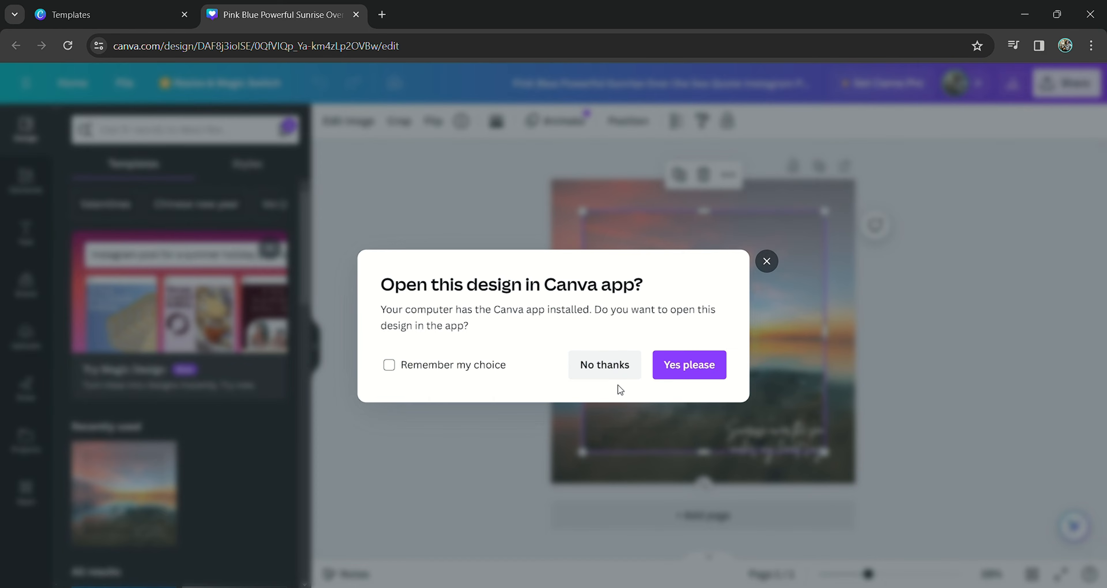
left_click(602, 369)
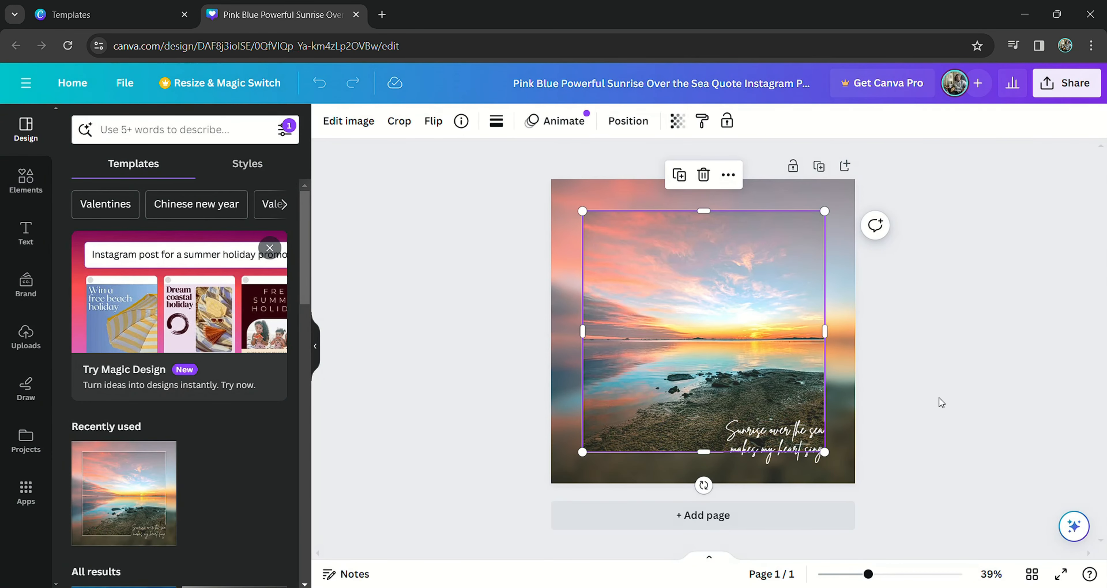
left_click(1031, 381)
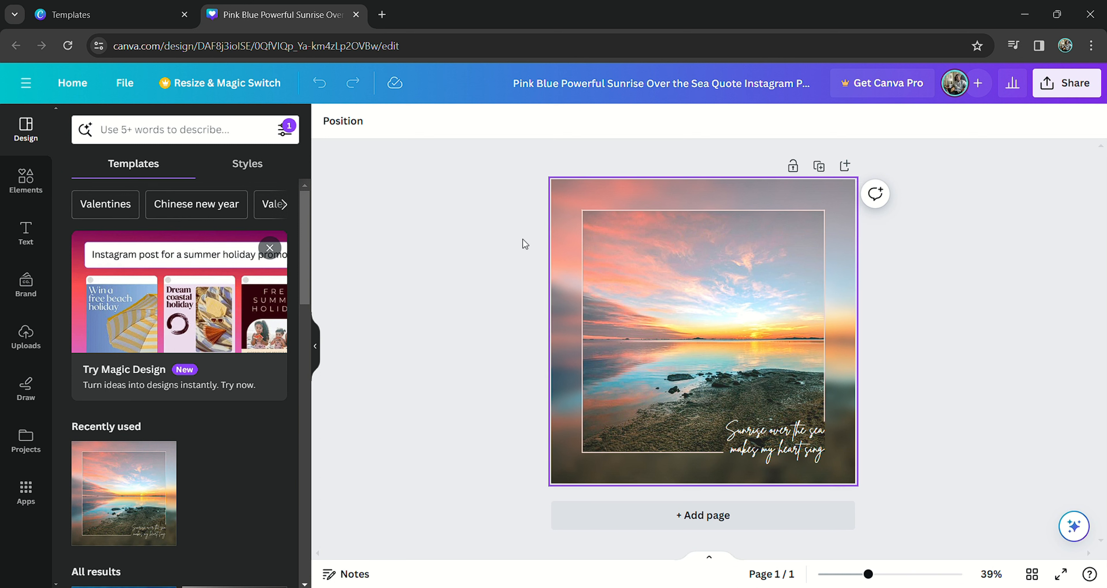
left_click(702, 301)
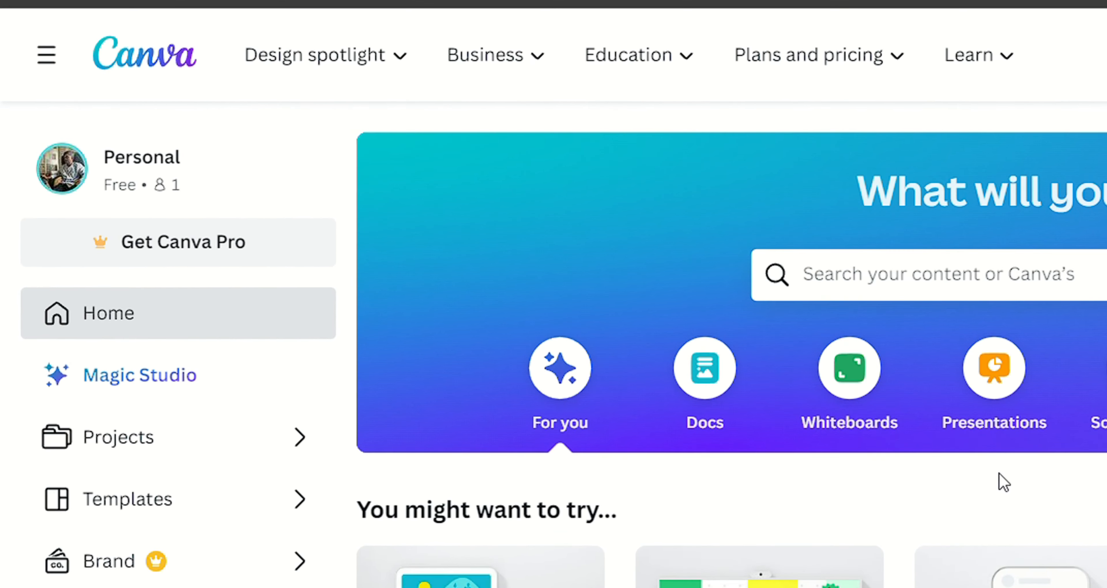
- Open the saved sunrise quote design from the projects and dismiss the offer to use the Canva app
left_click(169, 458)
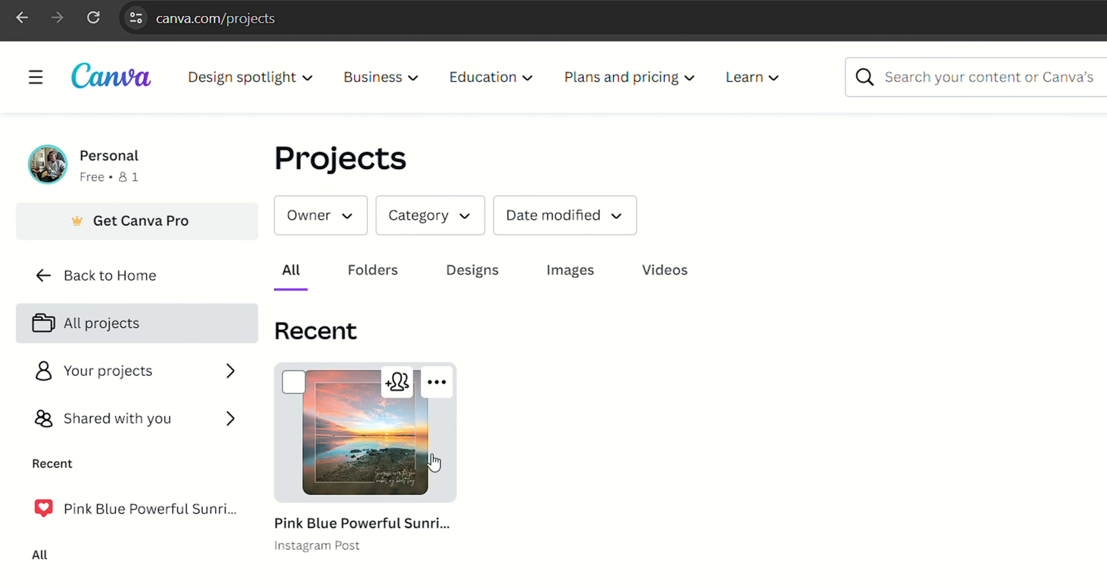
scroll(286, 354, "down", 2)
left_click(367, 351)
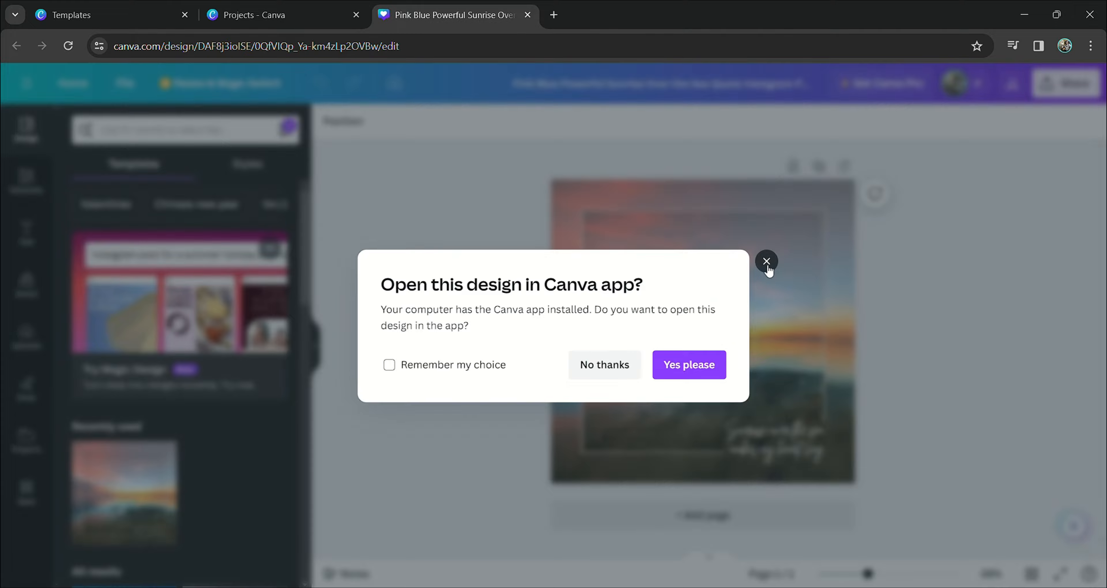
left_click(767, 263)
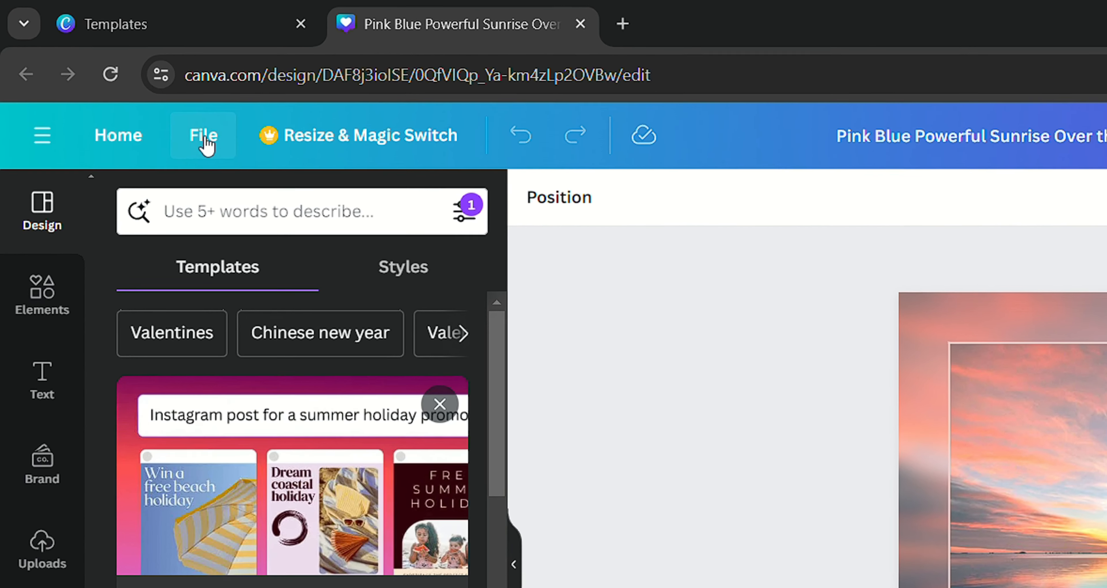
- Create a new custom-size design of 1020 × 1020 px from within the editor, declining to open it in the Canva app
left_click(205, 139)
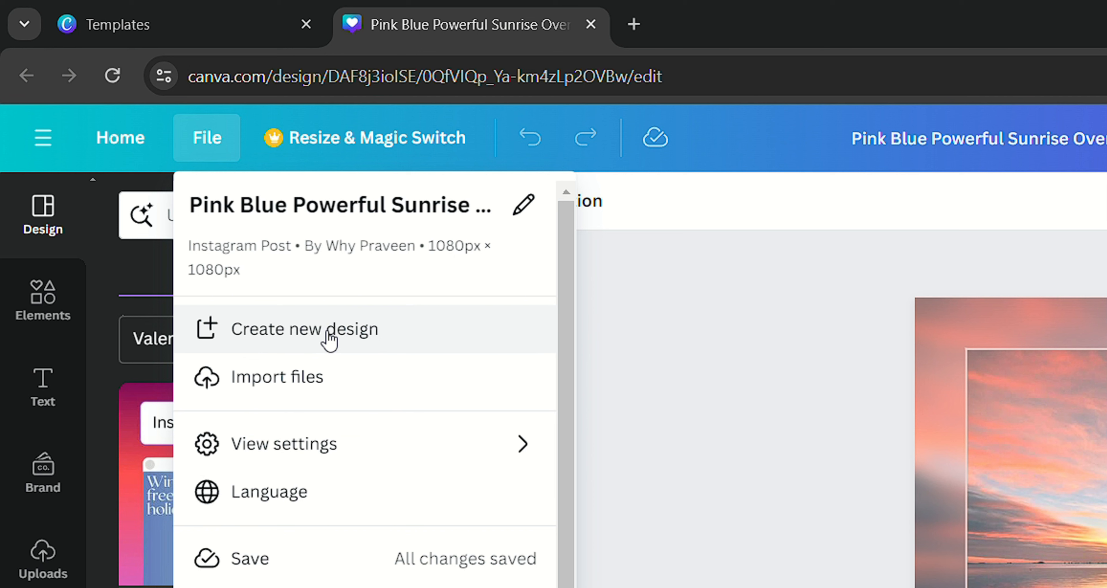
left_click(327, 338)
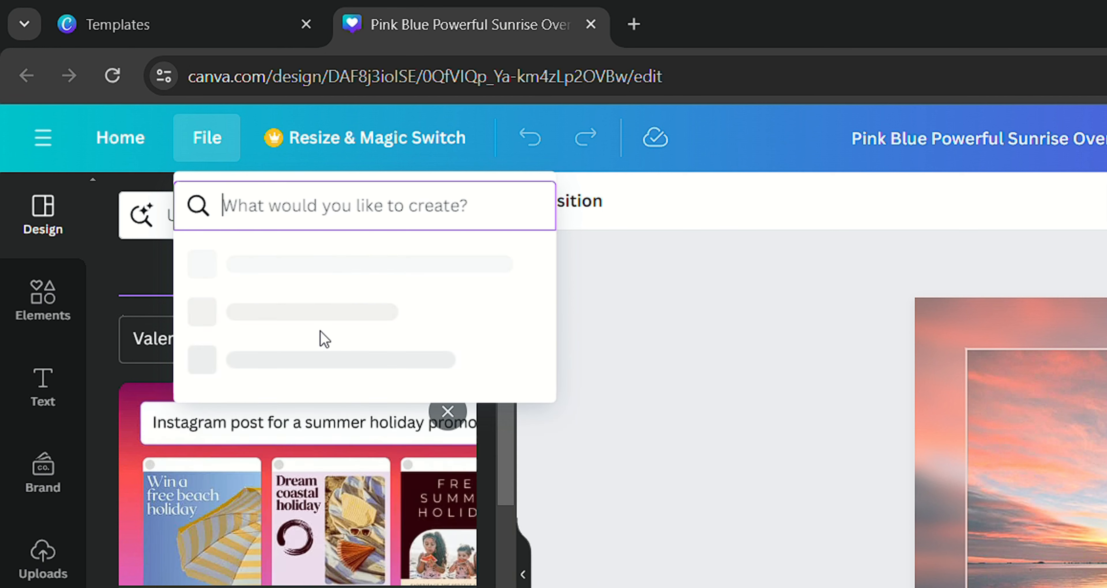
scroll(378, 421, "down", 5)
scroll(390, 449, "up", 4)
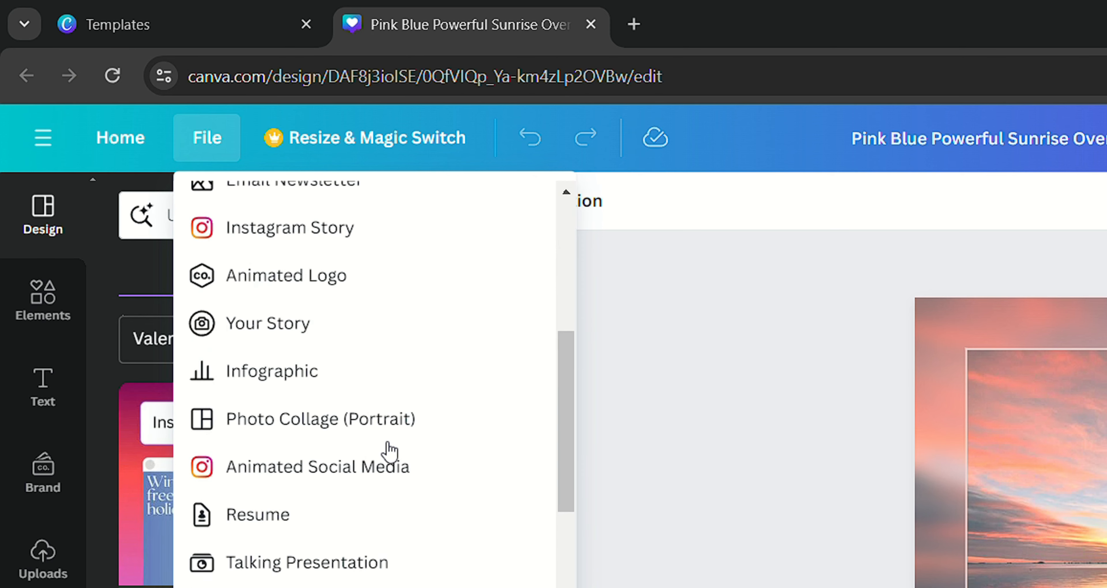
scroll(389, 451, "down", 15)
scroll(391, 451, "up", 15)
scroll(390, 449, "up", 10)
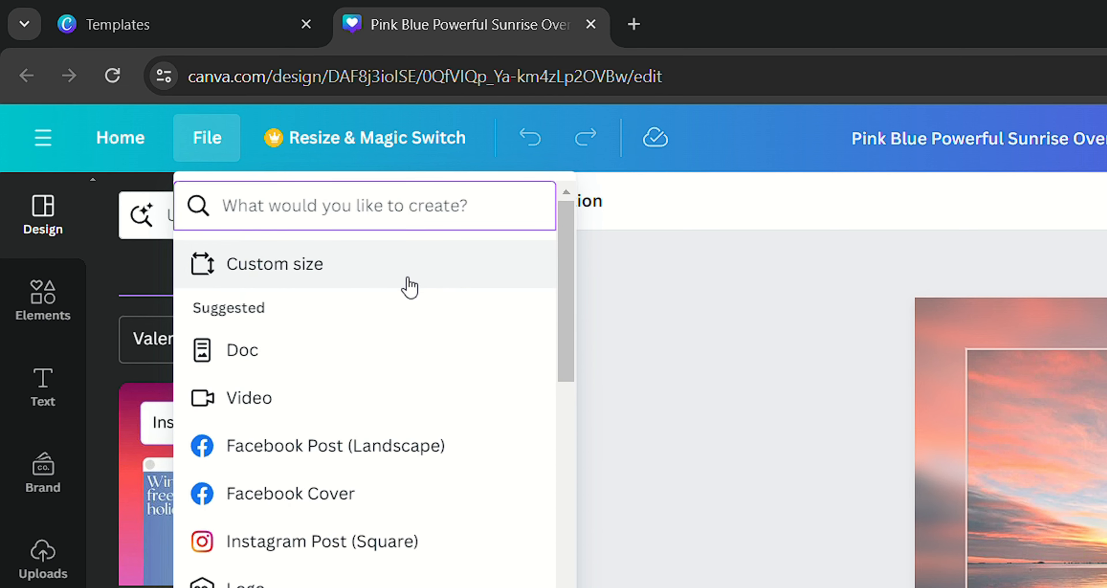
left_click(407, 287)
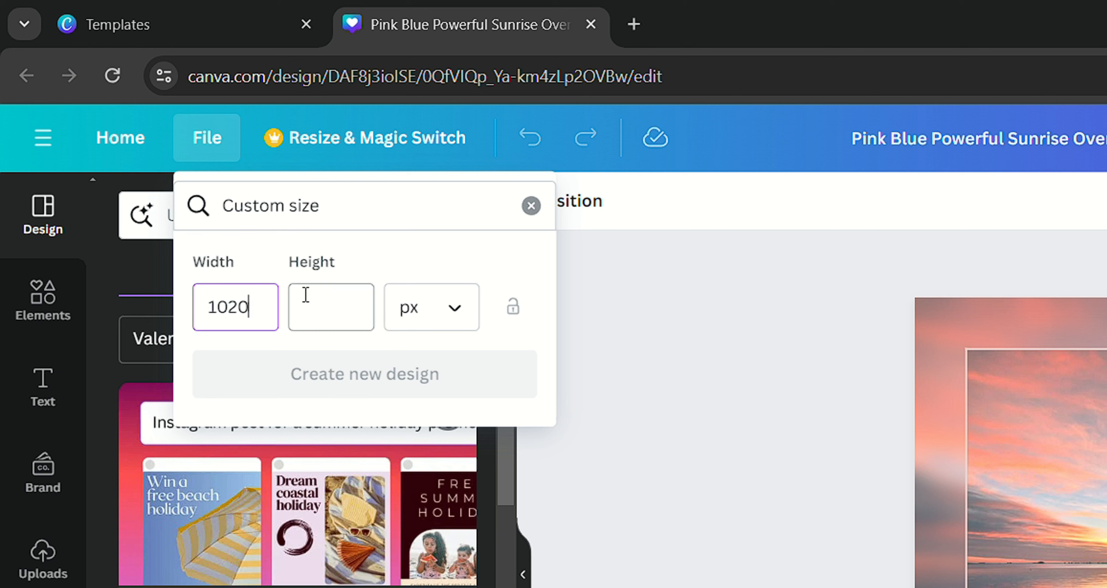
left_click(323, 323)
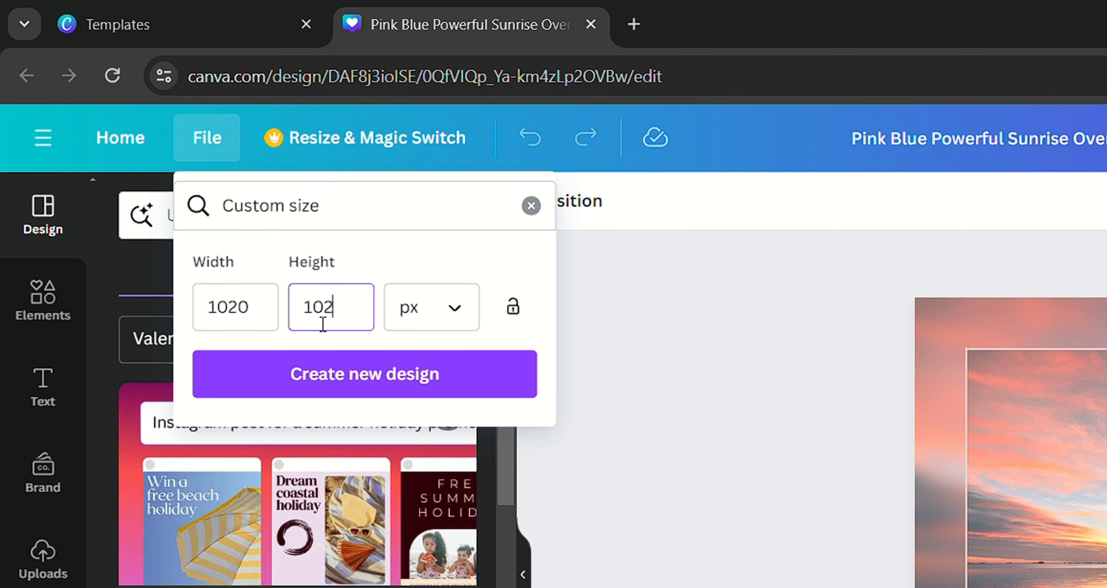
left_click(349, 371)
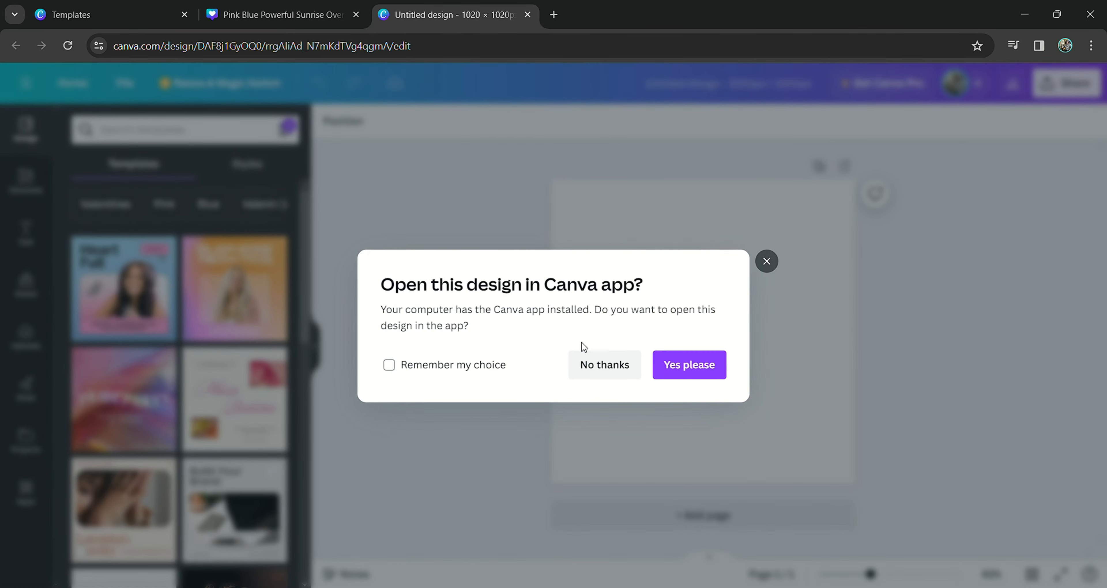
left_click(584, 357)
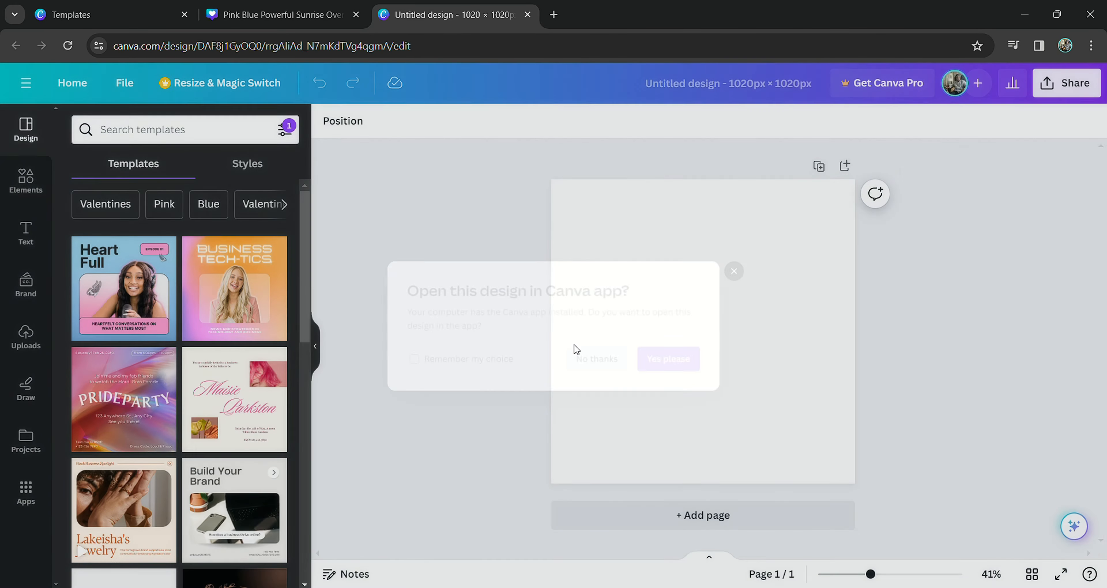
- Close the blank 1020 × 1020 px design and dismiss the custom size settings in the sunrise quote design
left_click(528, 15)
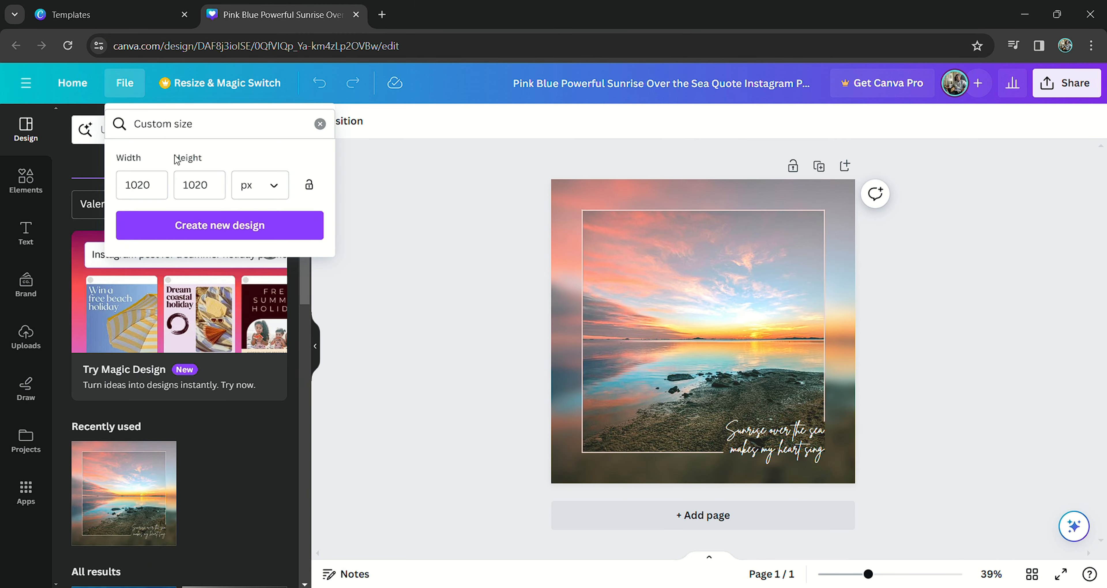
left_click(329, 130)
left_click(383, 180)
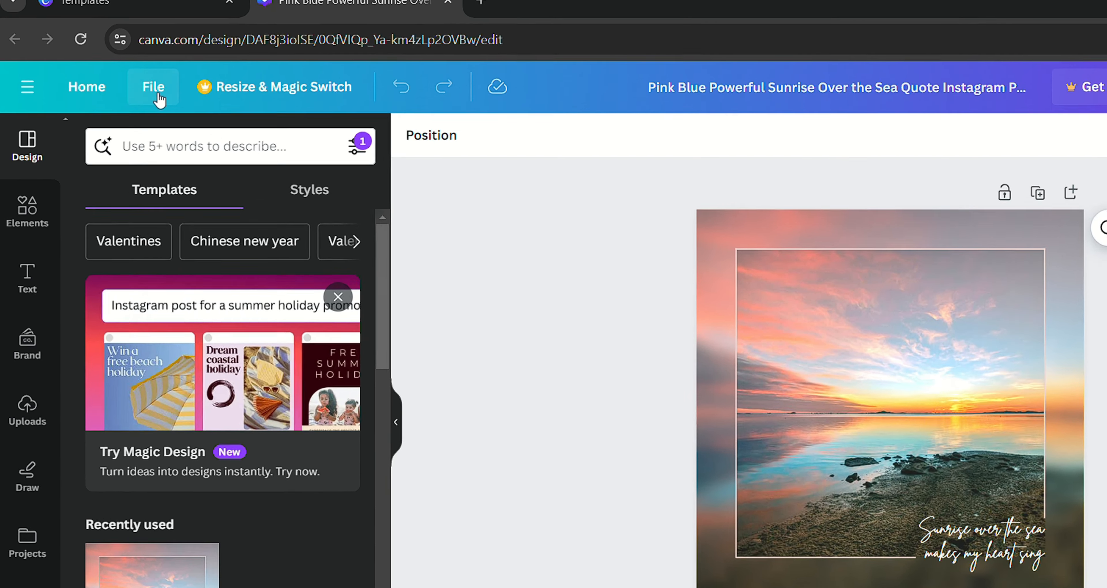
- Turn on rulers and guides for the sunrise quote design
left_click(124, 83)
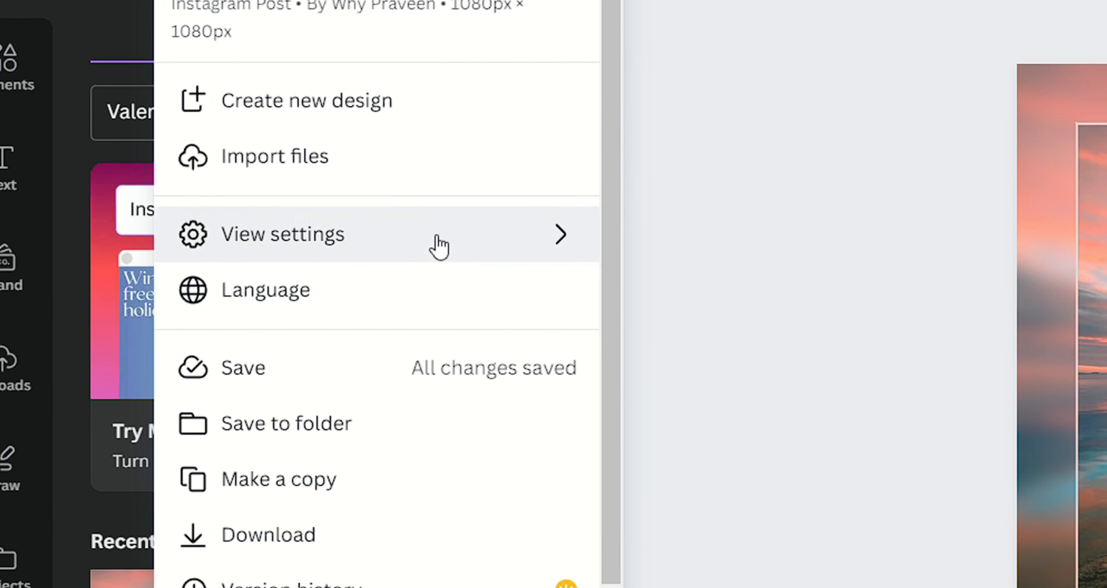
mouse_move(460, 295)
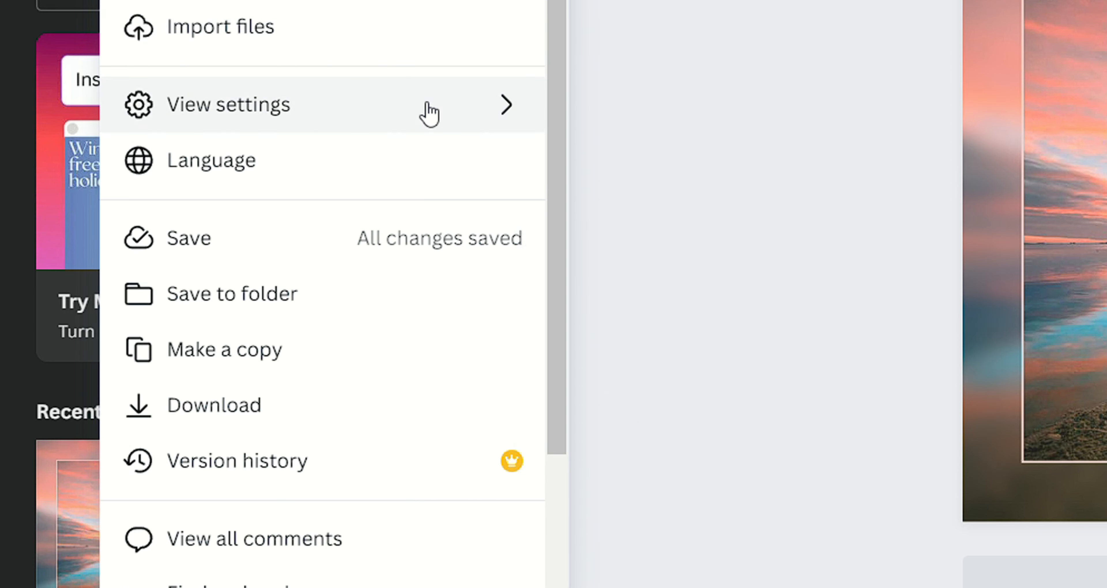
mouse_move(429, 112)
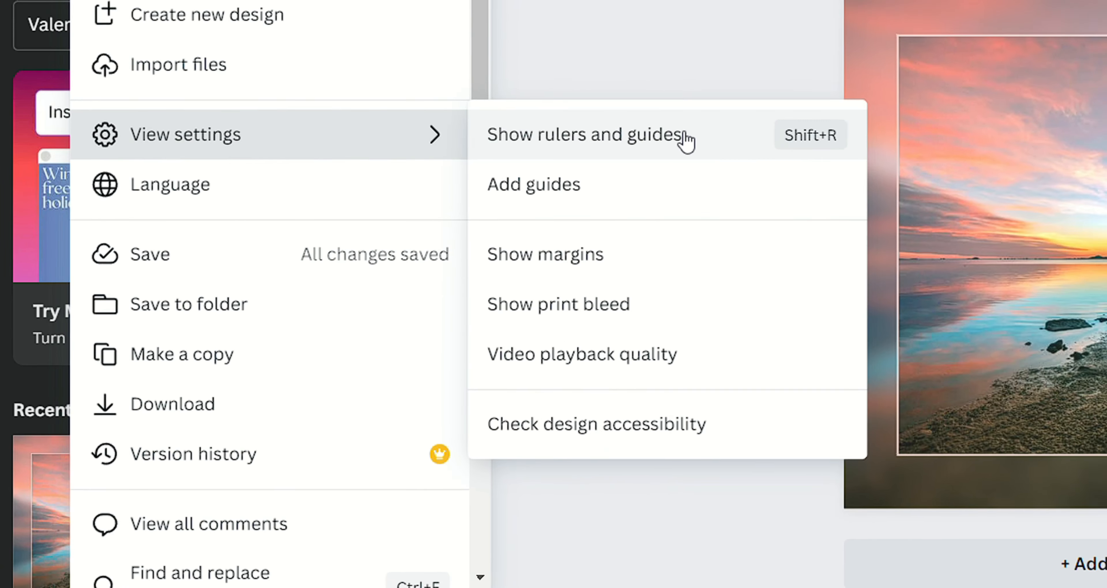
left_click(791, 120)
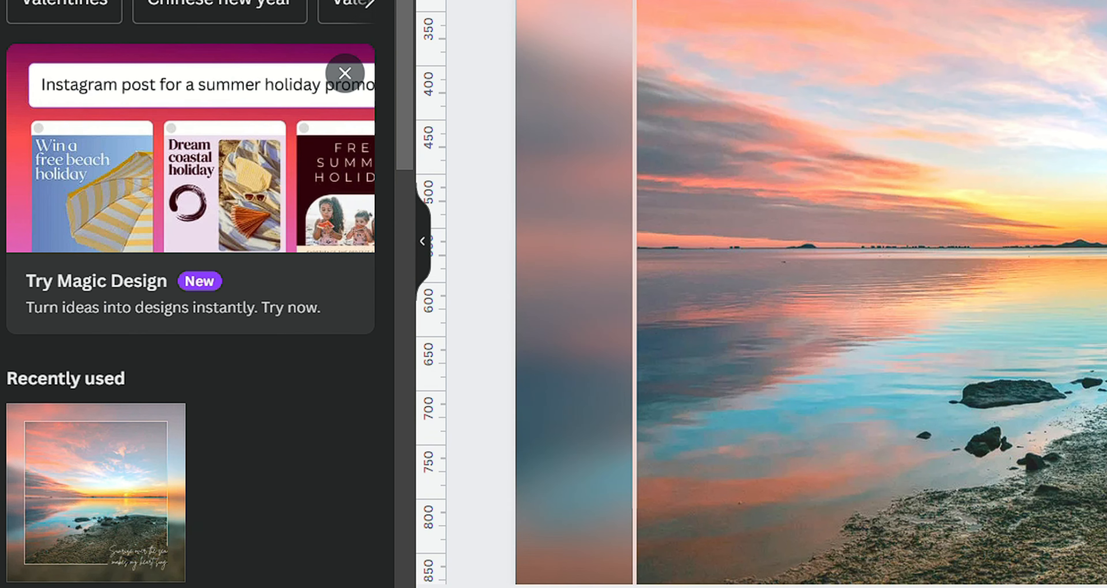
key("ctrl+alt+0")
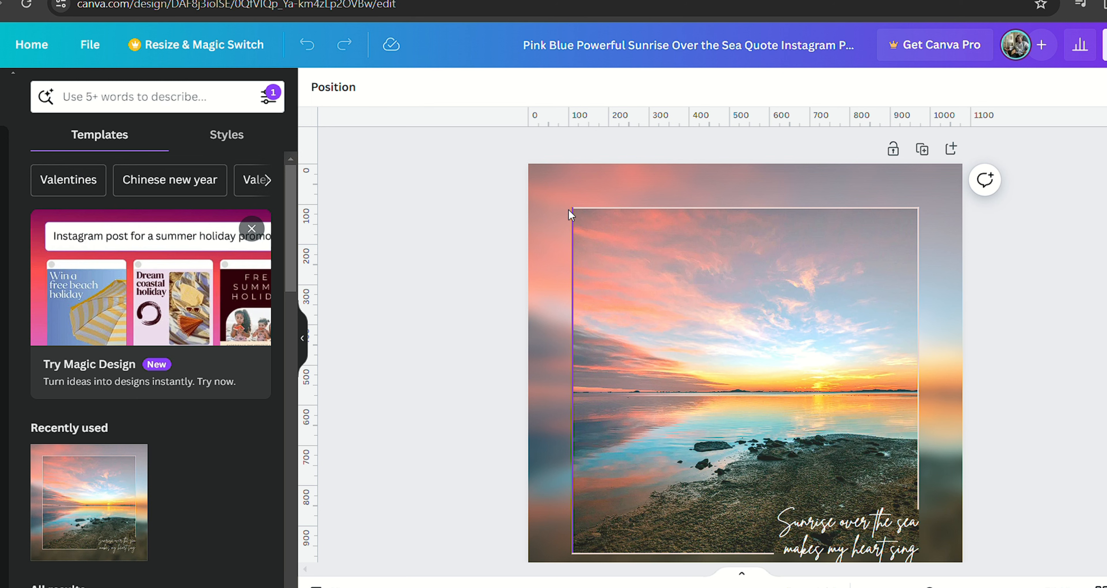
scroll(654, 287, "down", 1)
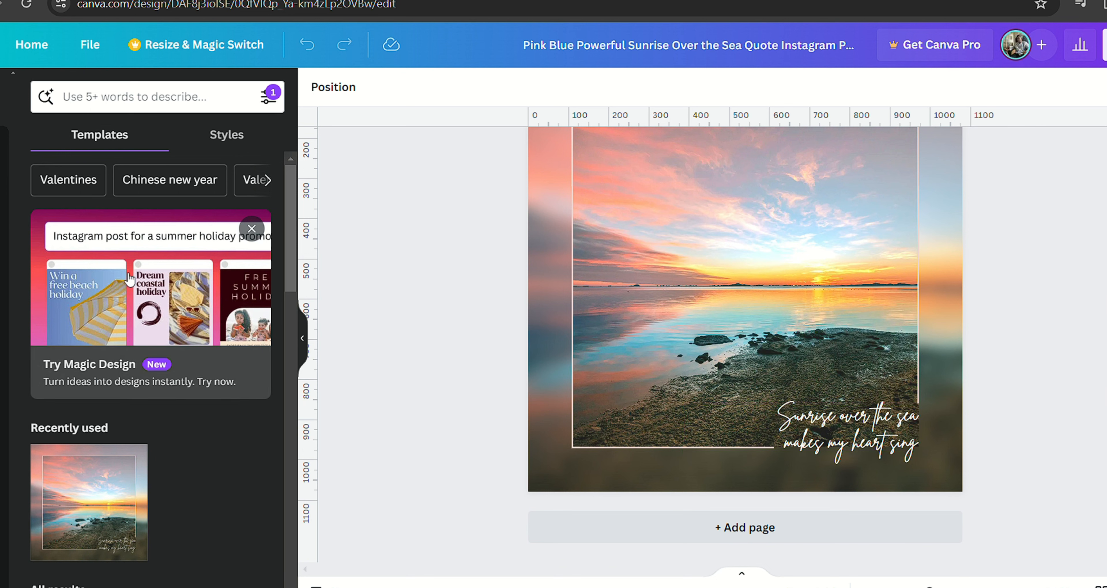
- Open the guide settings and compare the 12 Columns and 3 Columns presets on the design
left_click(730, 400)
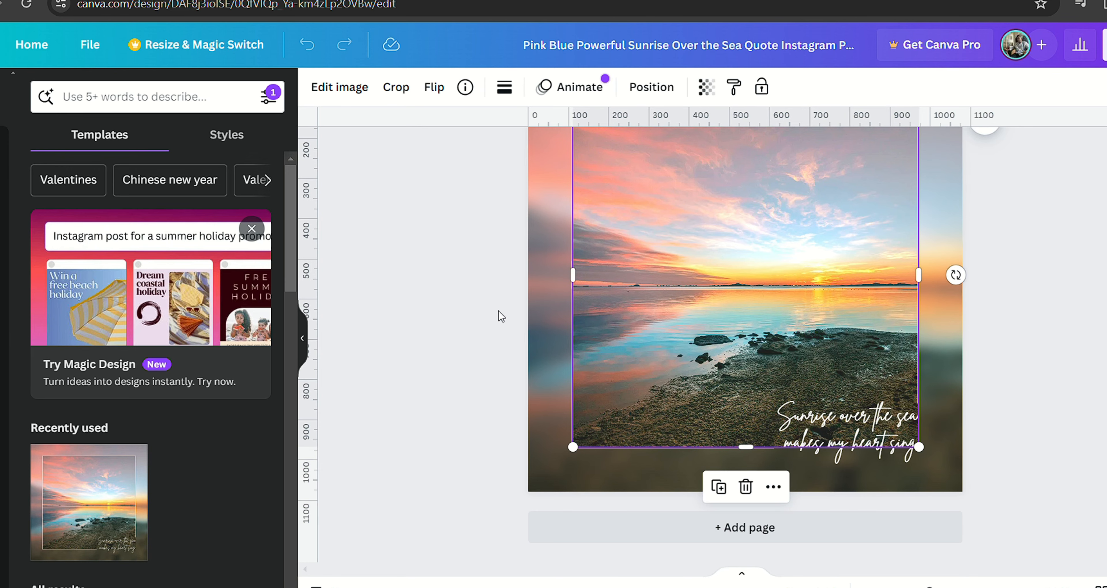
left_click(96, 51)
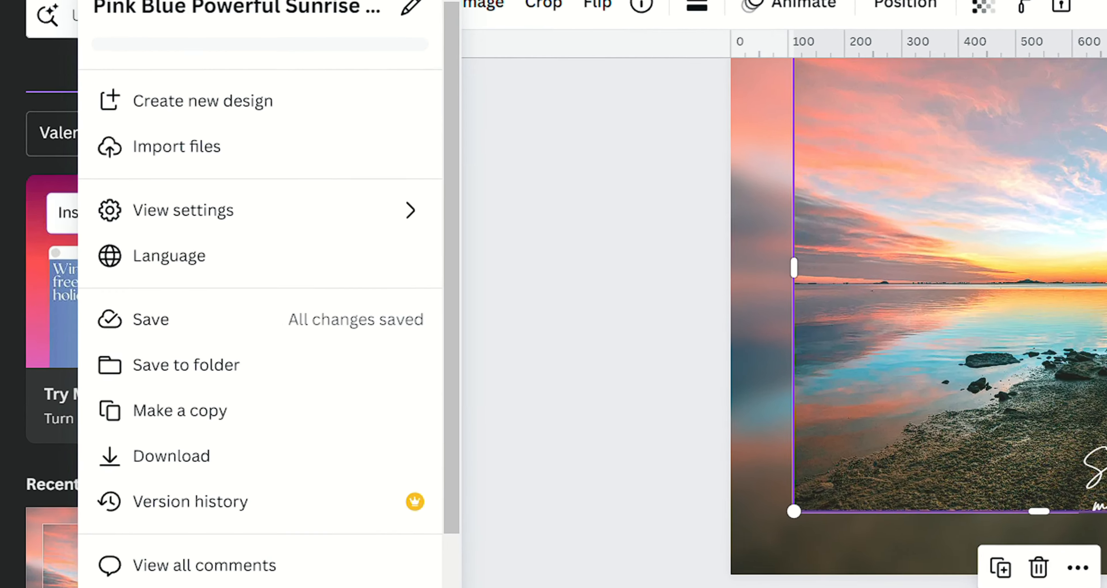
mouse_move(272, 230)
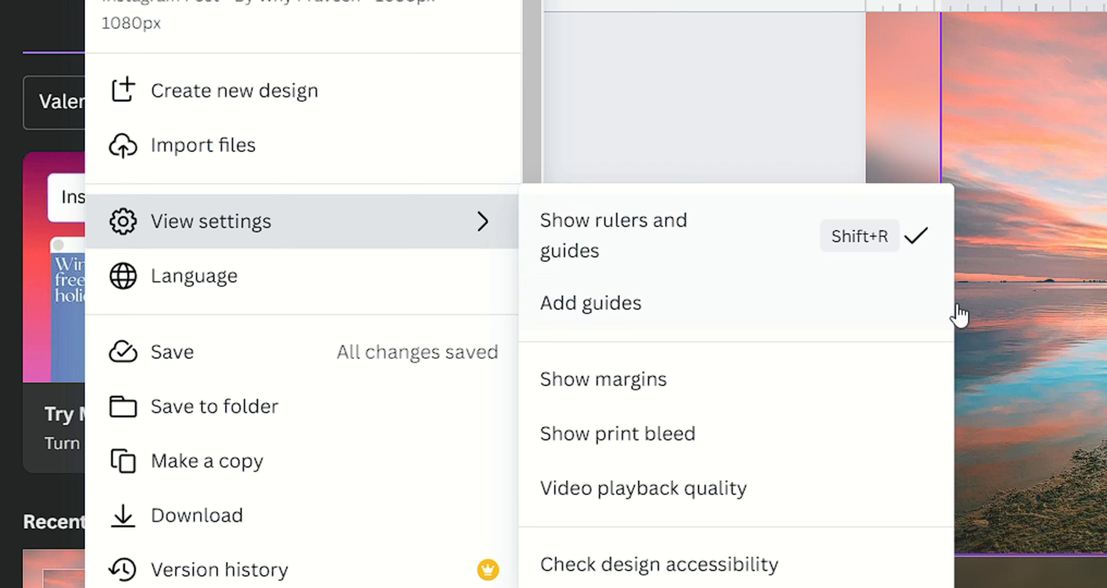
left_click(593, 306)
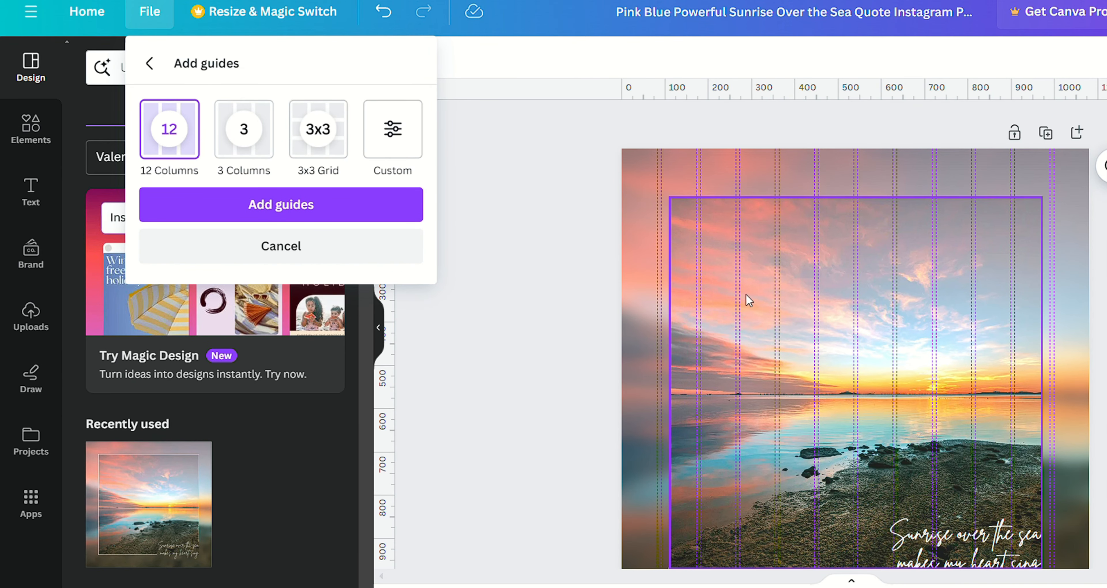
scroll(688, 288, "down", 3)
left_click(246, 135)
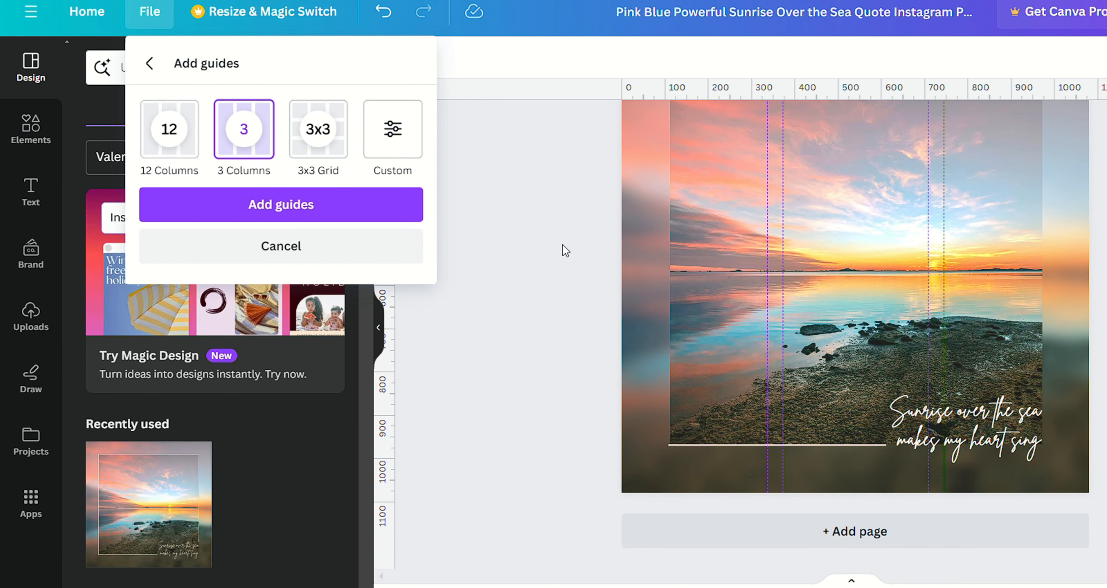
scroll(709, 258, "up", 1)
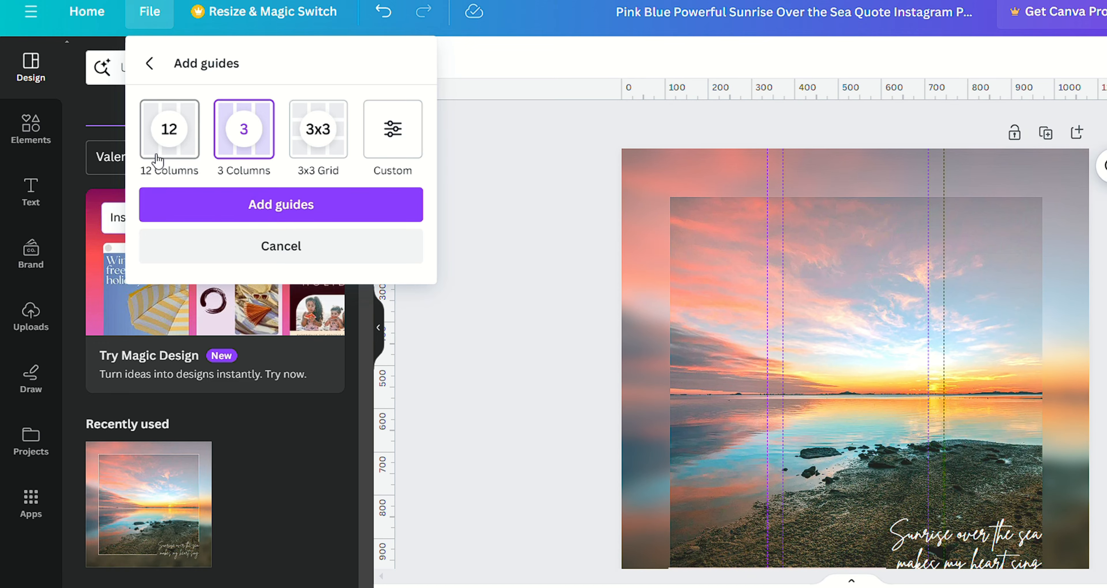
left_click(166, 146)
scroll(816, 346, "down", 1)
scroll(817, 348, "down", 1)
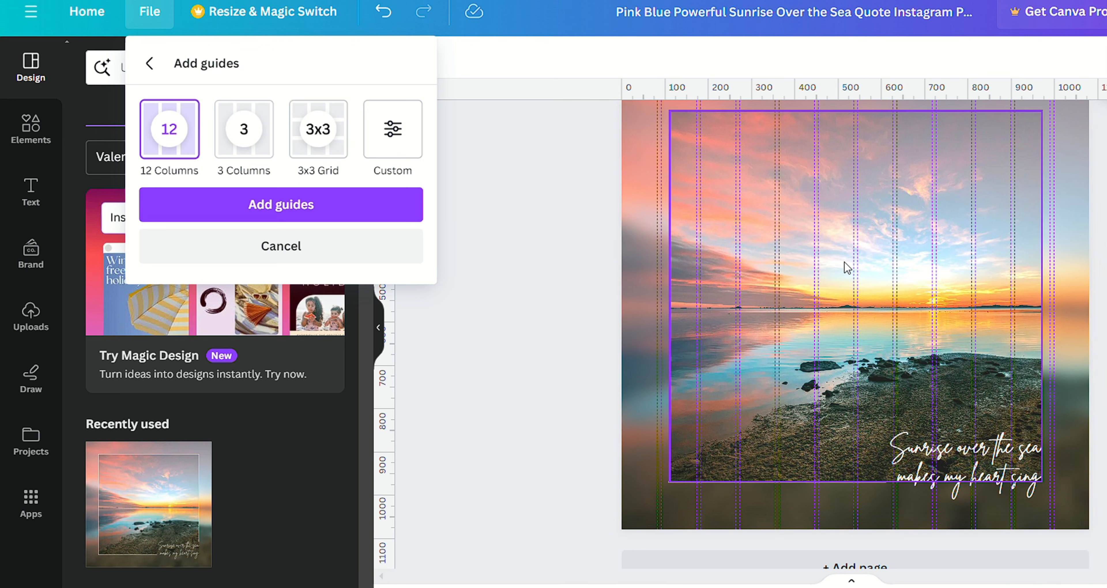
left_click(260, 129)
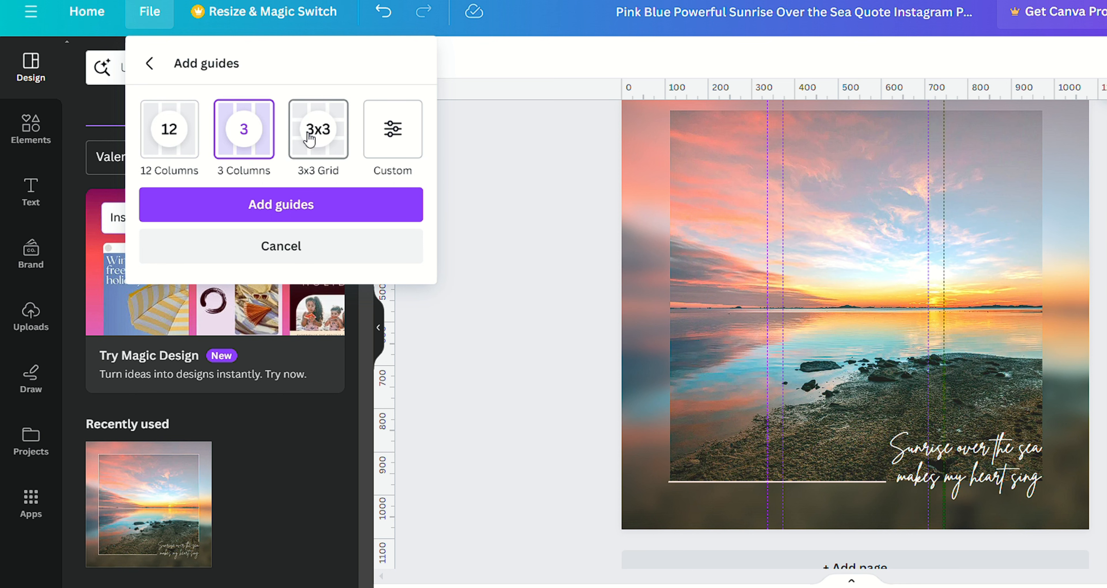
- Preview the 3x3 Grid preset and view the custom column, gap and margin settings without adding guides
left_click(330, 127)
scroll(824, 327, "up", 2)
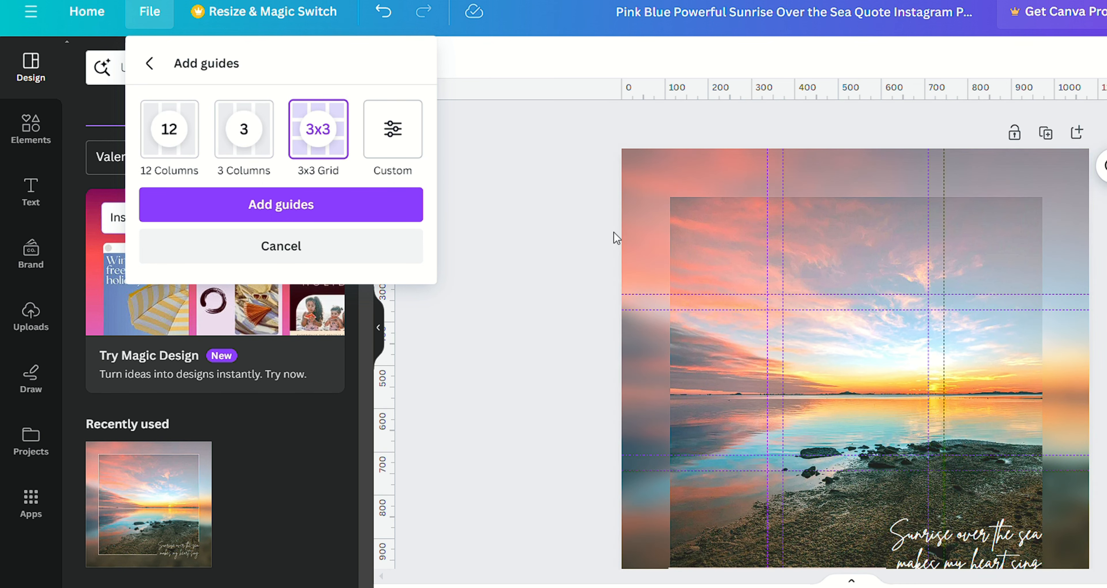
left_click(408, 134)
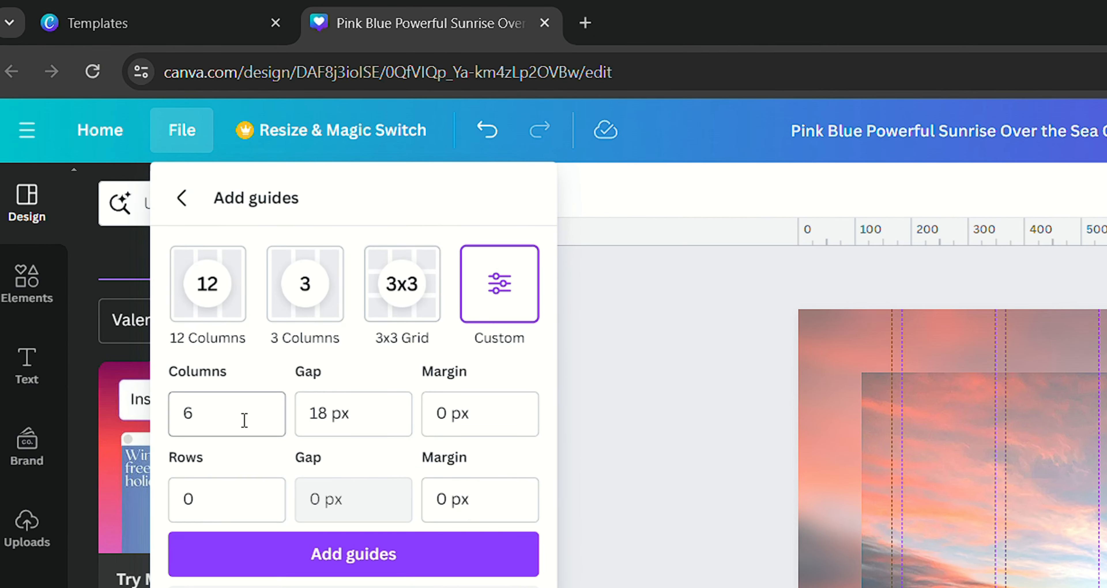
double_click(195, 233)
left_click(349, 418)
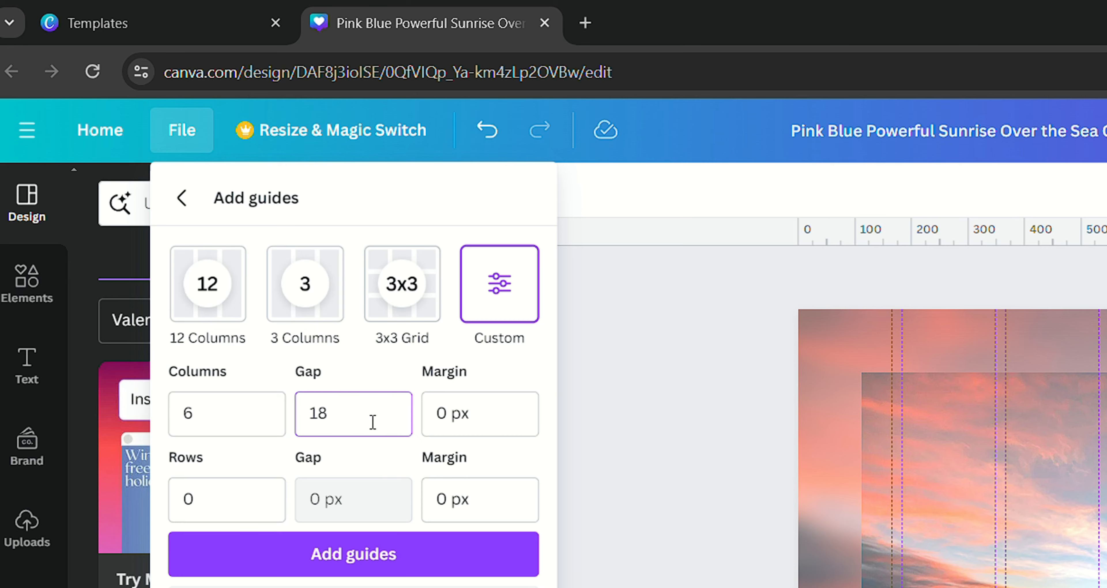
left_click(508, 425)
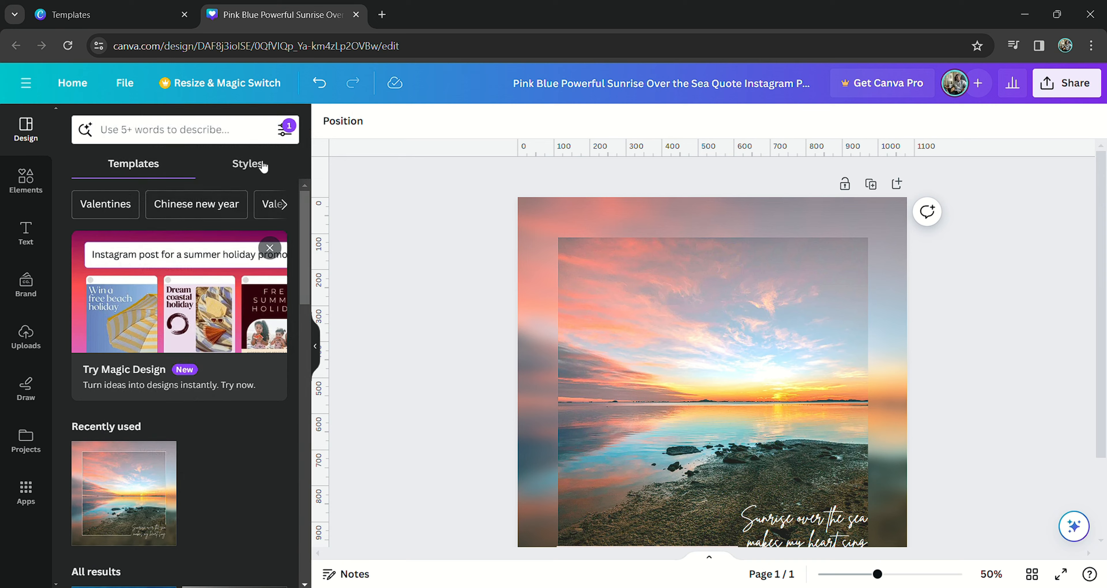
- Turn on the margins for the sunrise quote design
left_click(125, 83)
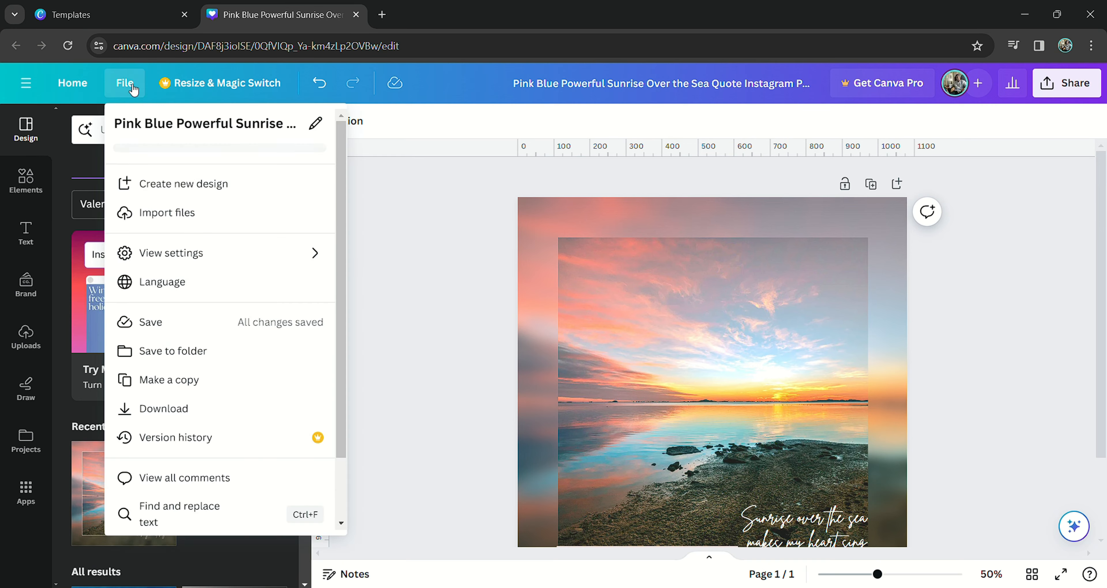
mouse_move(221, 250)
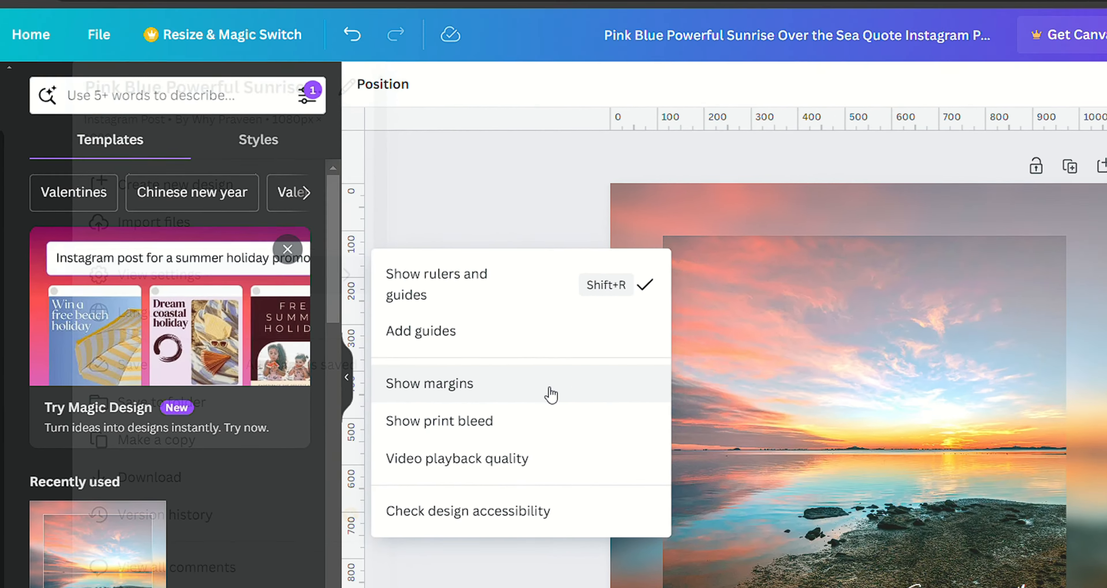
left_click(724, 379)
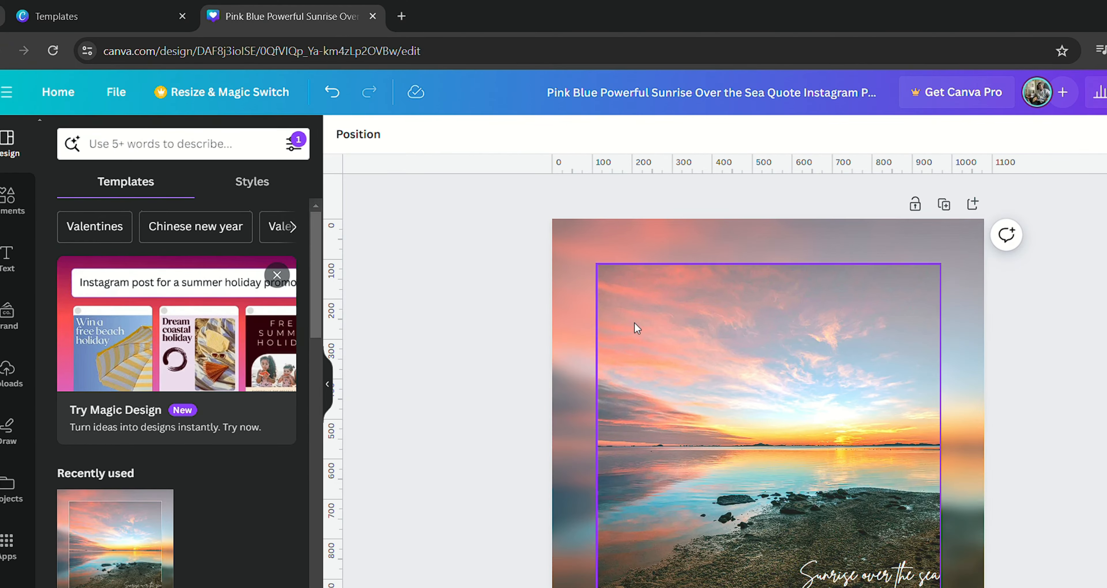
scroll(771, 301, "down", 2)
scroll(778, 303, "up", 1)
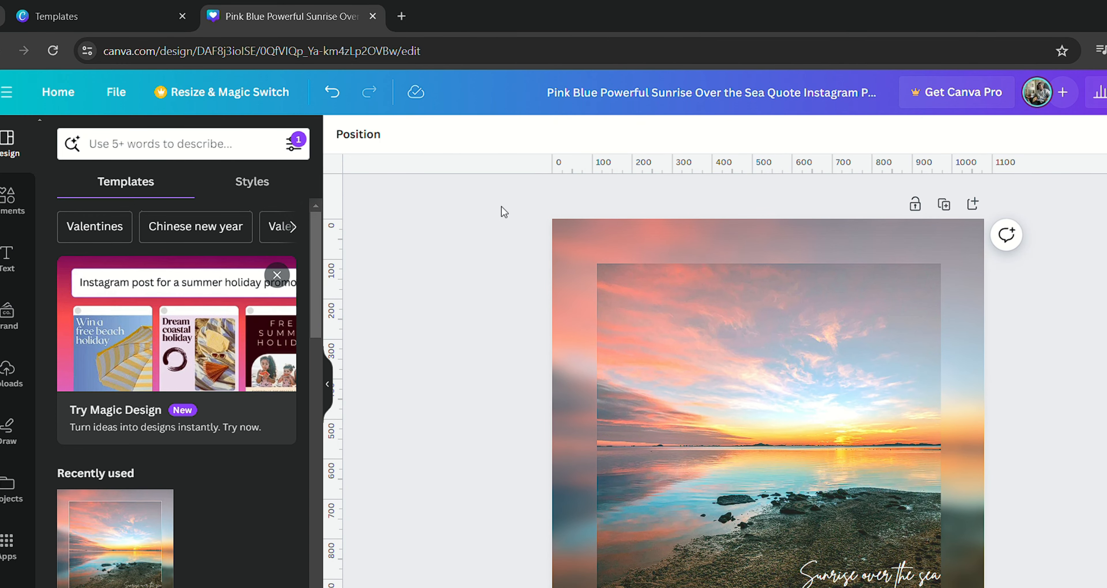
scroll(422, 301, "down", 2)
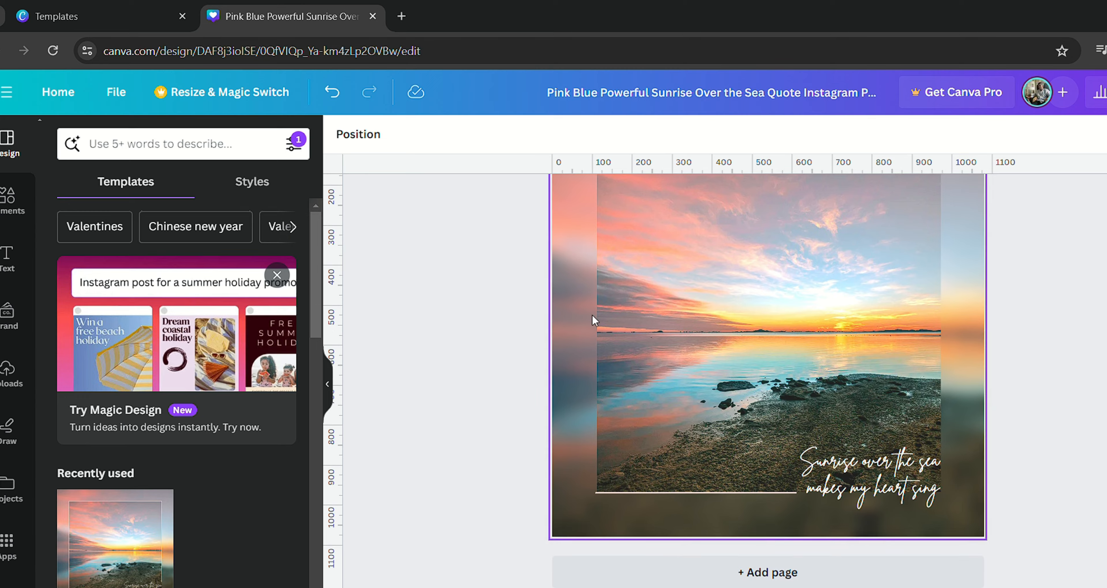
left_click(123, 93)
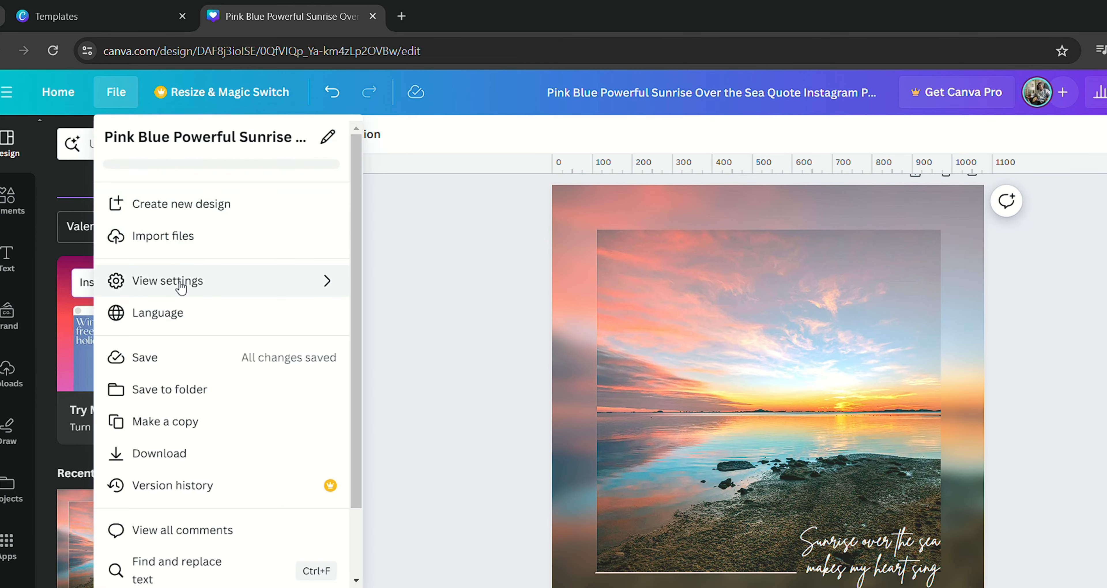
left_click(190, 294)
left_click(398, 389)
- Turn on print bleed for the sunrise quote design
left_click(115, 92)
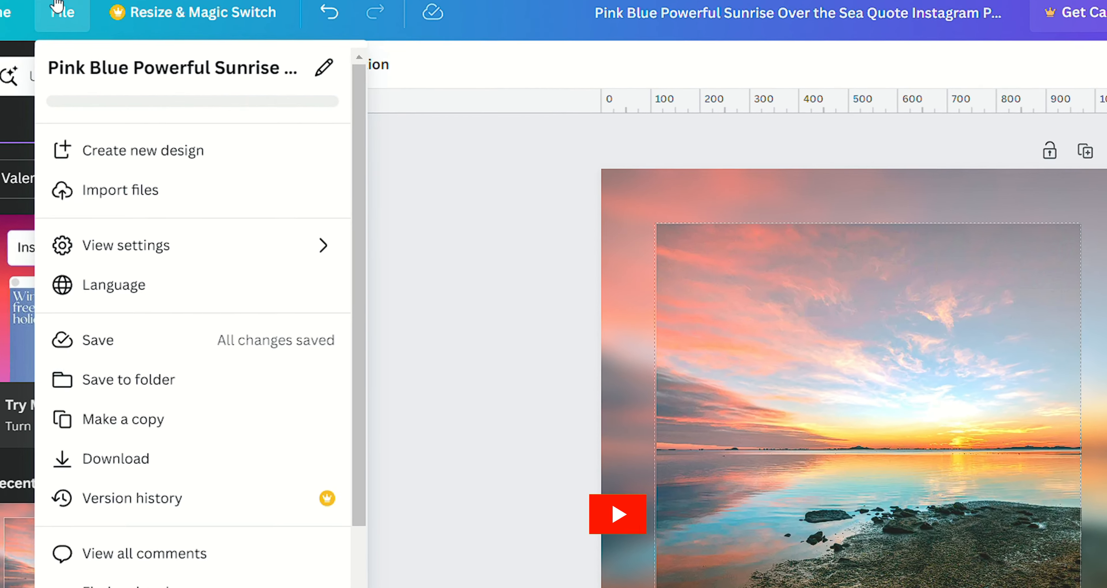
left_click(182, 296)
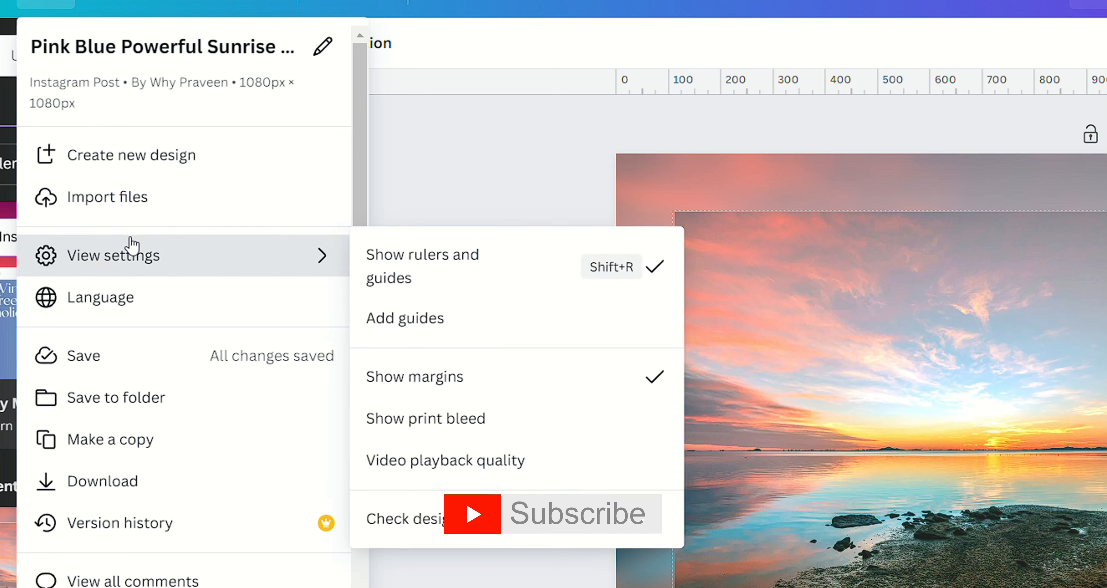
left_click(433, 425)
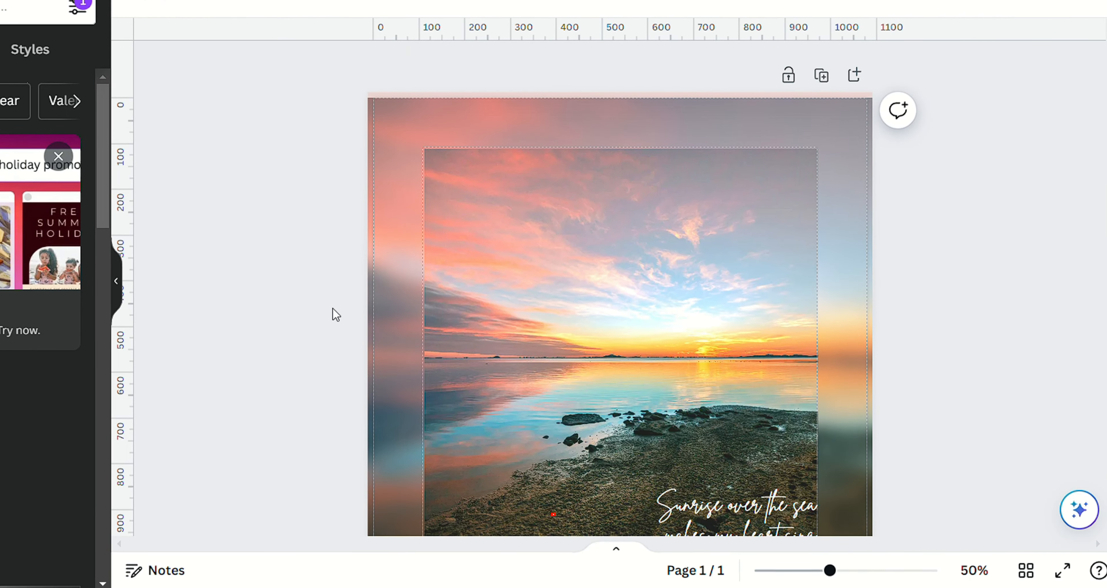
- Examine the print bleed area along the page edges up close, from the upper edge down to the lower edge
scroll(563, 399, "down", 3)
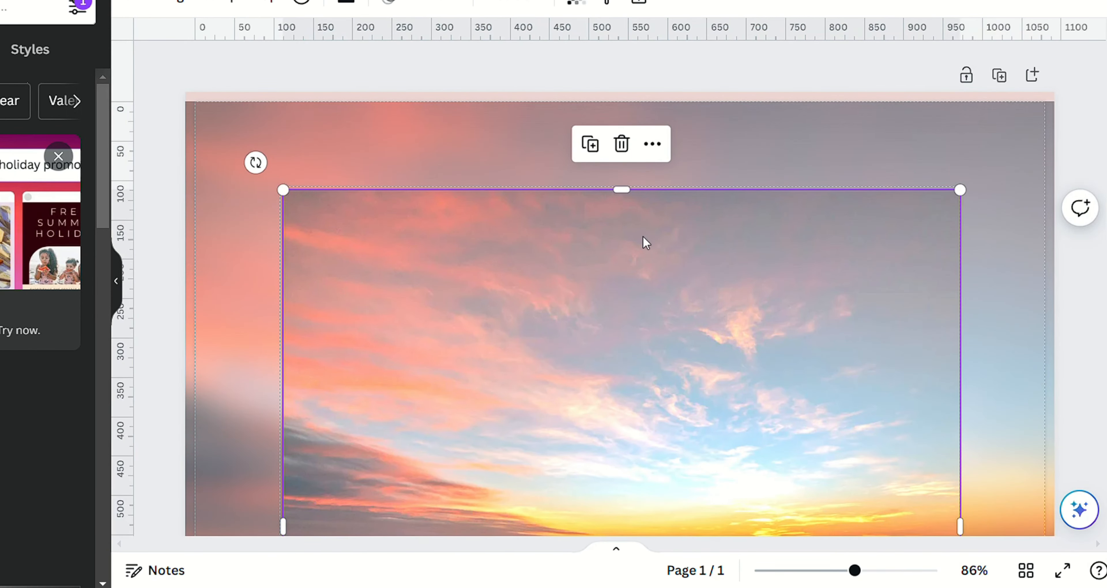
key("ctrl+plus")
key("ctrl+plus")
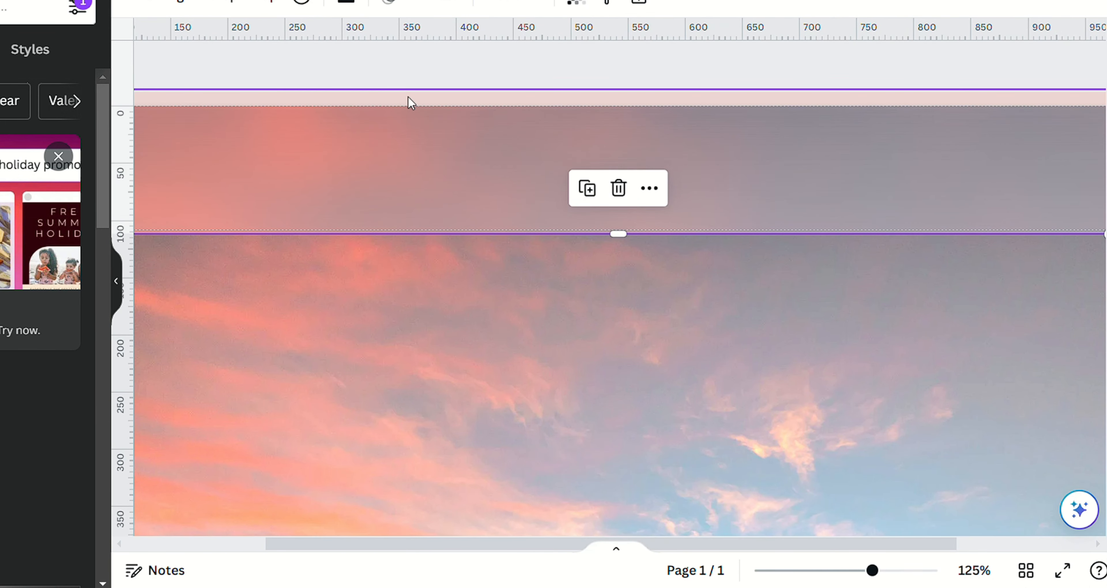
left_click(410, 102)
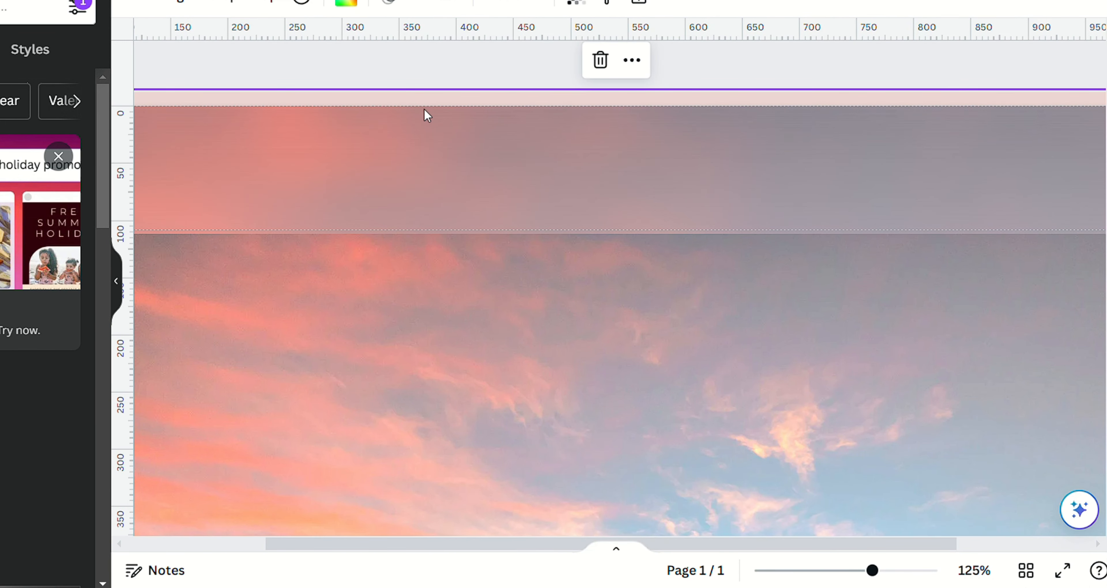
key("Escape")
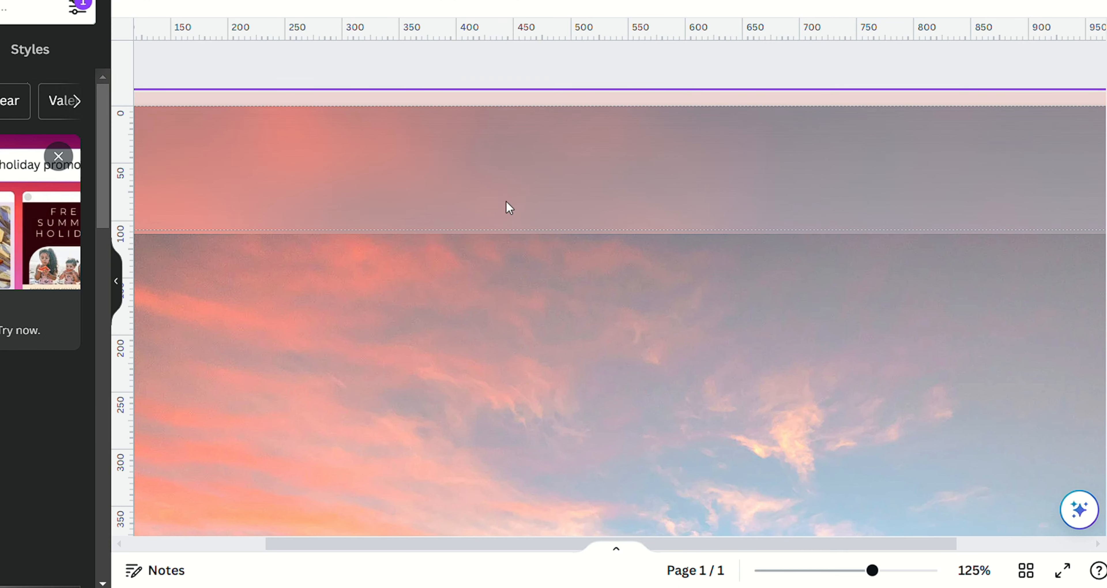
key("ctrl+minus")
key("ctrl+minus")
scroll(494, 240, "down", 5)
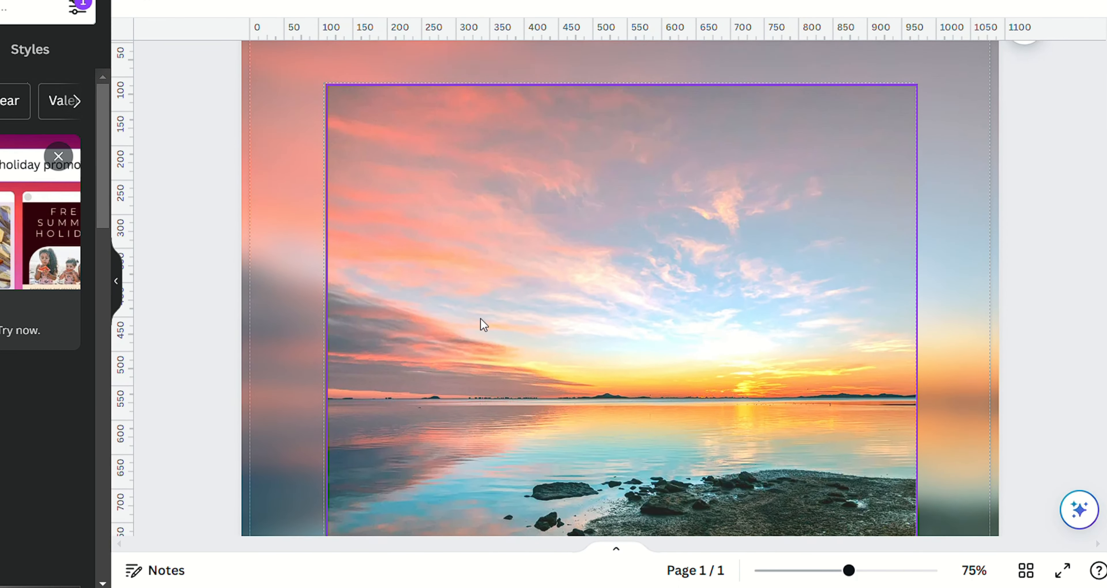
scroll(484, 326, "down", 7)
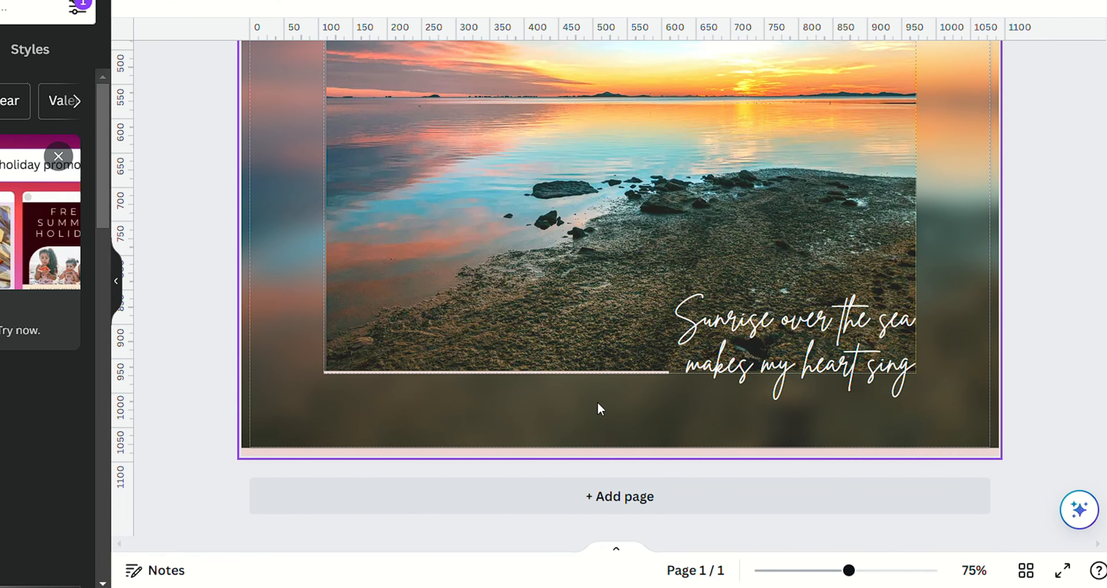
- Examine the print bleed strip along the page's lower edge beneath the quote text at higher zoom
key("ctrl+plus")
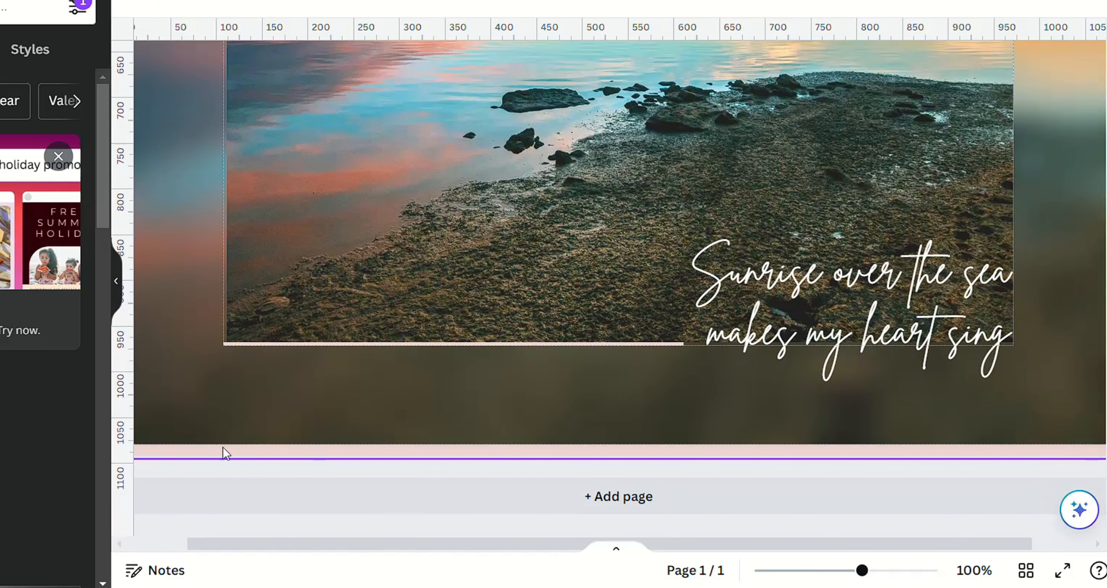
left_click(225, 454)
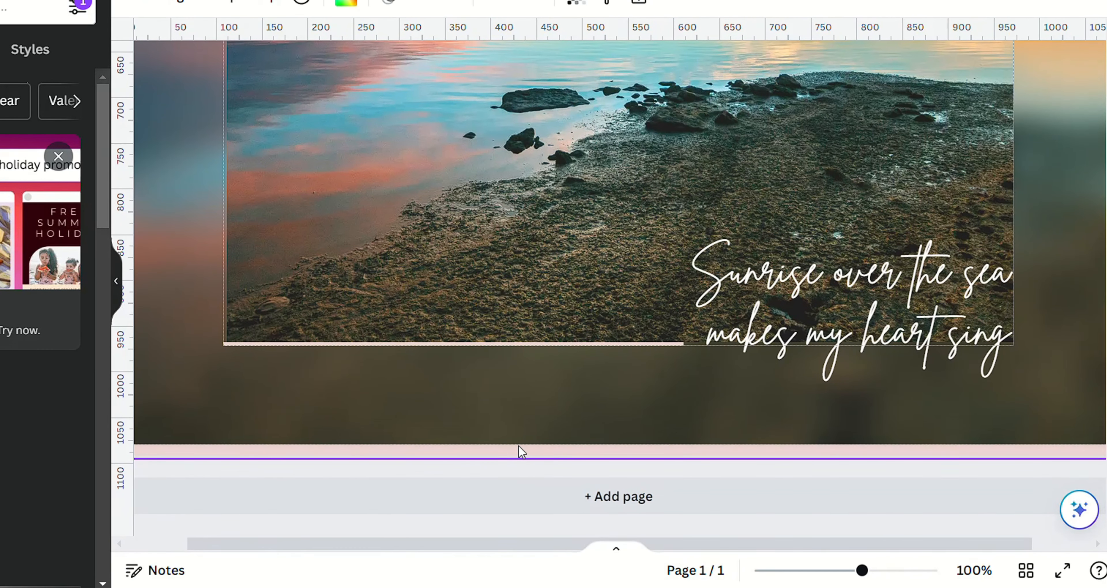
left_click(691, 326)
key("ctrl+minus")
key("ctrl+minus")
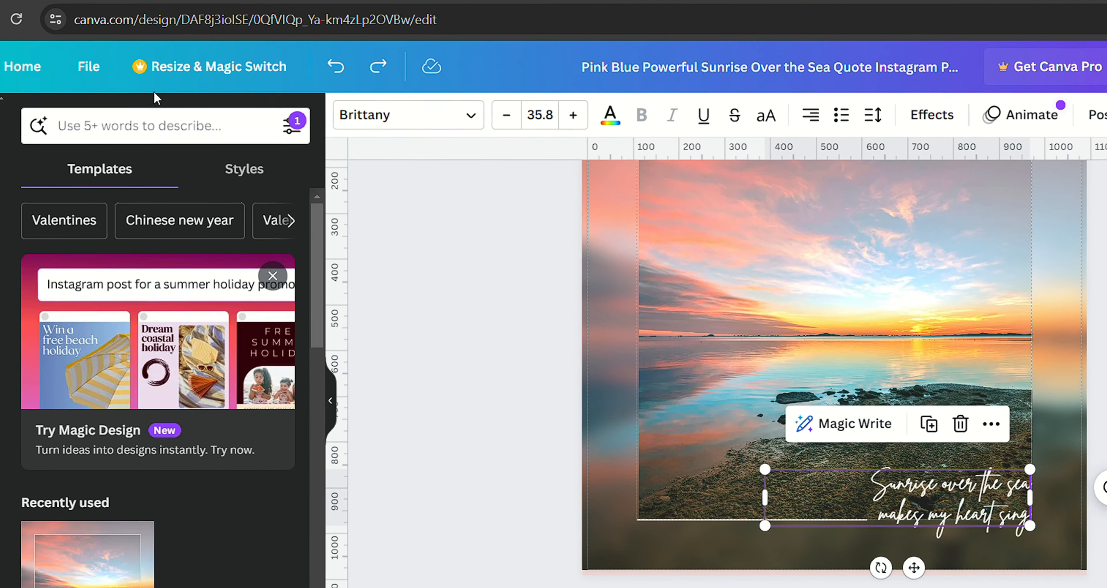
- View the video playback quality options without changing them, and check the design's accessibility
left_click(87, 68)
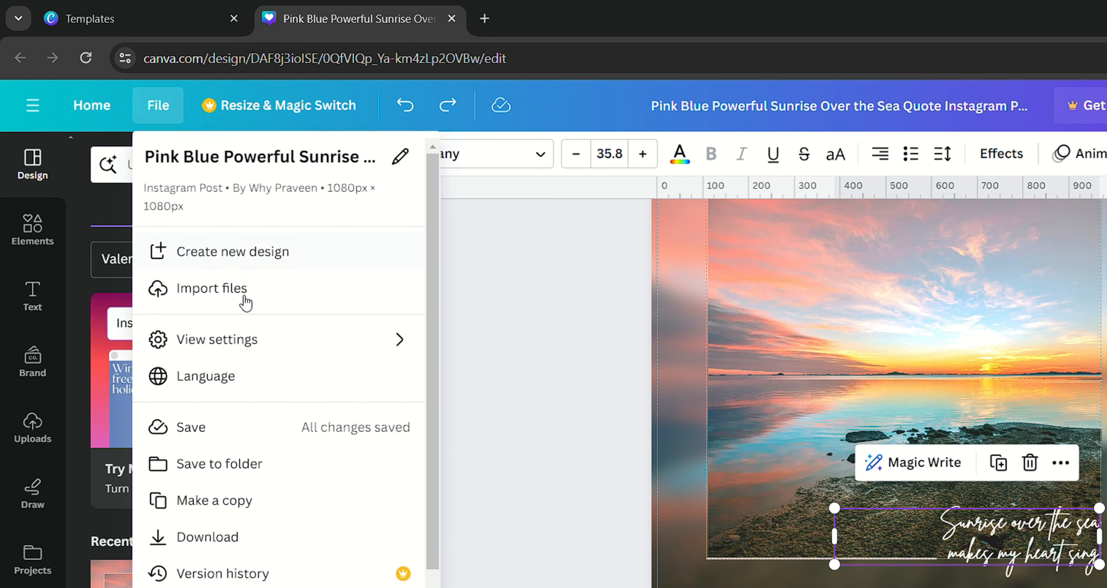
mouse_move(254, 339)
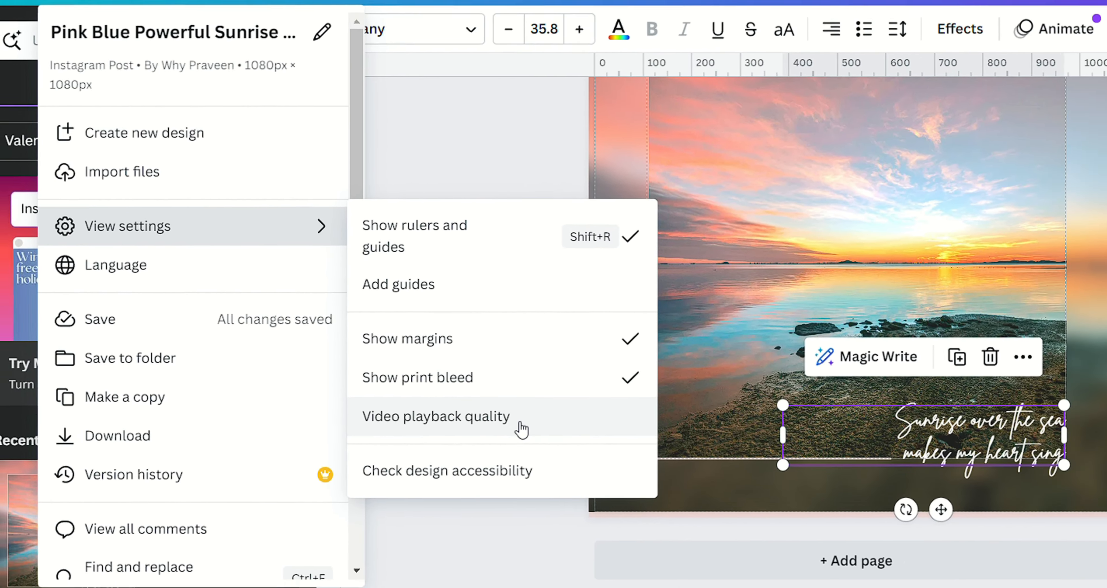
left_click(542, 433)
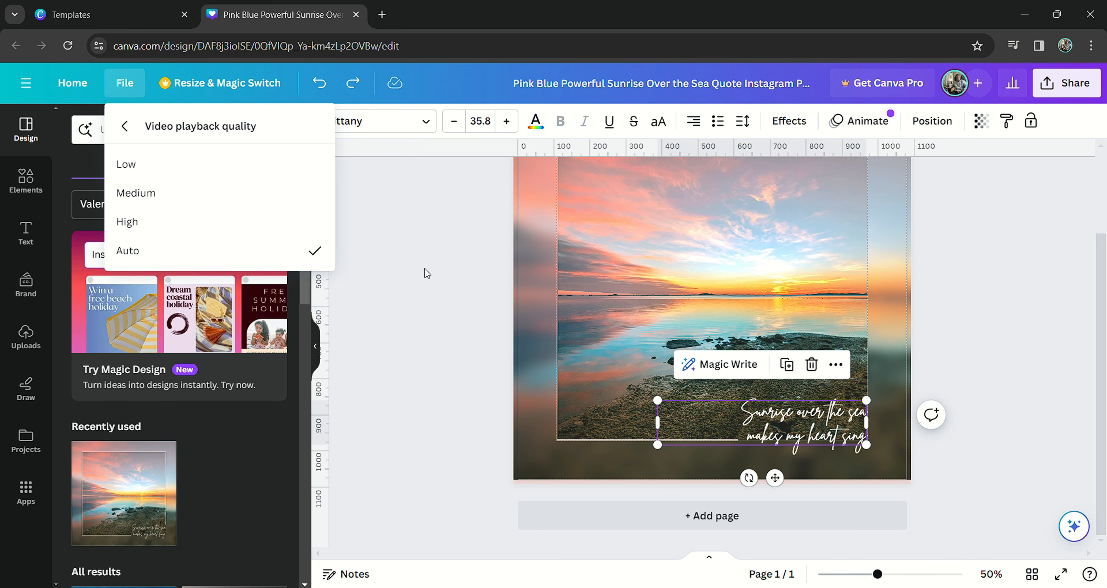
left_click(410, 277)
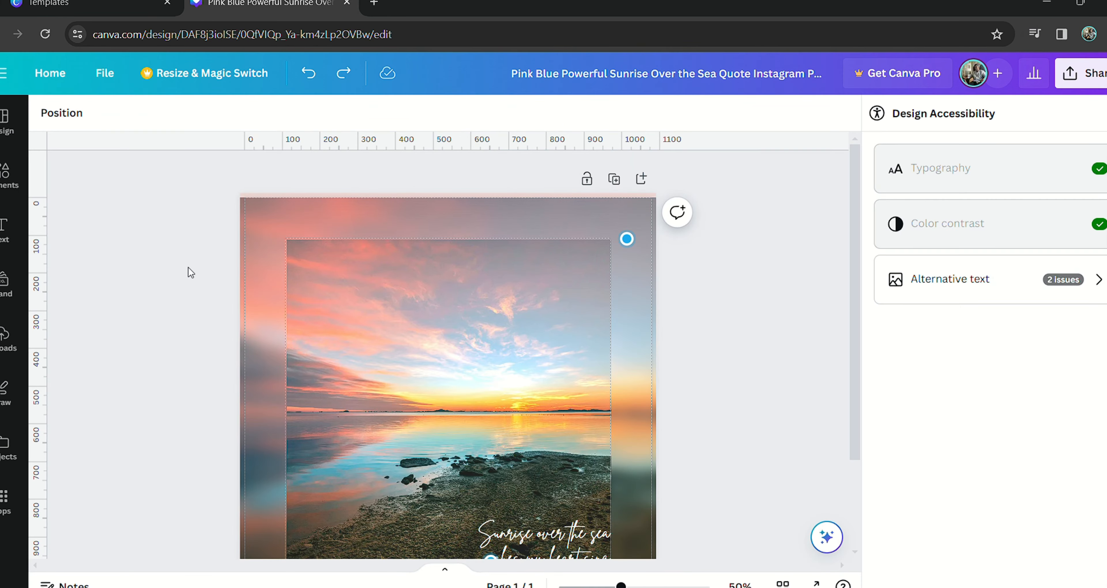
- Save the sunrise quote design to a newly created folder with a personal folder name
left_click(105, 73)
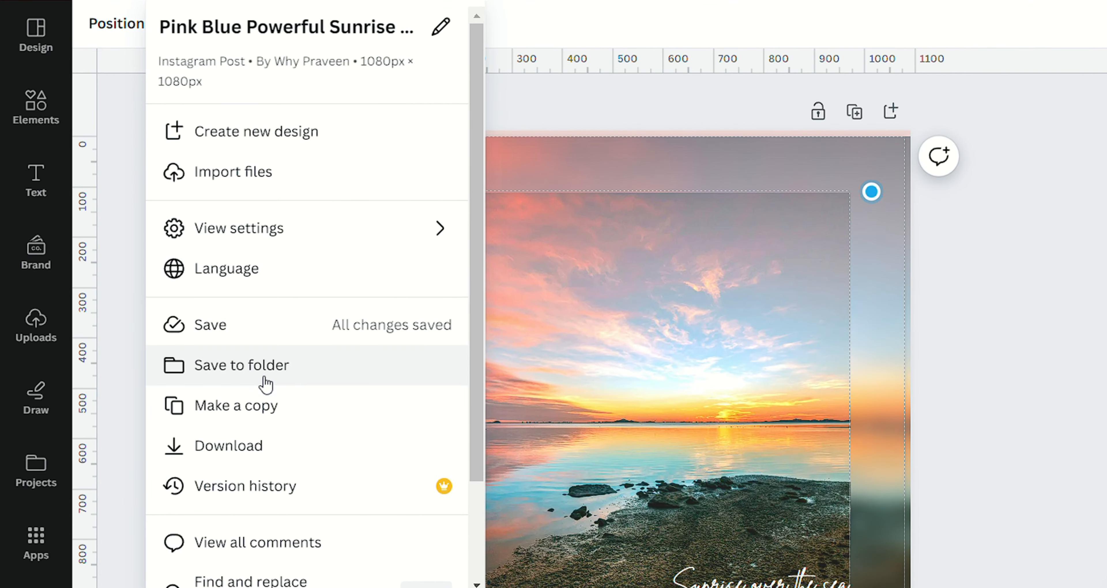
left_click(346, 374)
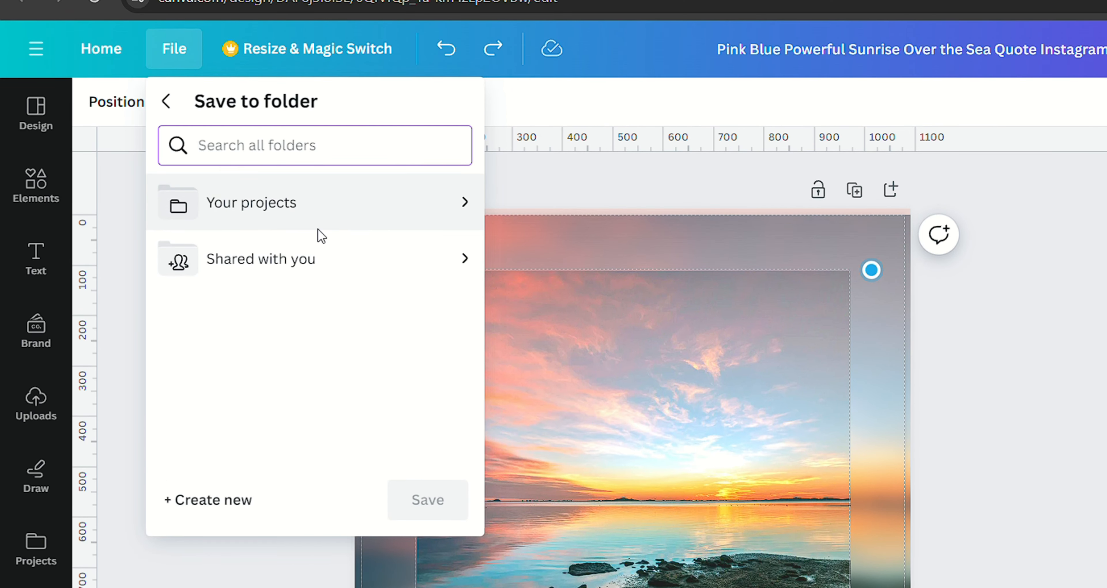
left_click(207, 499)
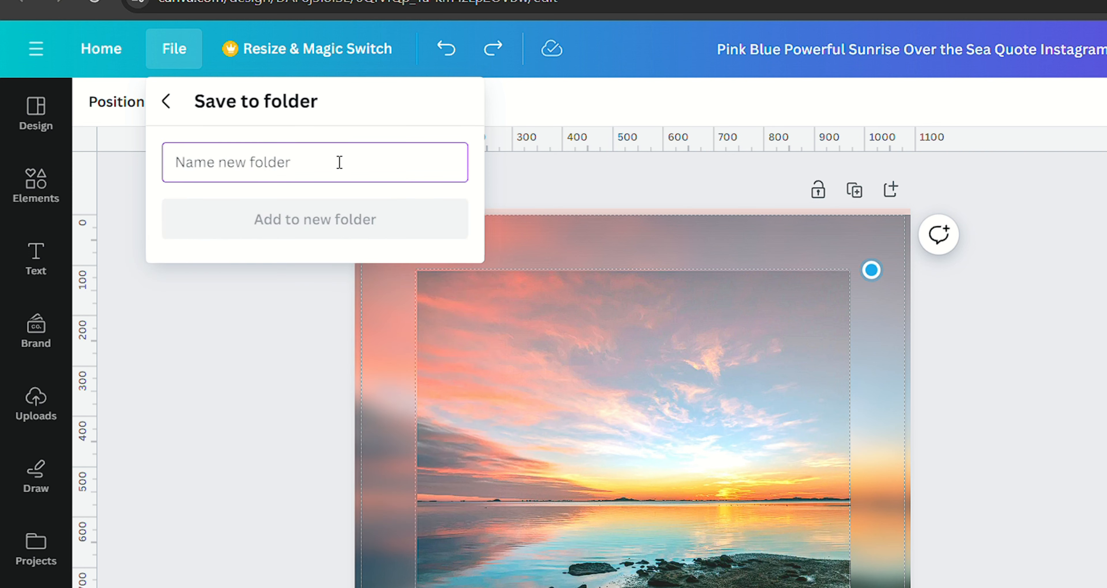
type("prave")
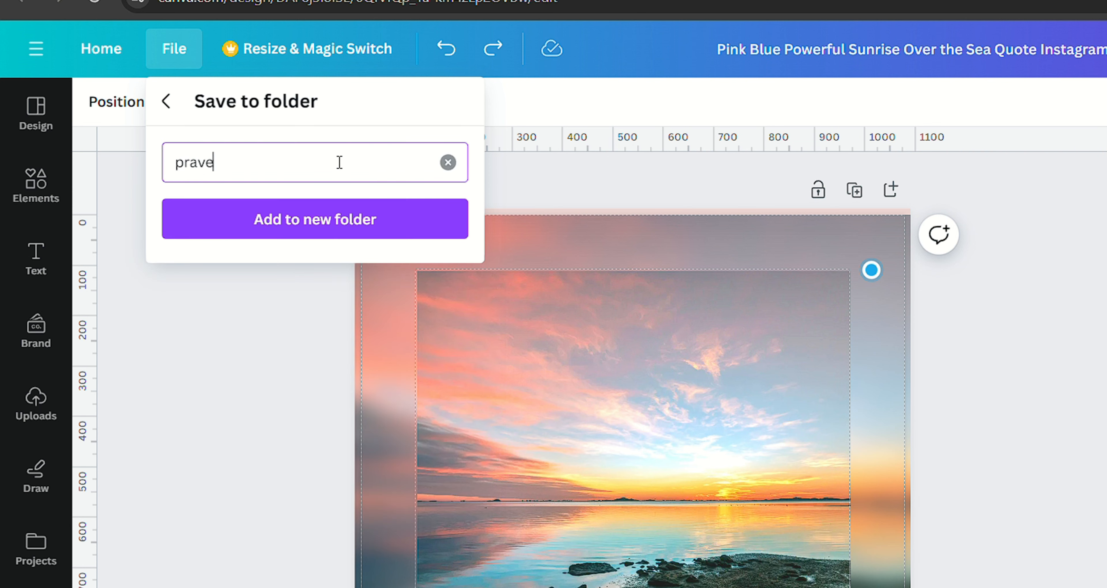
type("en folder")
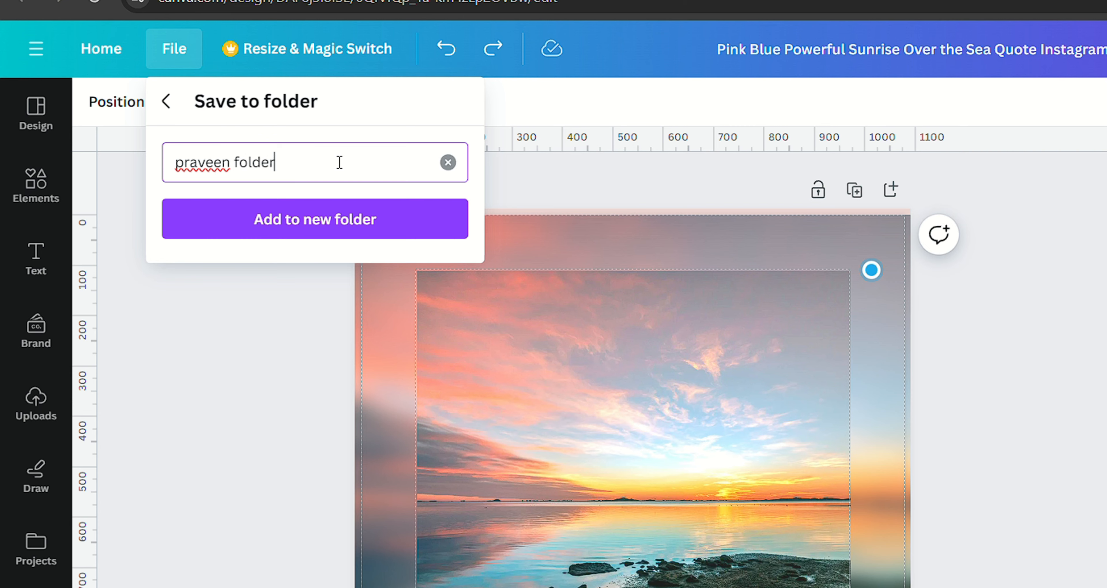
key("Return")
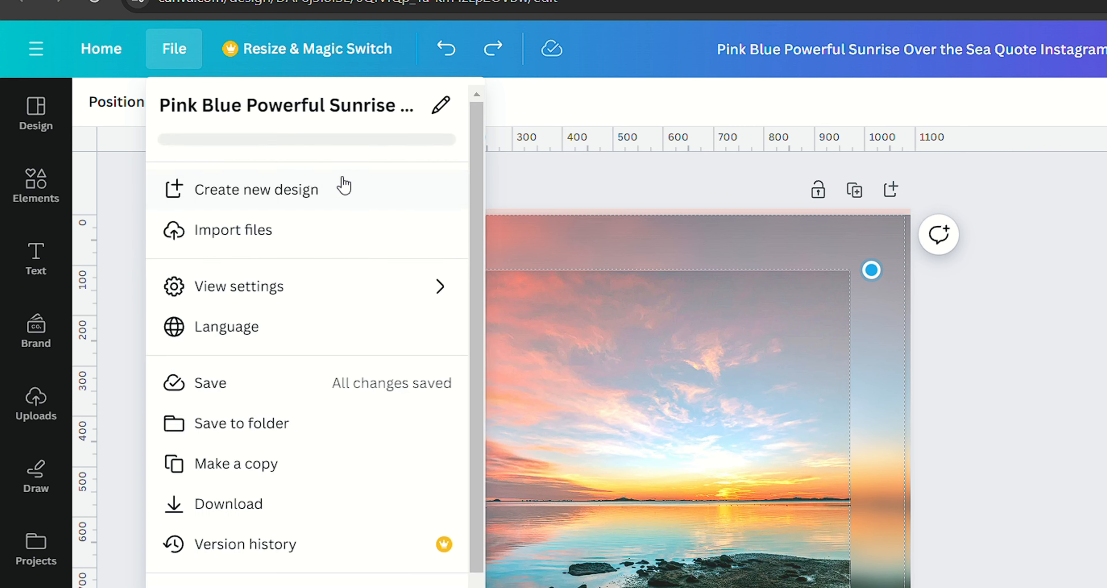
scroll(292, 421, "down", 2)
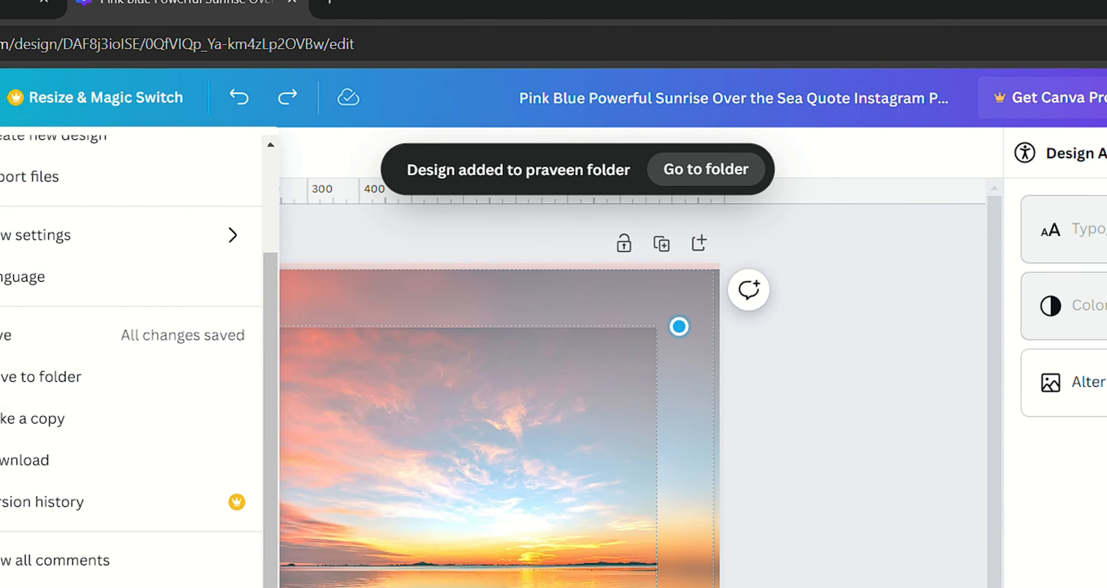
key("Escape")
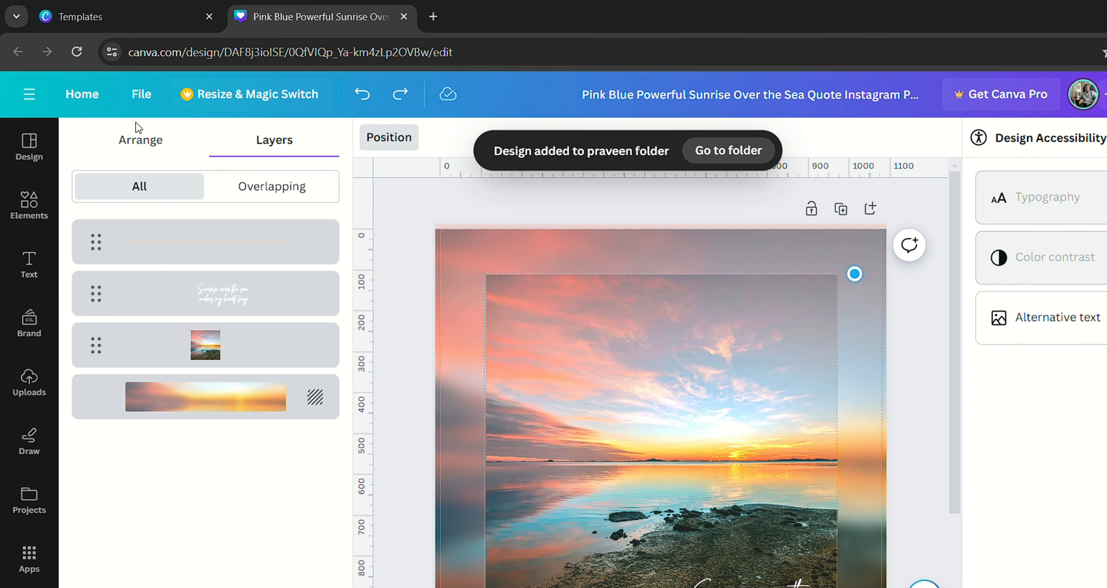
- Try to open the design's version history, and dismiss the Canva Pro upgrade offer
left_click(141, 94)
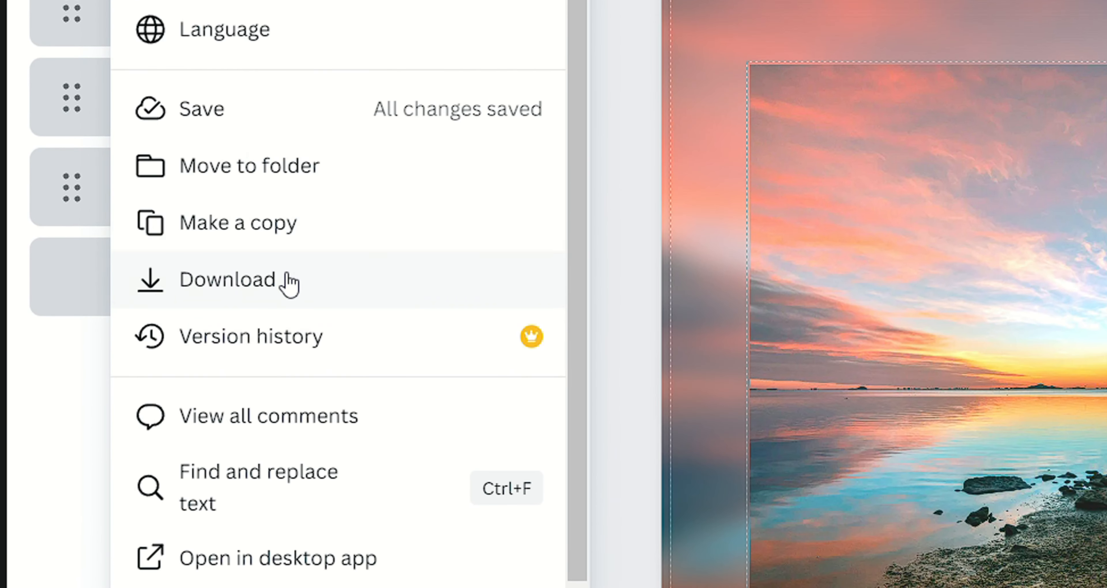
scroll(1037, 383, "down", 5)
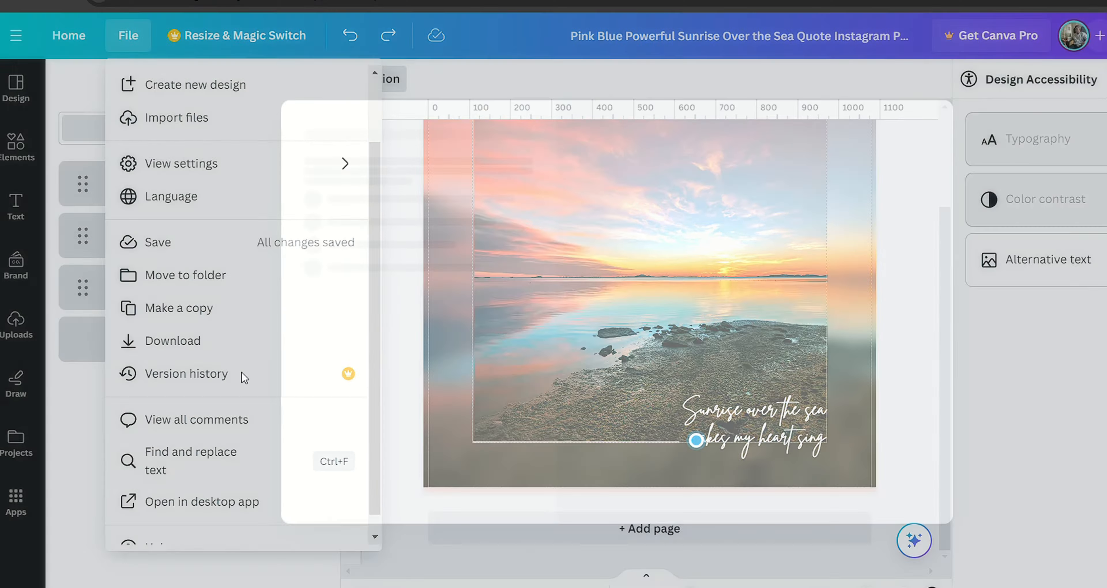
left_click(244, 377)
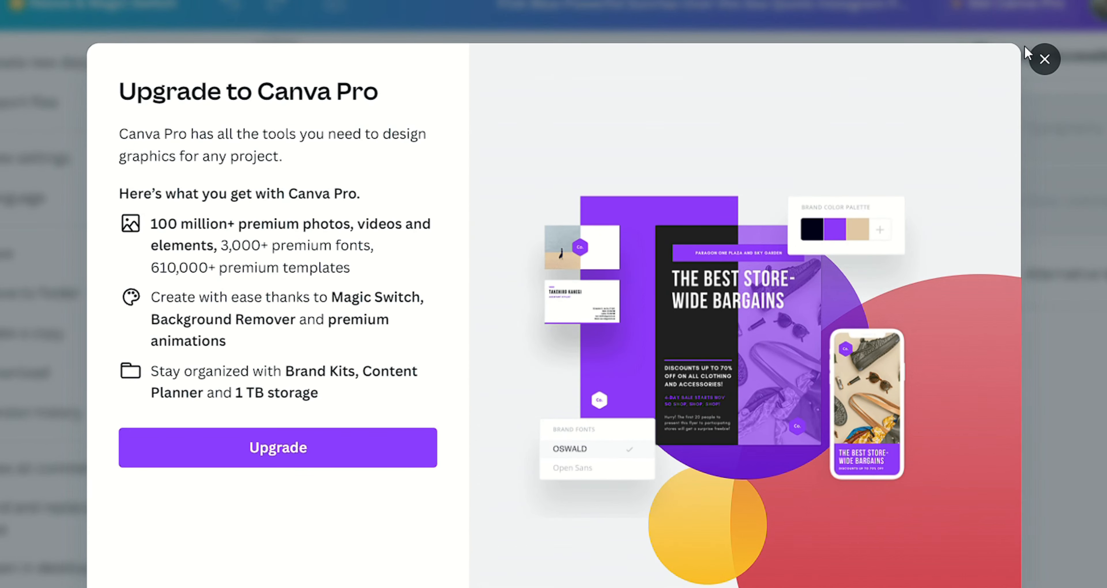
left_click(1043, 59)
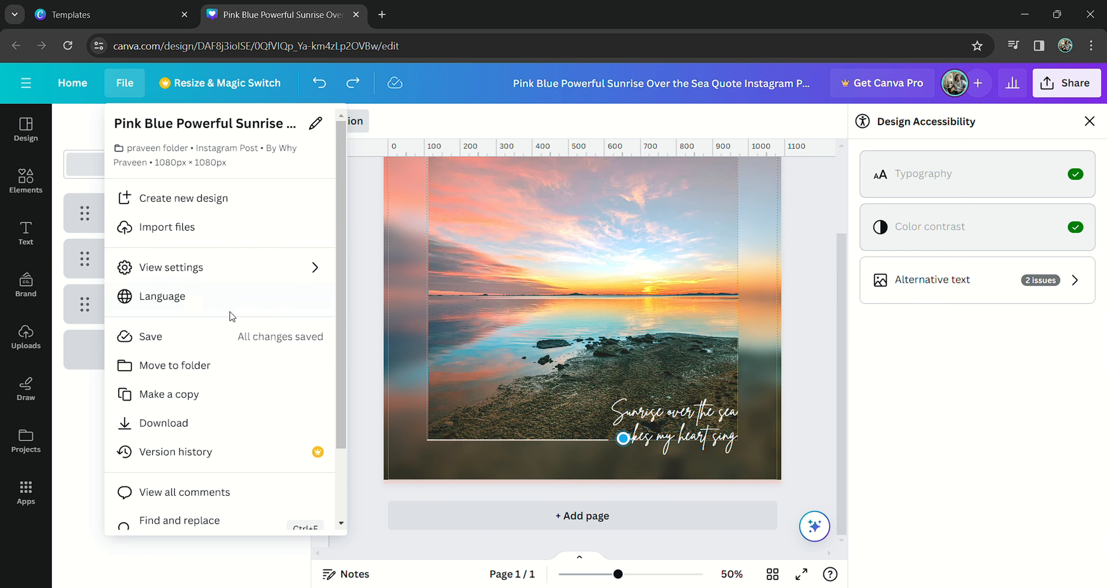
- Find the word "sunrise" in the design's text and enter "sunset" as its replacement
scroll(239, 342, "down", 2)
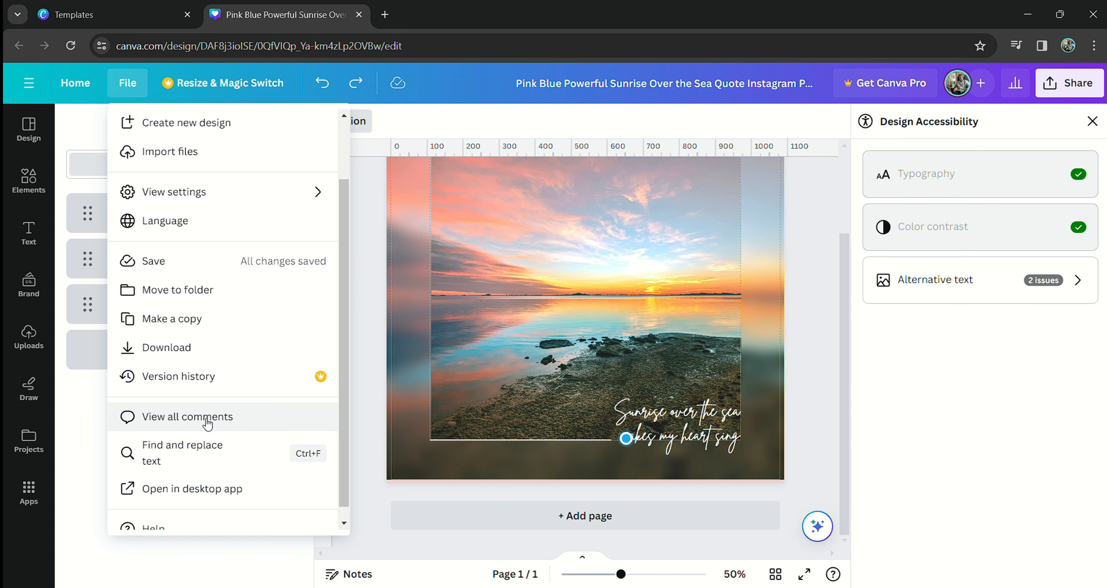
scroll(208, 424, "down", 1)
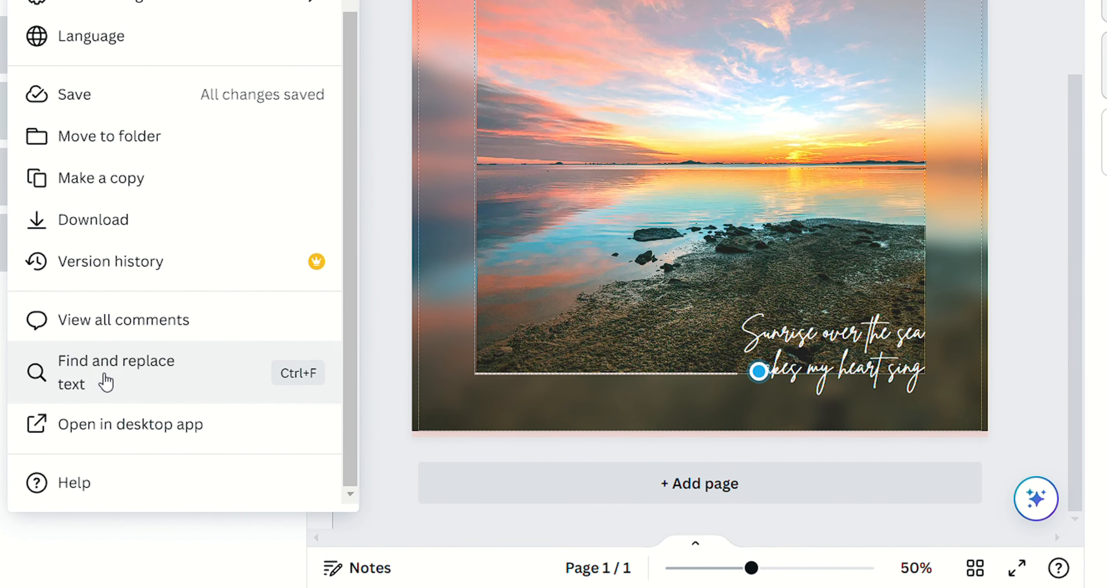
left_click(106, 381)
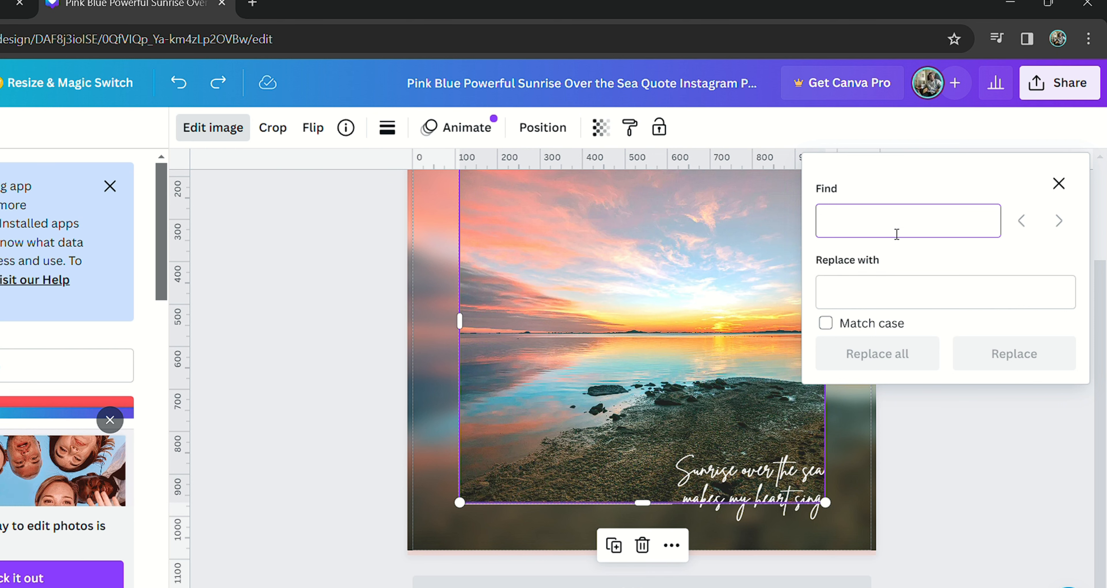
type("sunri")
type("sr")
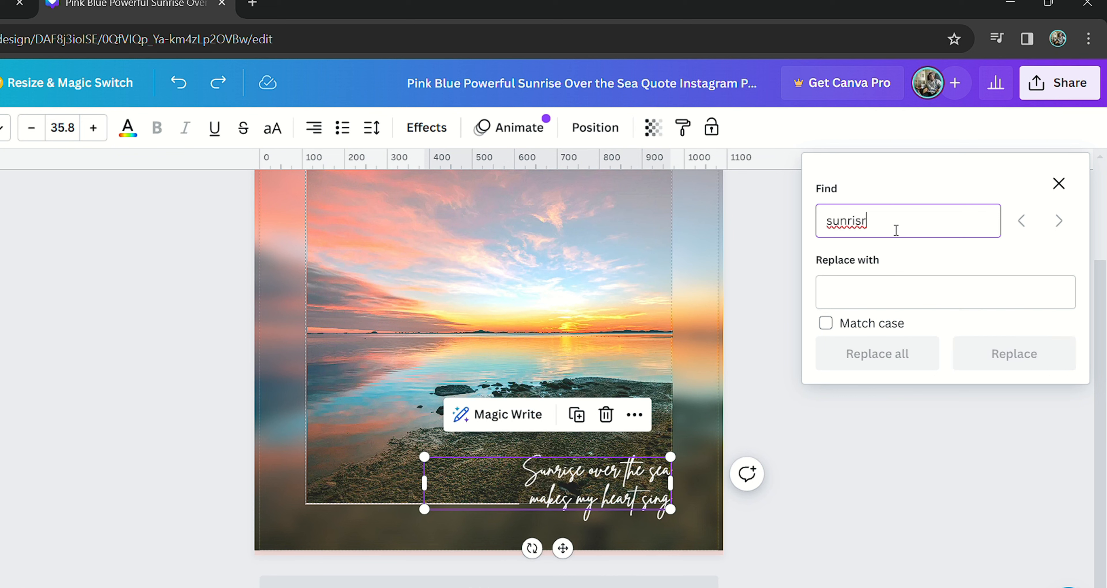
key("BackSpace")
type("e")
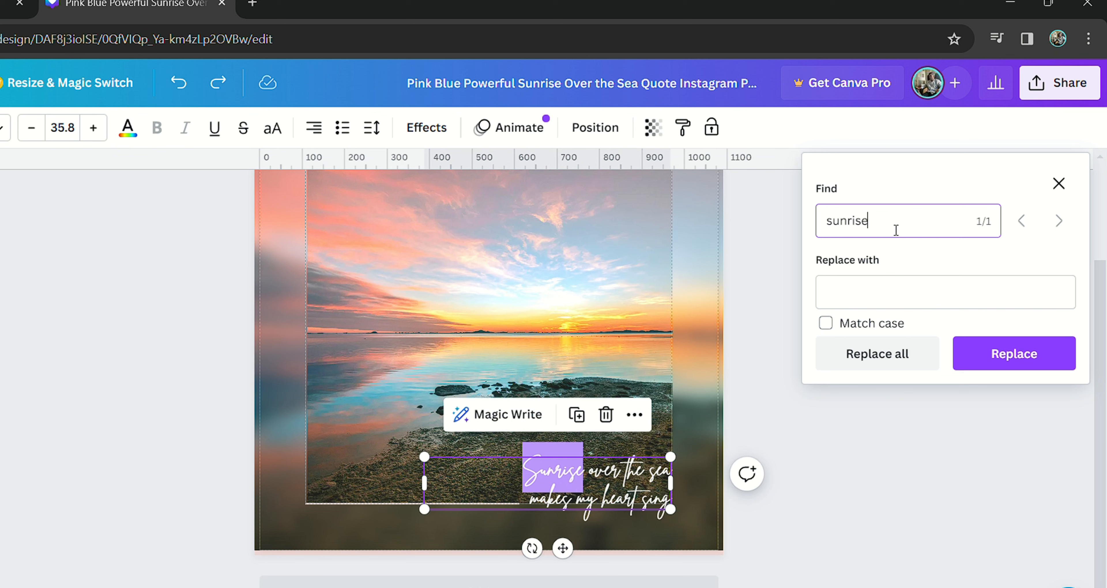
left_click(912, 299)
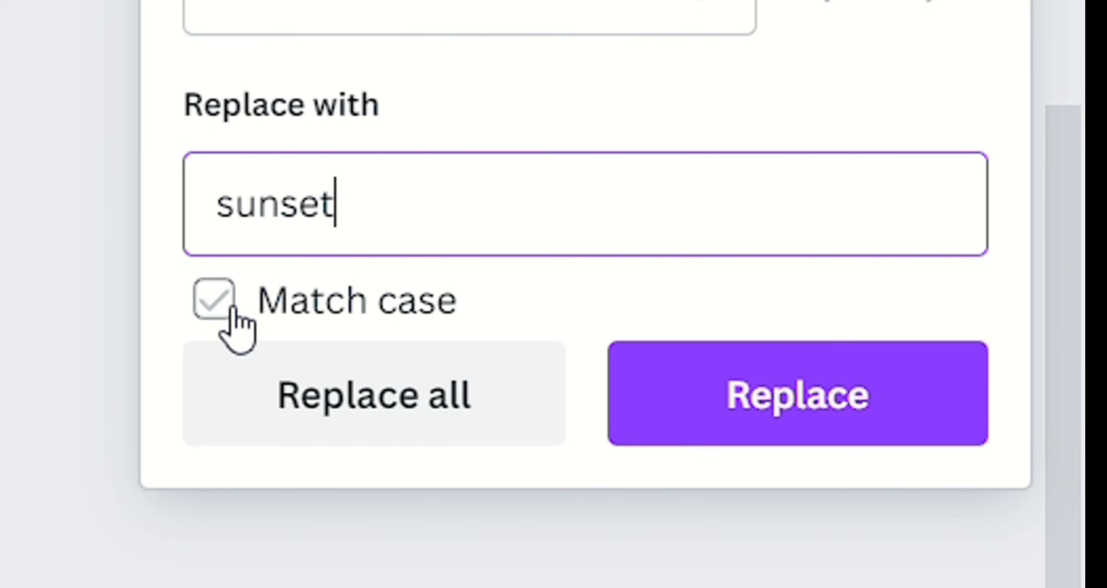
- Try the Match case option for the text search, and turn it off again
left_click(237, 326)
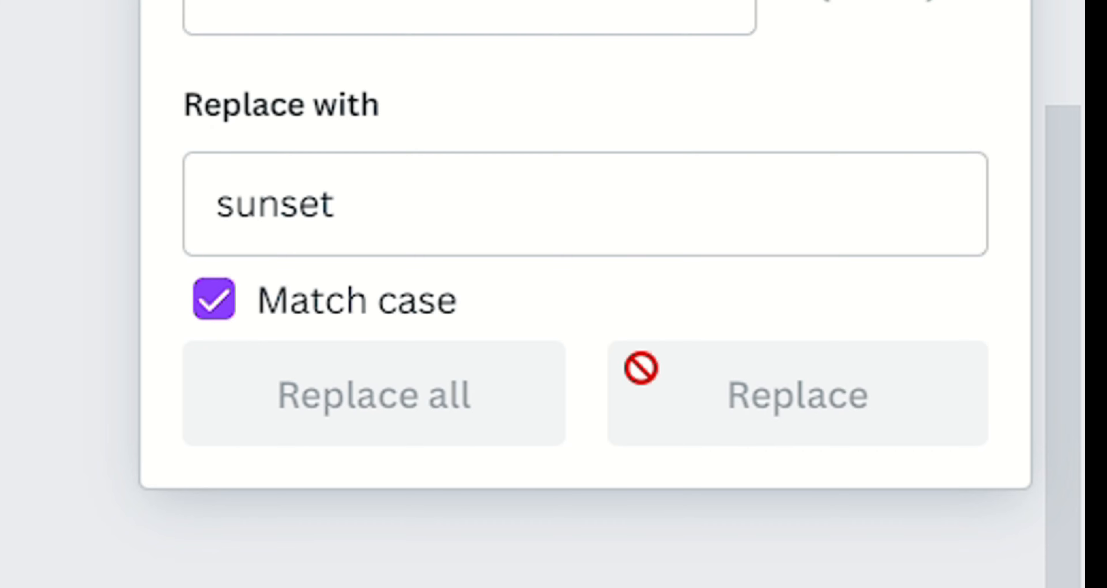
left_click(455, 224)
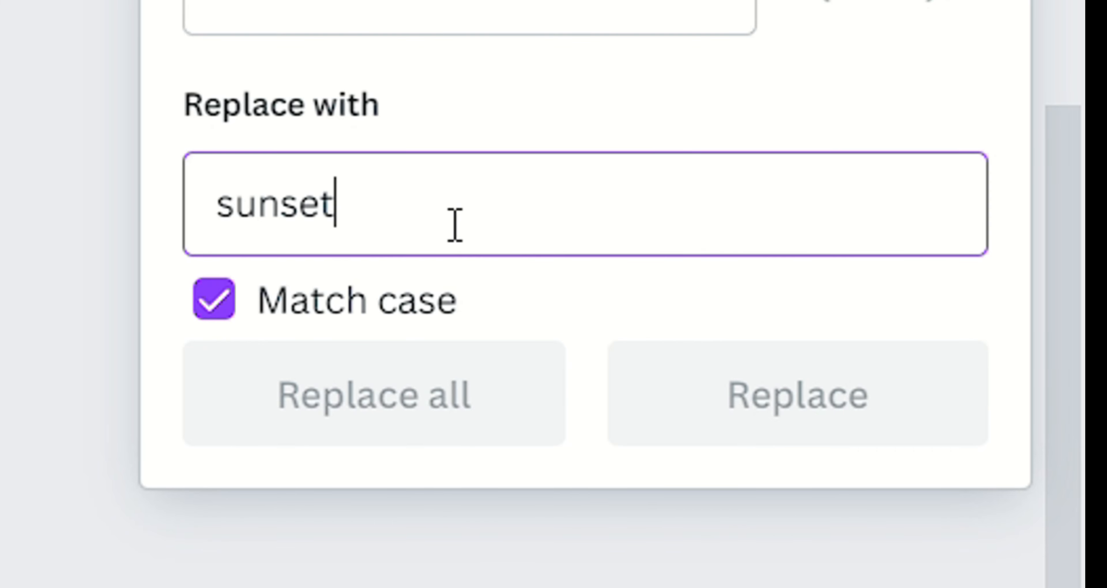
left_click(217, 297)
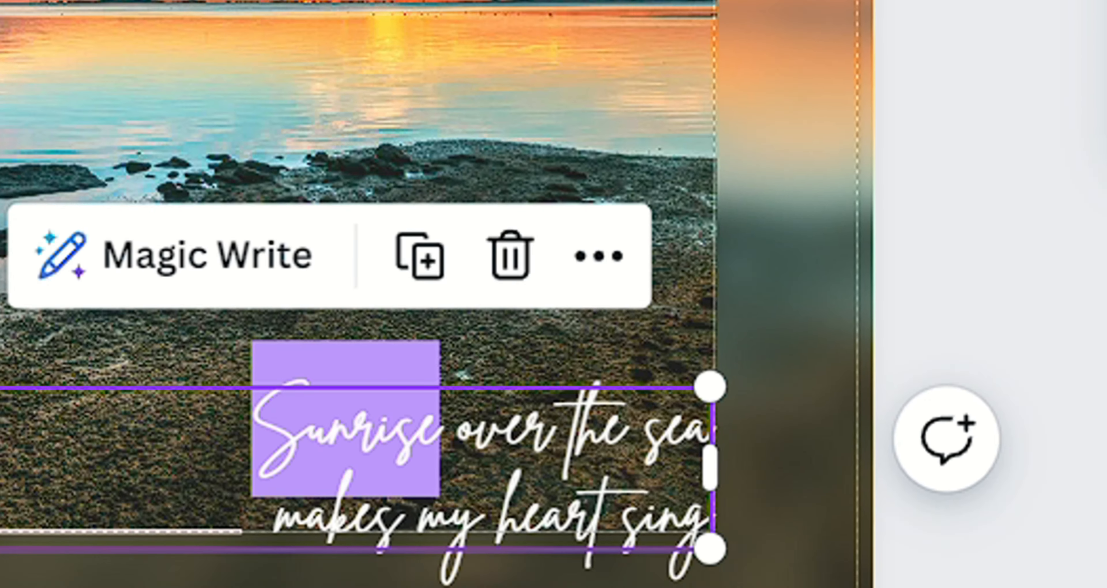
- Replace the found word in the quote with "sunset" and close find and replace
left_click(619, 349)
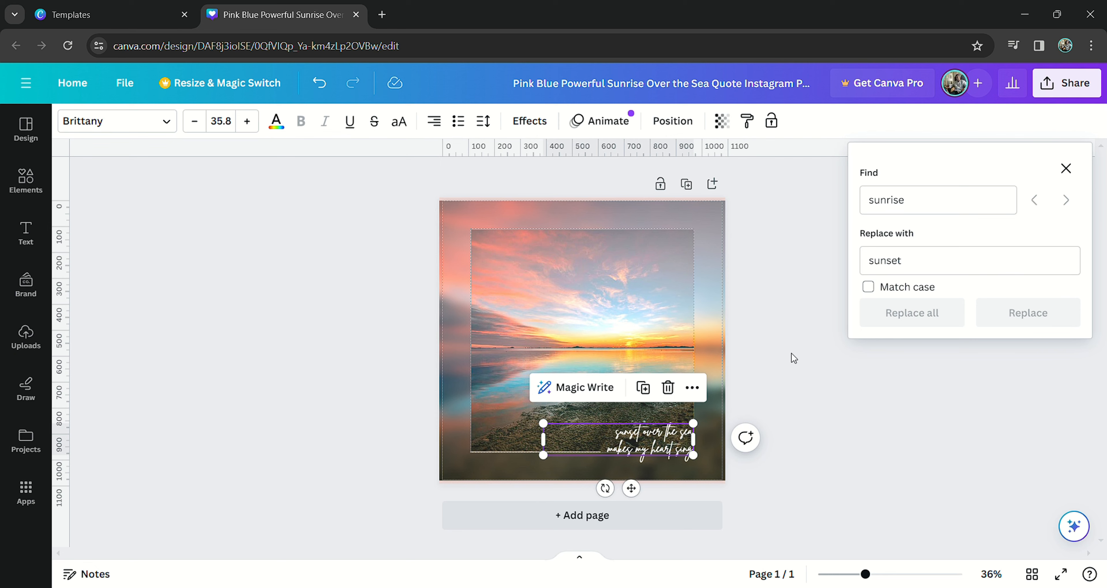
left_click(1078, 164)
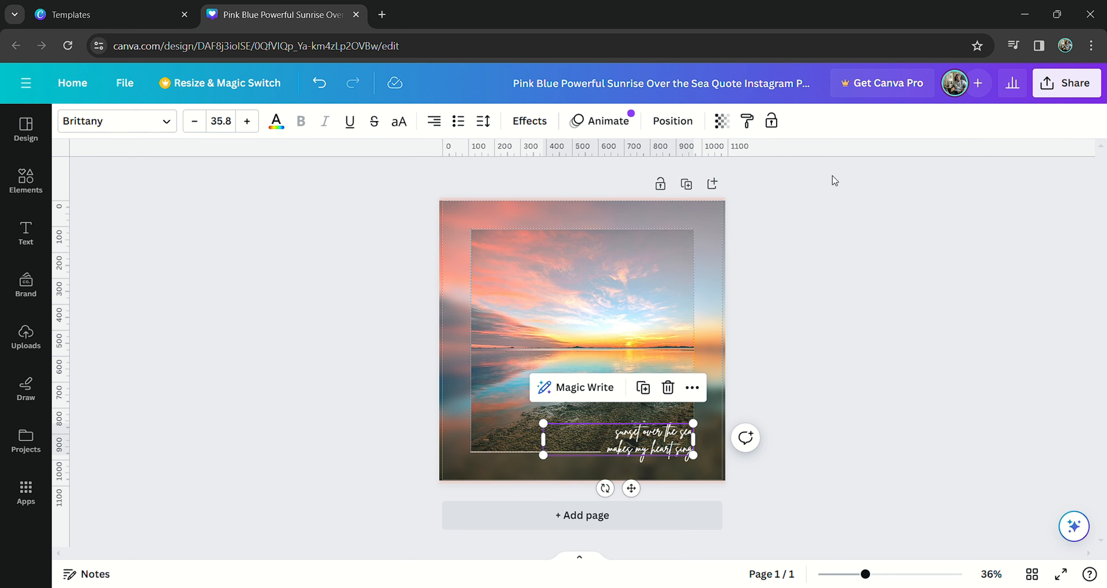
- Examine the Magic Switch options and the suggested formats and size categories for resizing the design
left_click(121, 81)
scroll(215, 469, "down", 2)
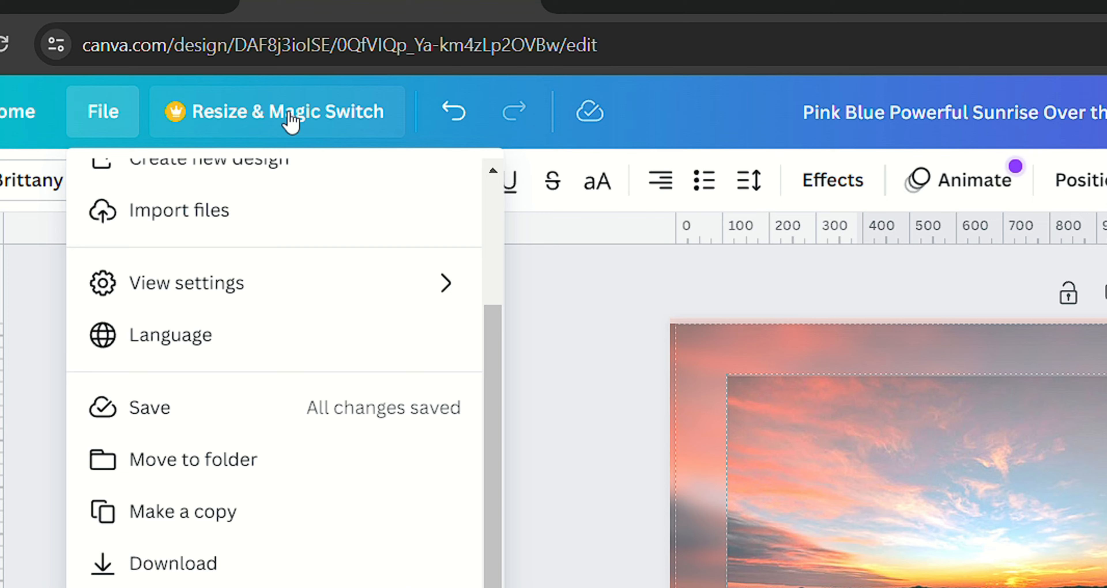
left_click(290, 122)
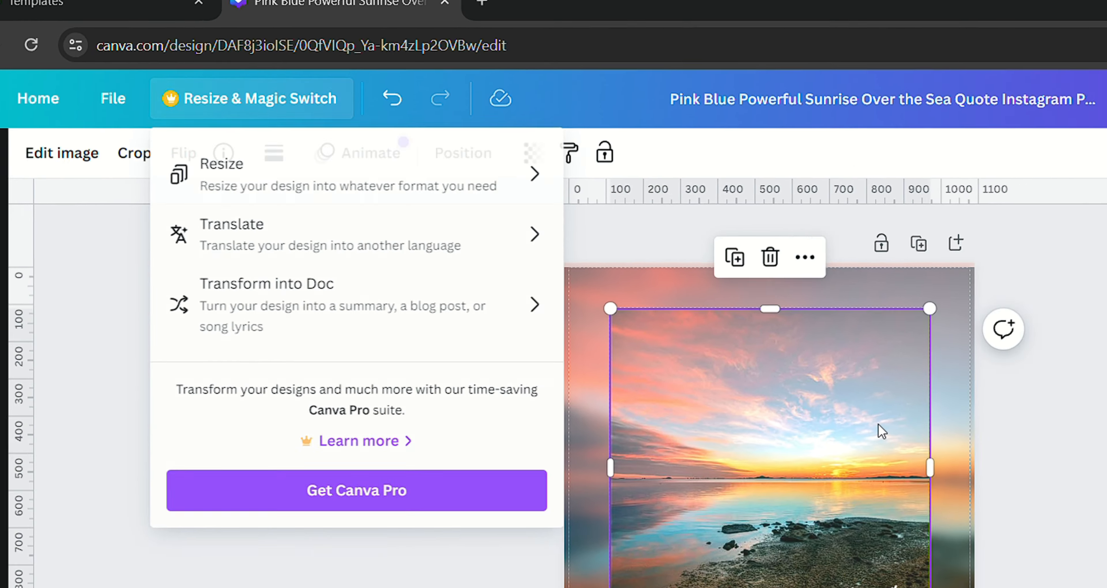
left_click(879, 423)
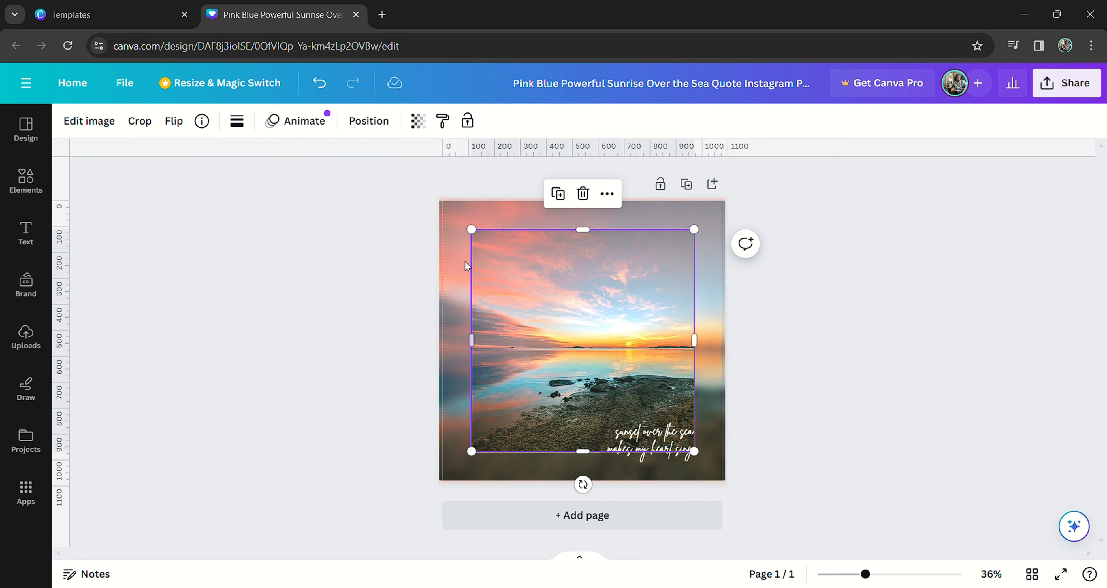
left_click(250, 84)
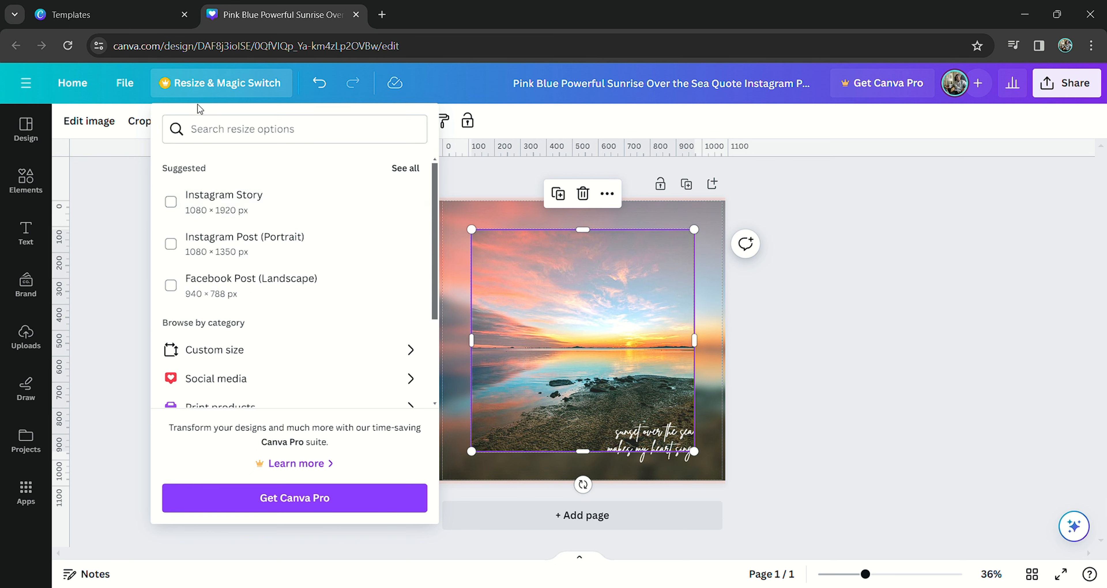
scroll(326, 297, "down", 3)
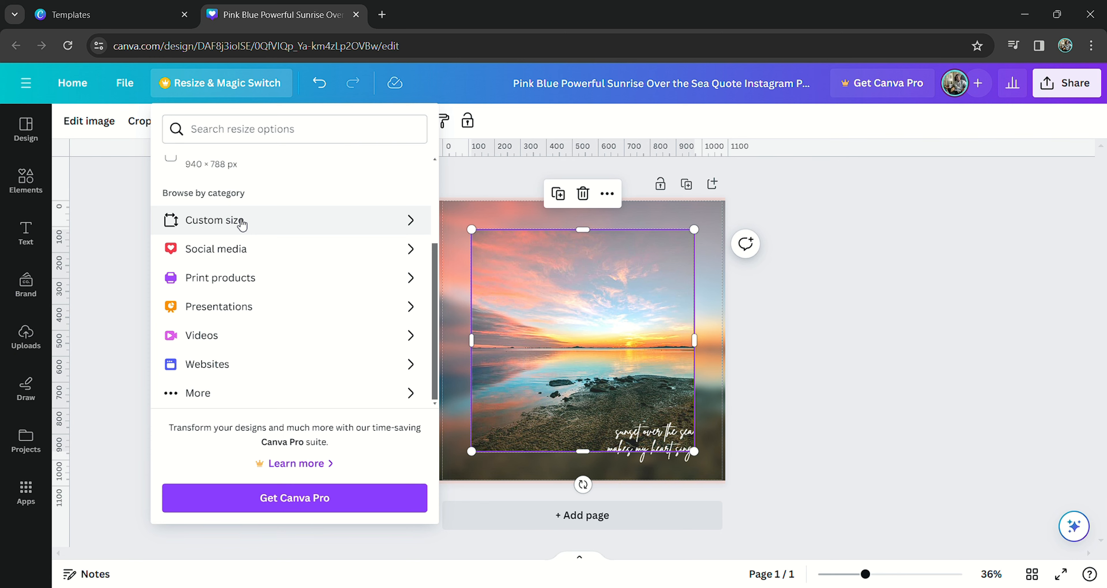
left_click(301, 78)
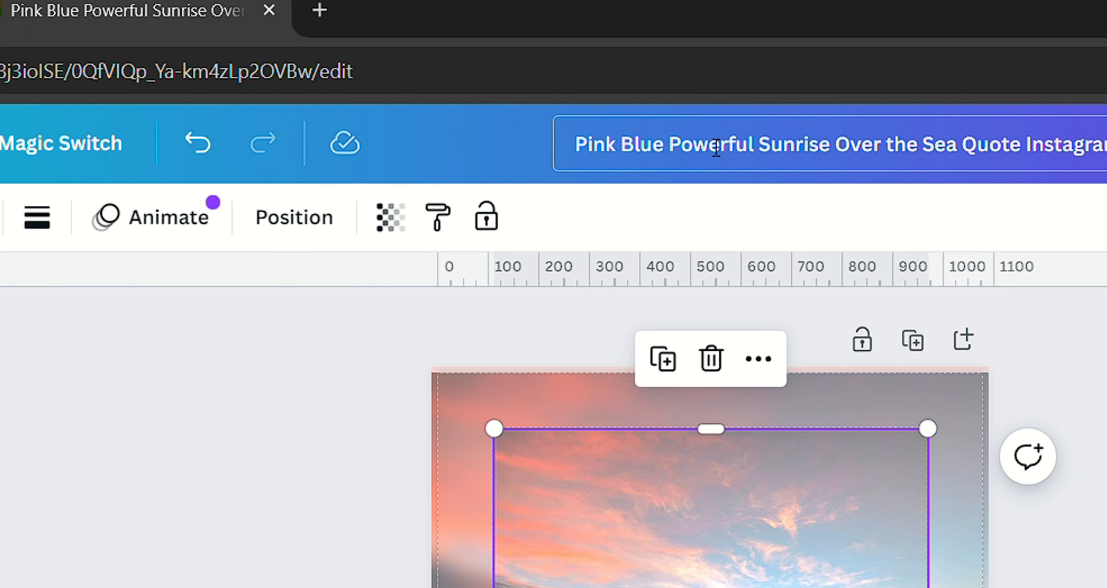
- Rename the design as "2nd lecture"
left_click_drag(713, 146, 637, 185)
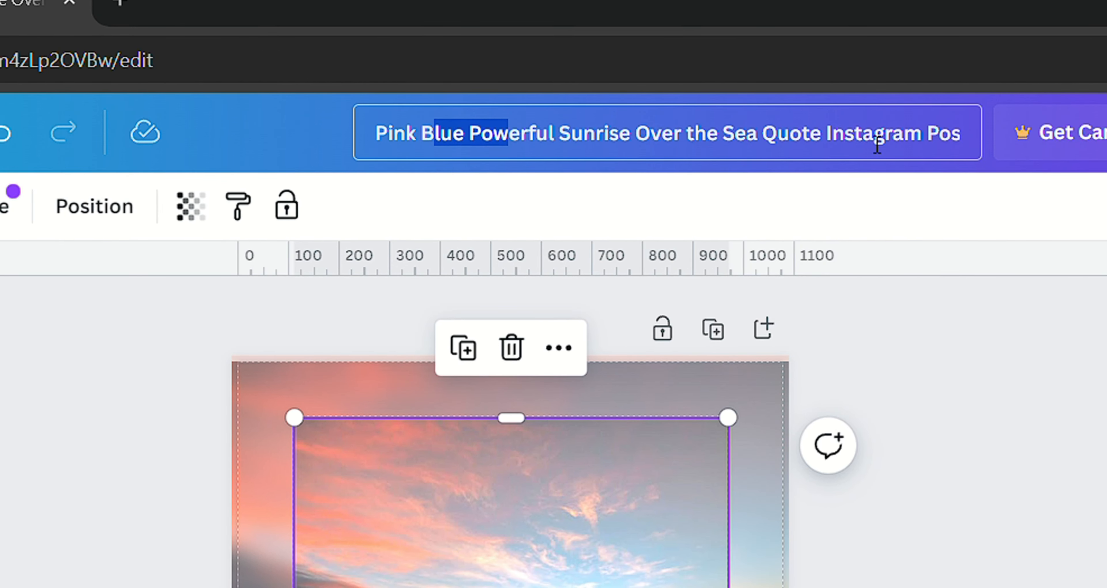
left_click(817, 155)
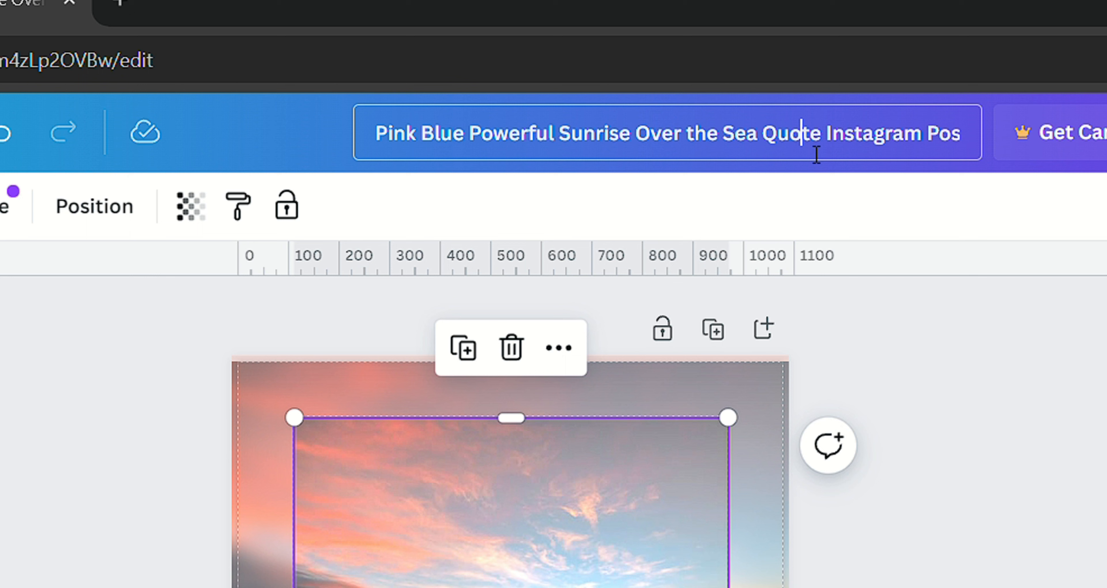
double_click(736, 151)
triple_click(736, 151)
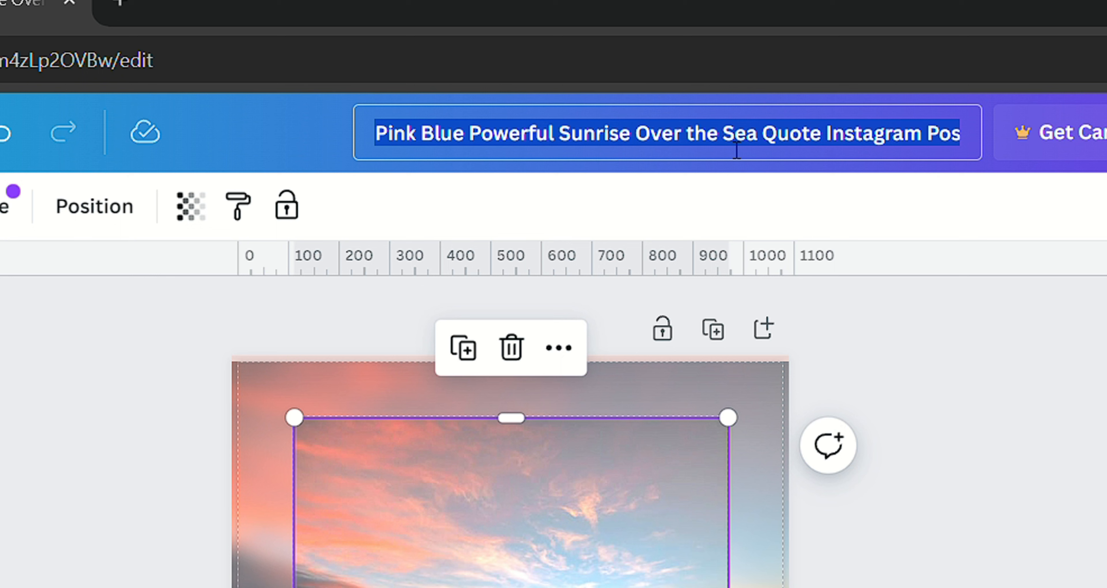
type("2n")
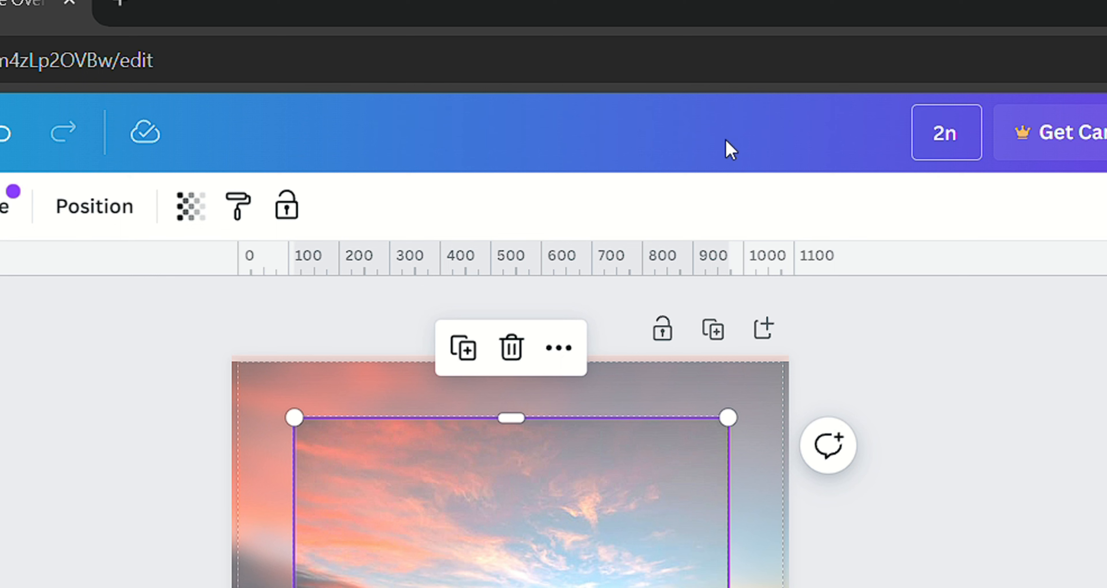
type("d lectur")
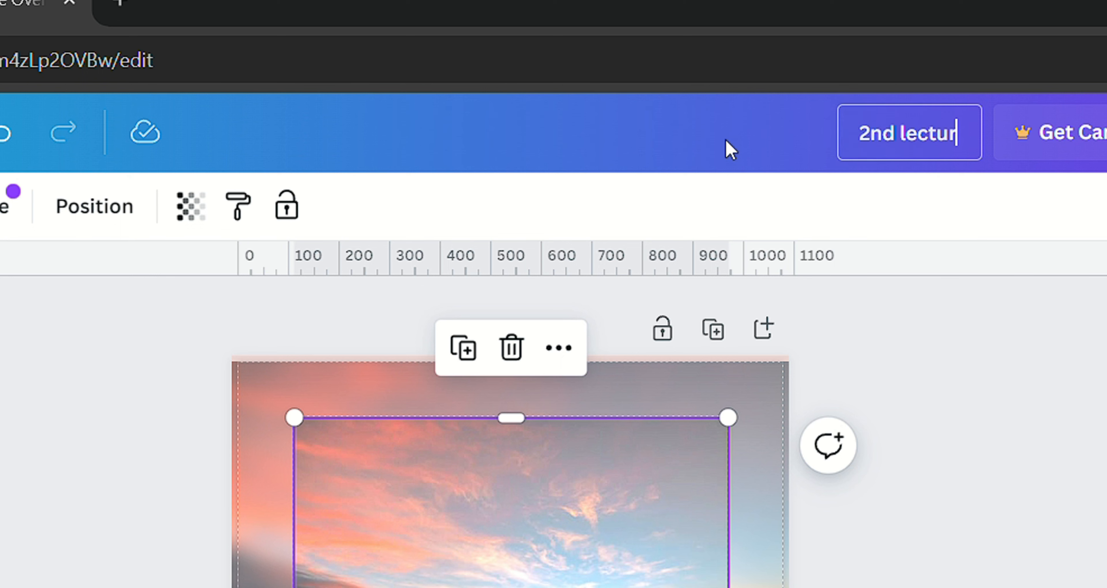
type("e")
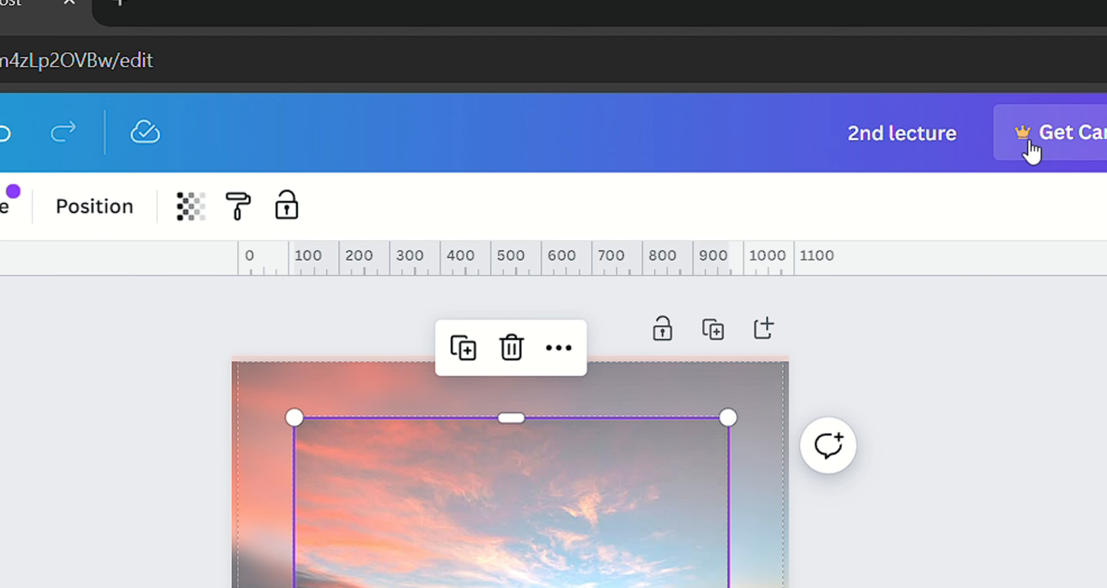
- View the Canva Pro upgrade offer and the design's Insights for views, engagement and unique links, closing both
left_click(1067, 141)
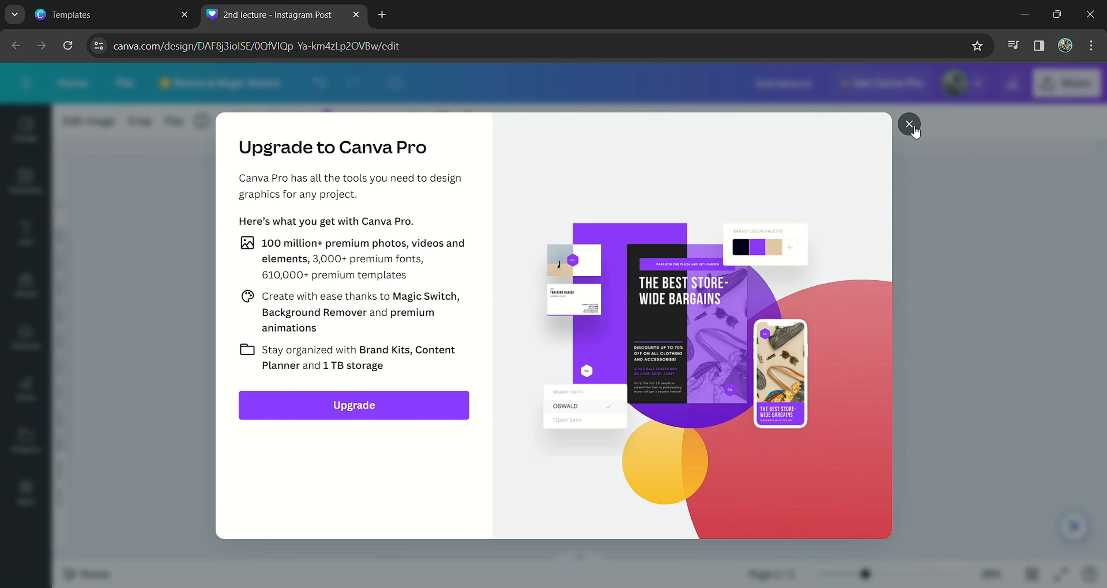
left_click(909, 125)
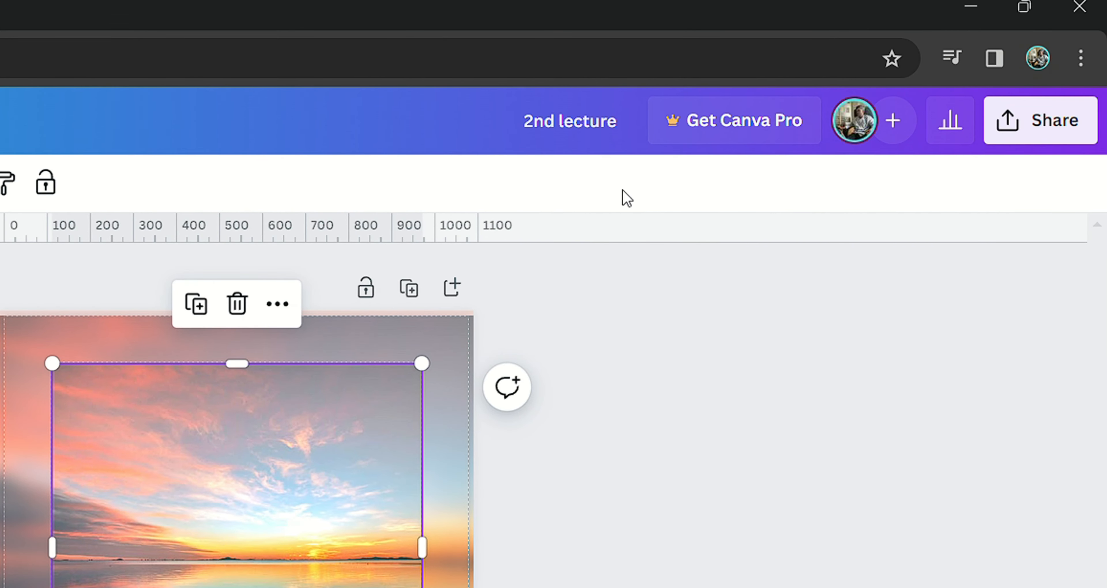
left_click(980, 109)
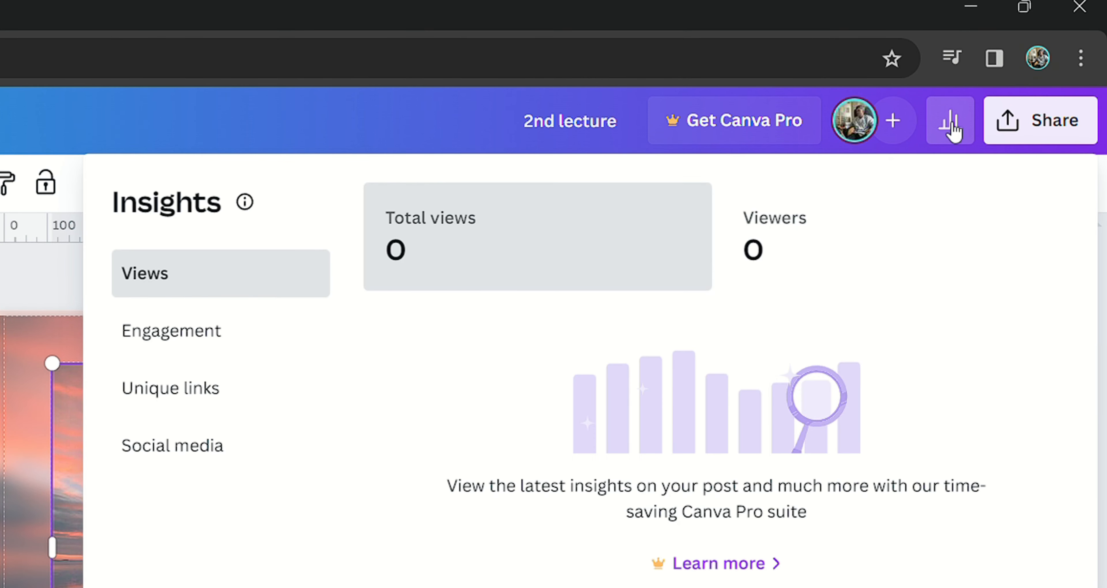
left_click(219, 344)
left_click(214, 388)
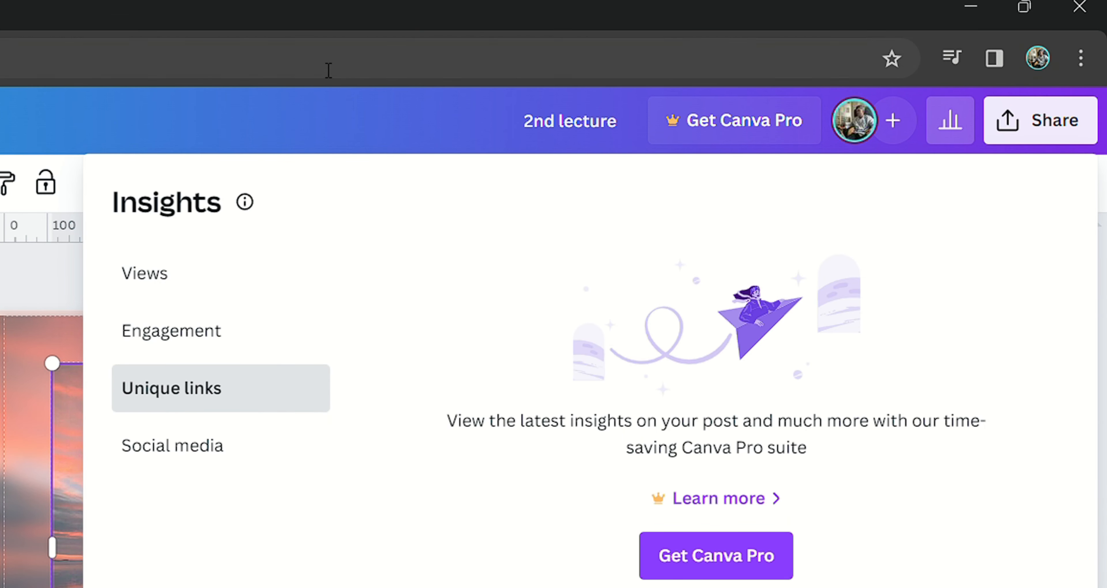
left_click(370, 114)
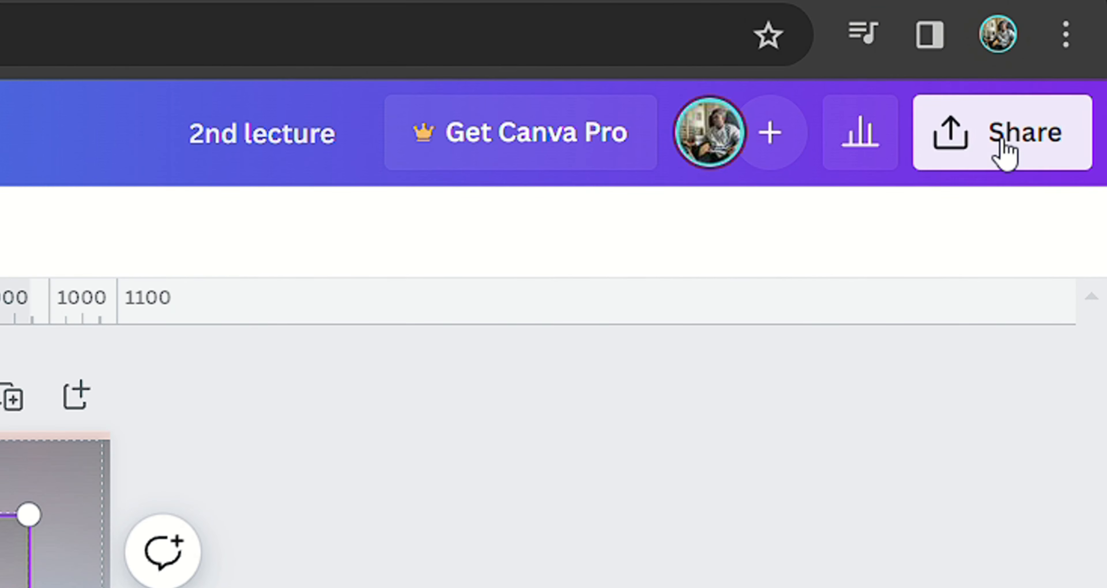
- Open the design's sharing options and set the collaboration link access to "Anyone with the link"
left_click(1041, 133)
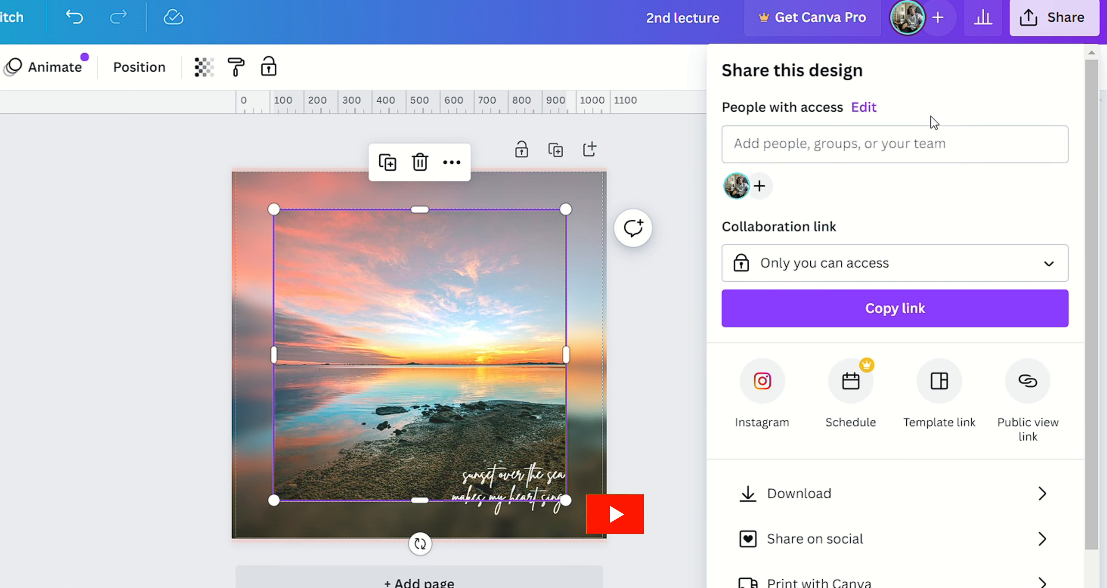
left_click(878, 136)
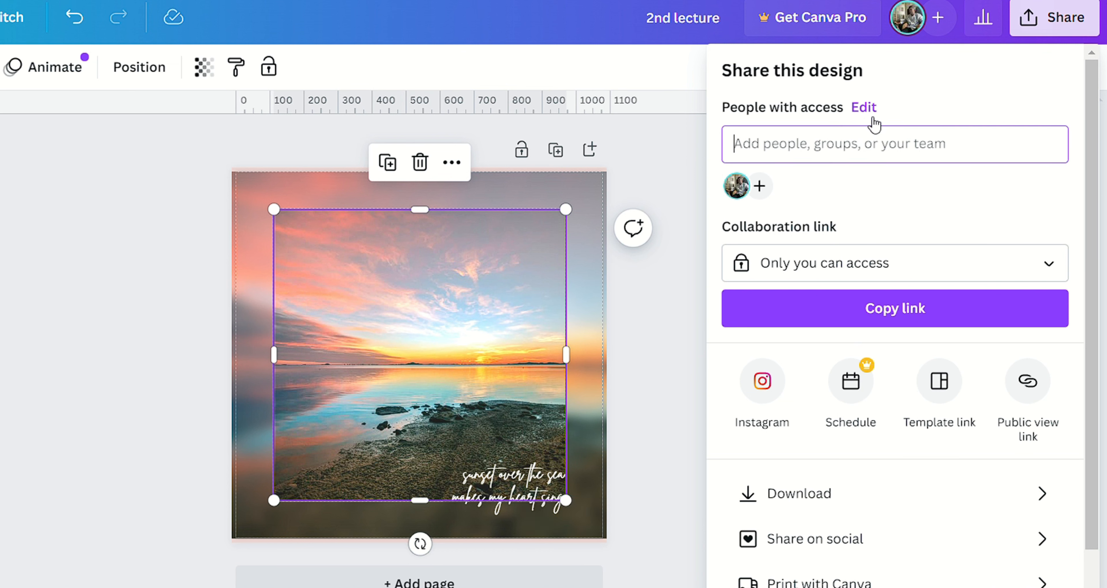
left_click(909, 271)
left_click(909, 271)
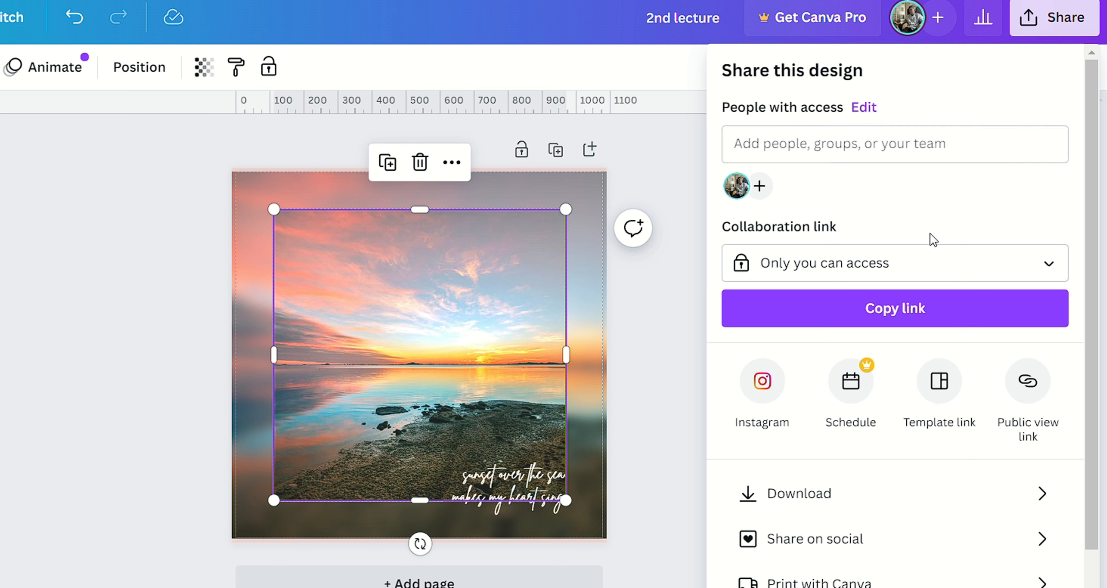
left_click(885, 273)
left_click(917, 265)
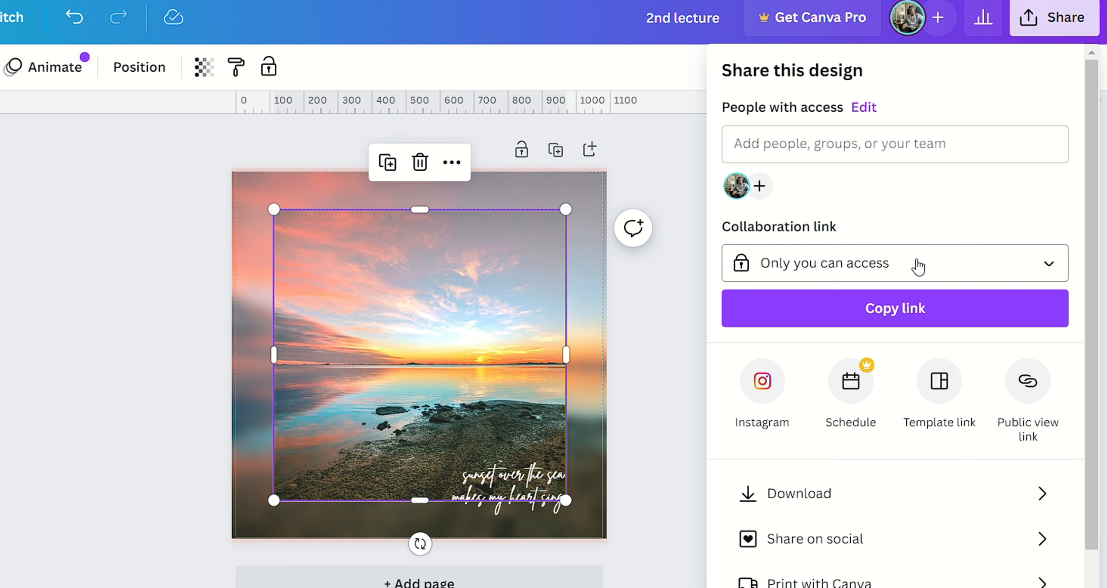
left_click(918, 267)
left_click(912, 391)
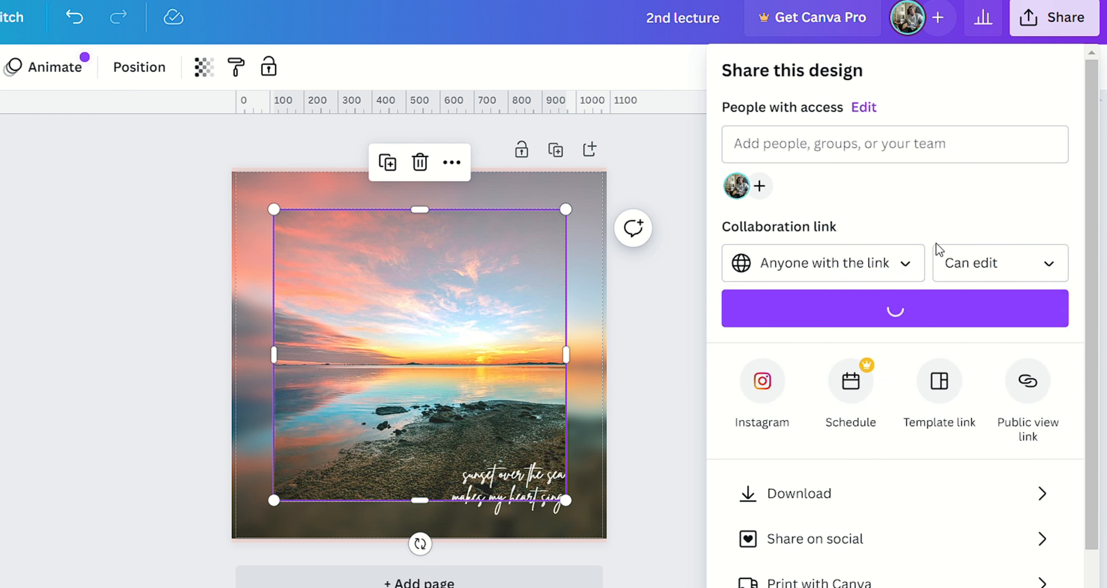
- Set the collaboration link's permission to "Can view" and copy the link
left_click(1001, 271)
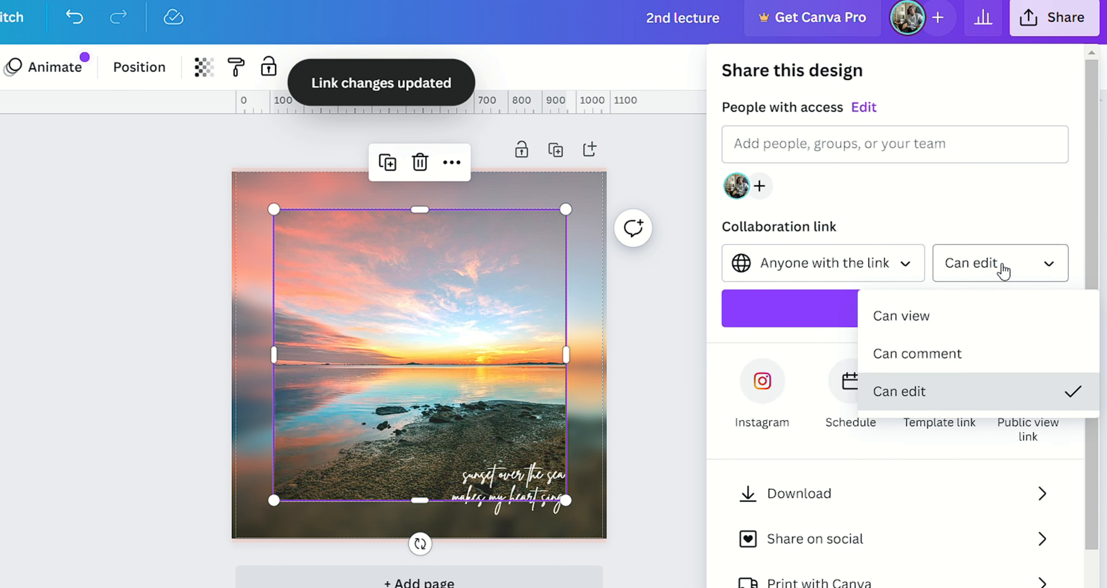
left_click(1003, 270)
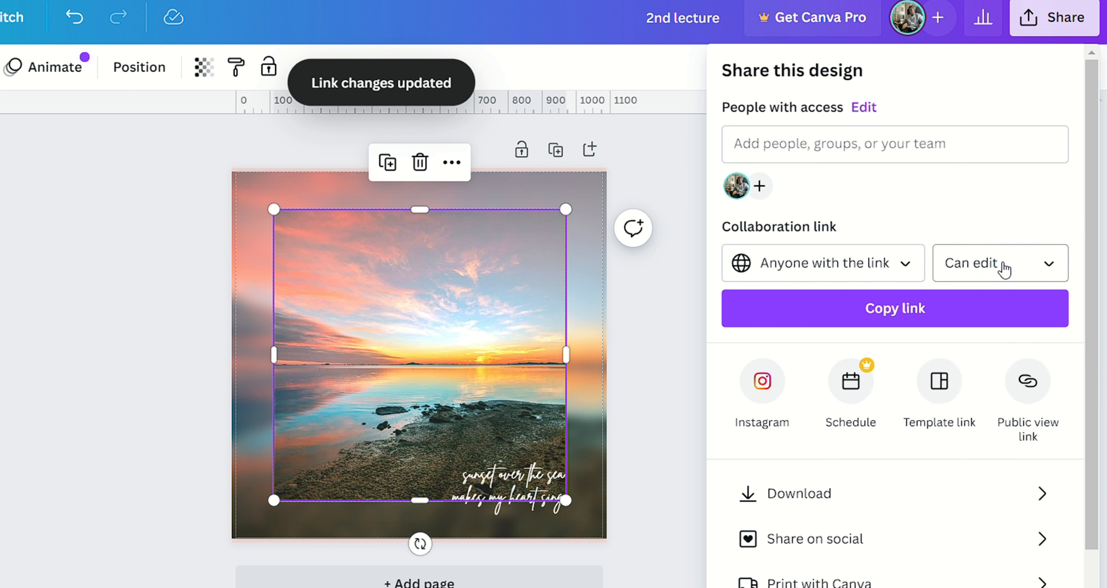
left_click(1000, 258)
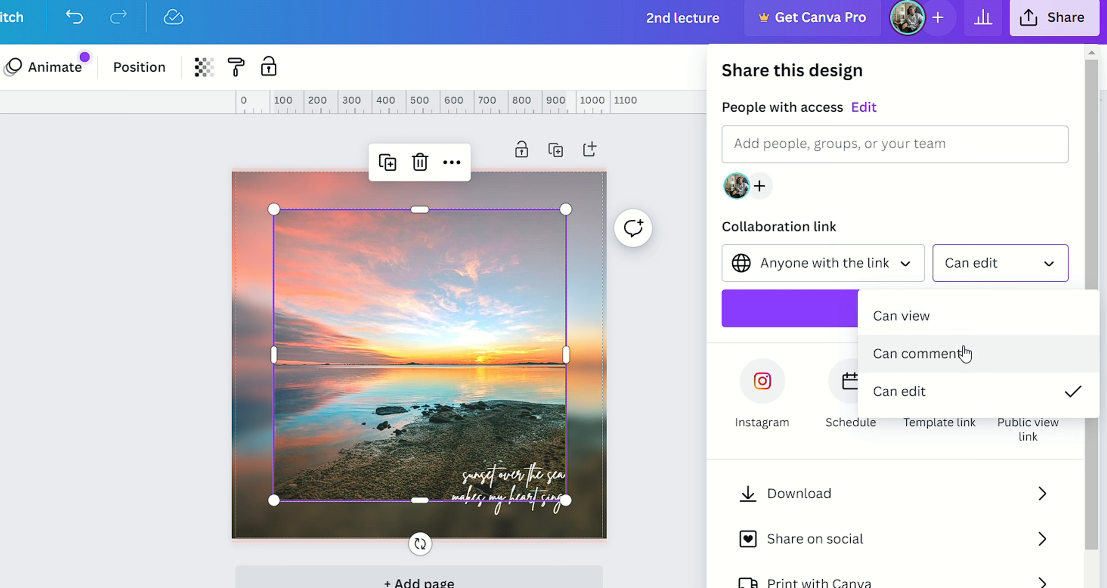
left_click(998, 186)
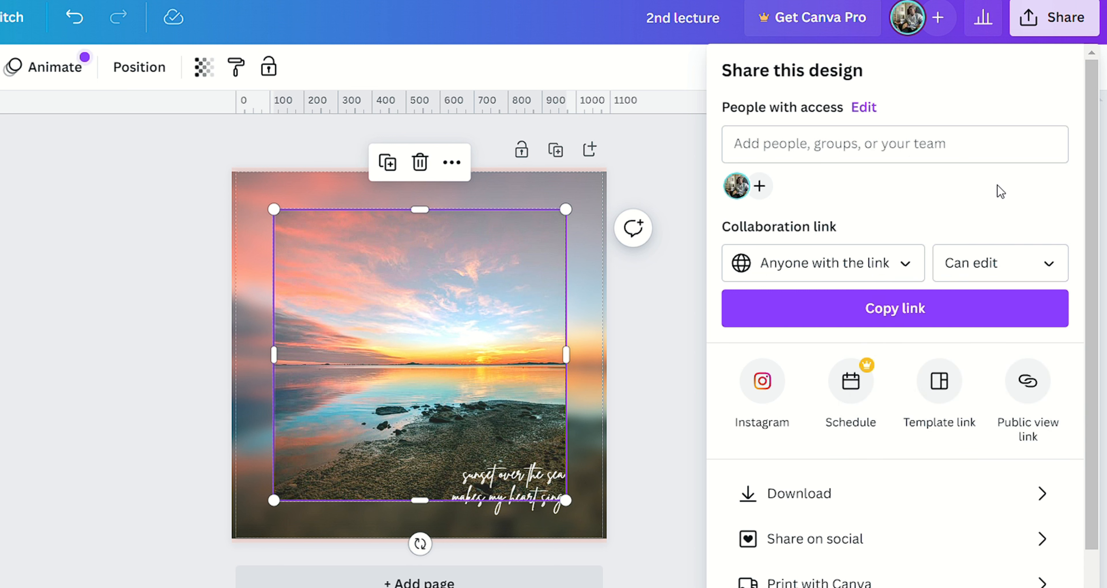
left_click(996, 262)
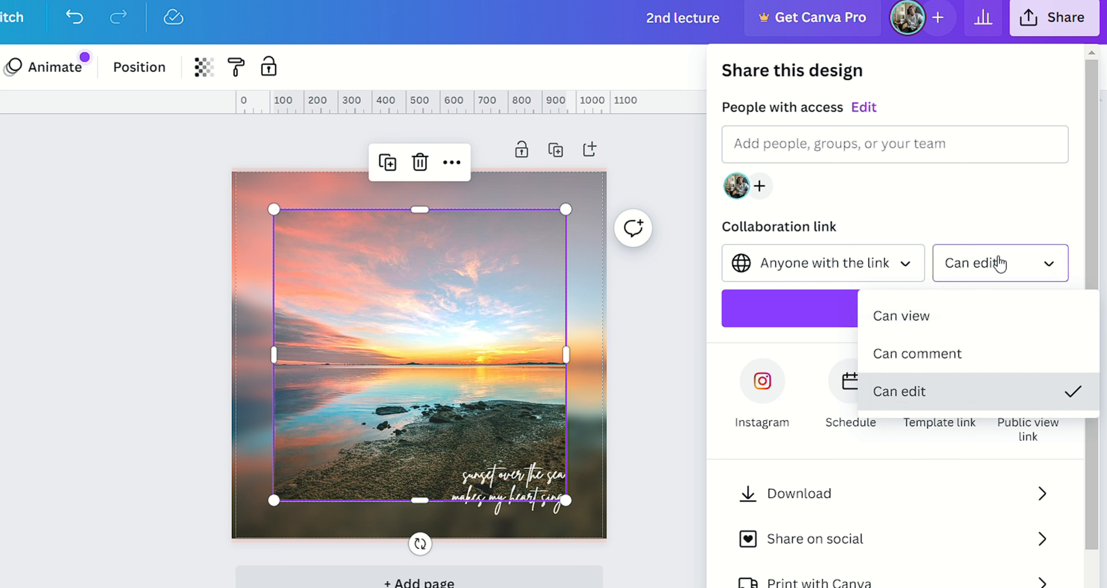
left_click(930, 320)
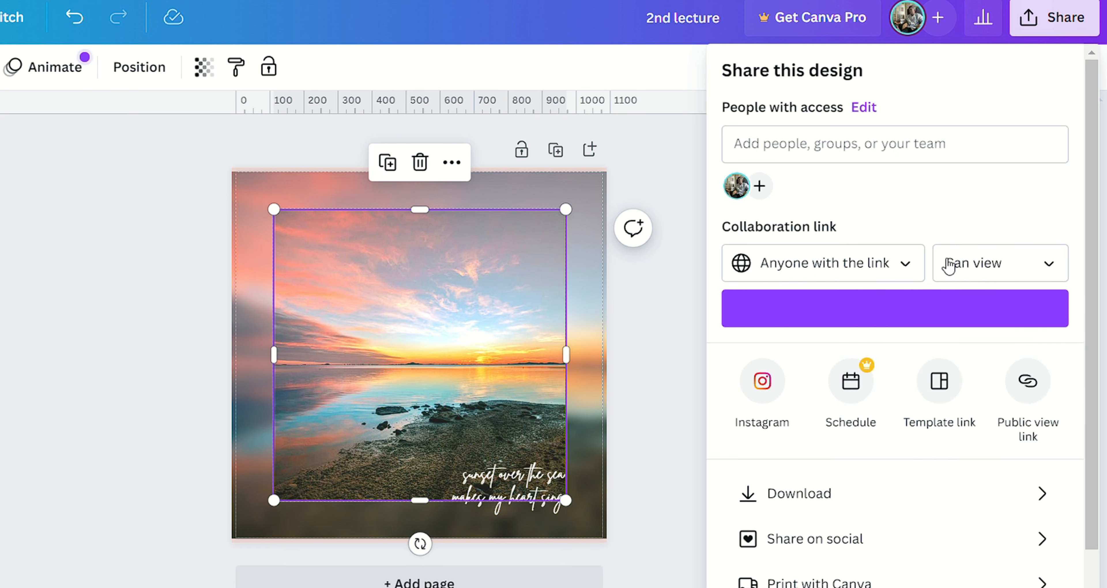
scroll(898, 288, "down", 1)
left_click(917, 256)
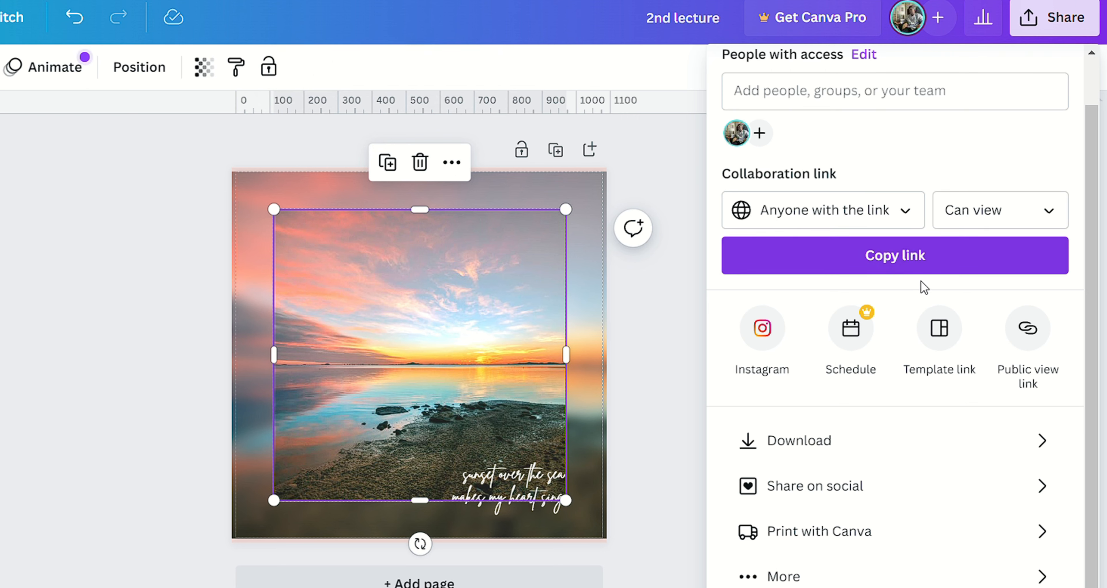
scroll(919, 286, "up", 1)
left_click(837, 155)
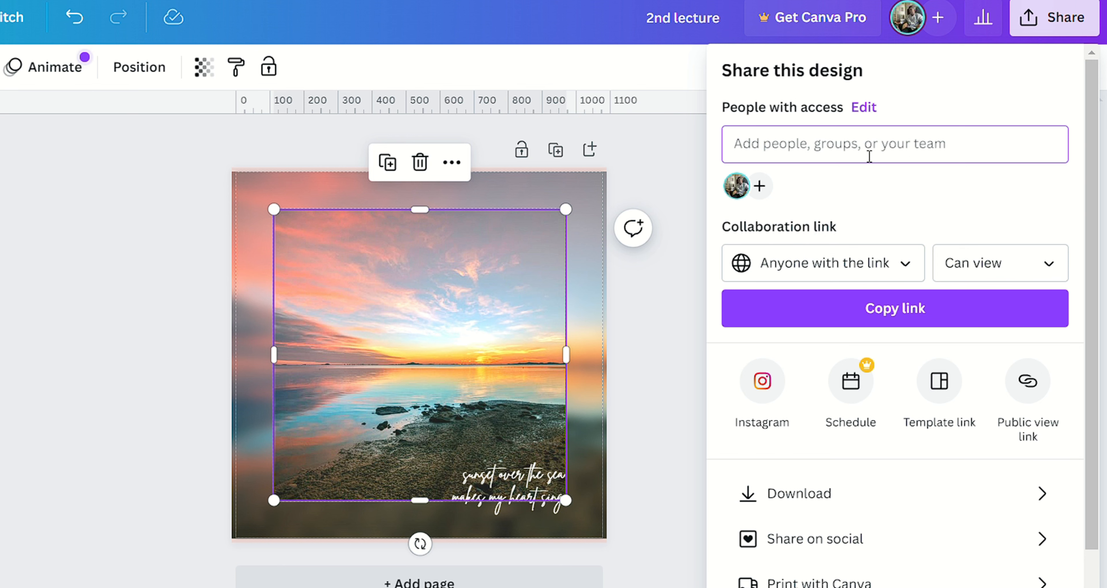
- Examine the file types offered for downloading the design, and open the options for sharing it on social media
scroll(886, 215, "down", 1)
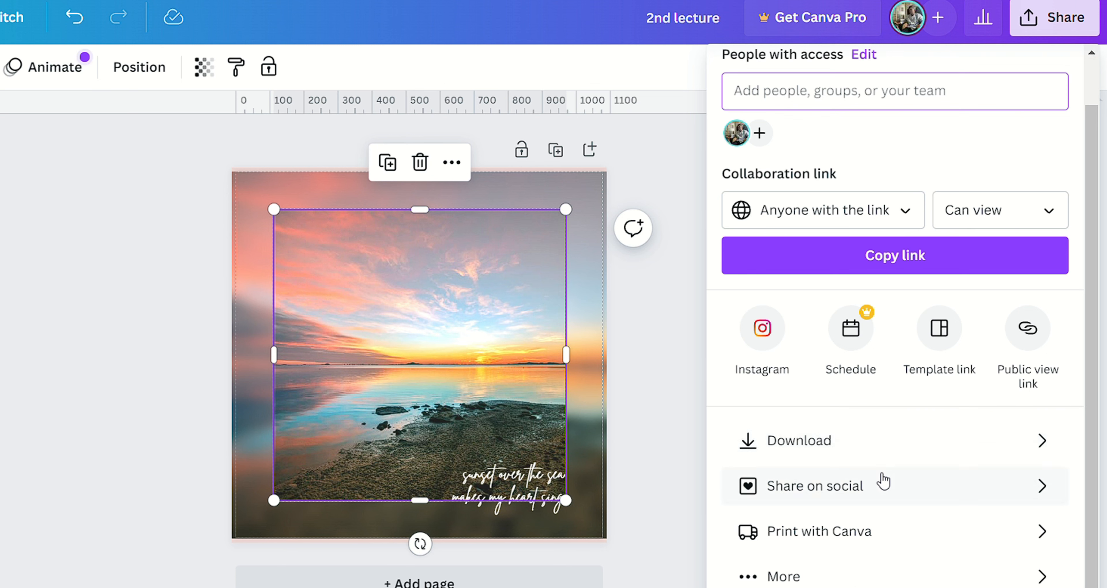
left_click(872, 448)
left_click(955, 150)
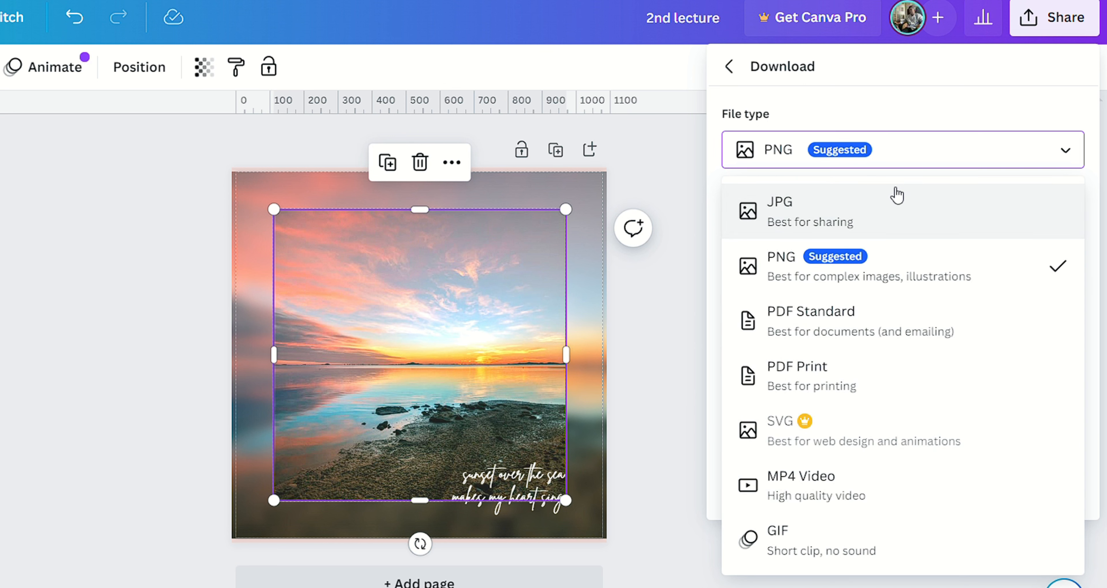
left_click(922, 159)
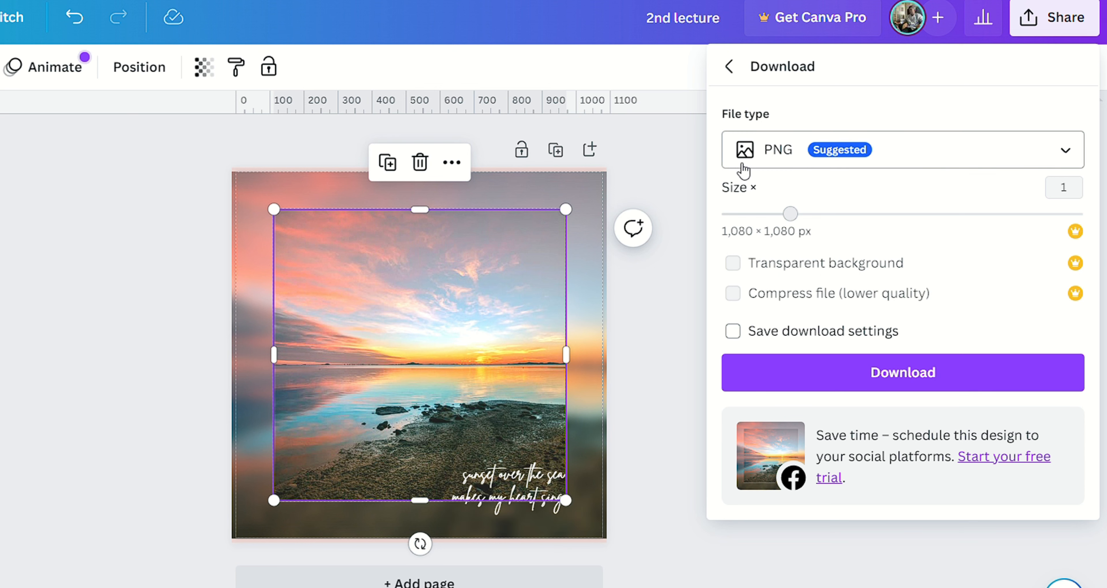
left_click(729, 67)
scroll(881, 344, "down", 1)
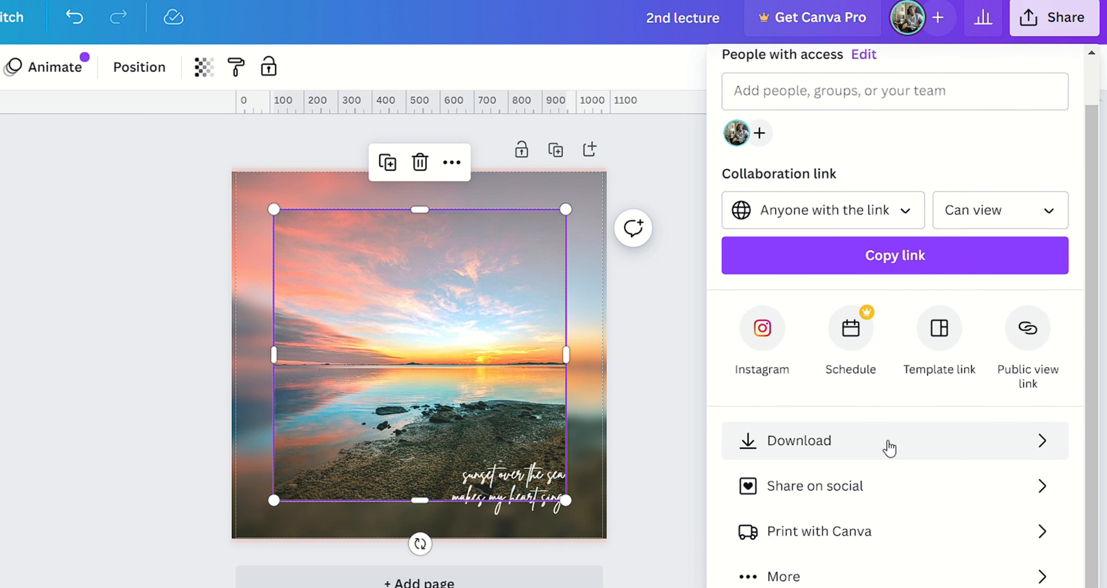
left_click(889, 498)
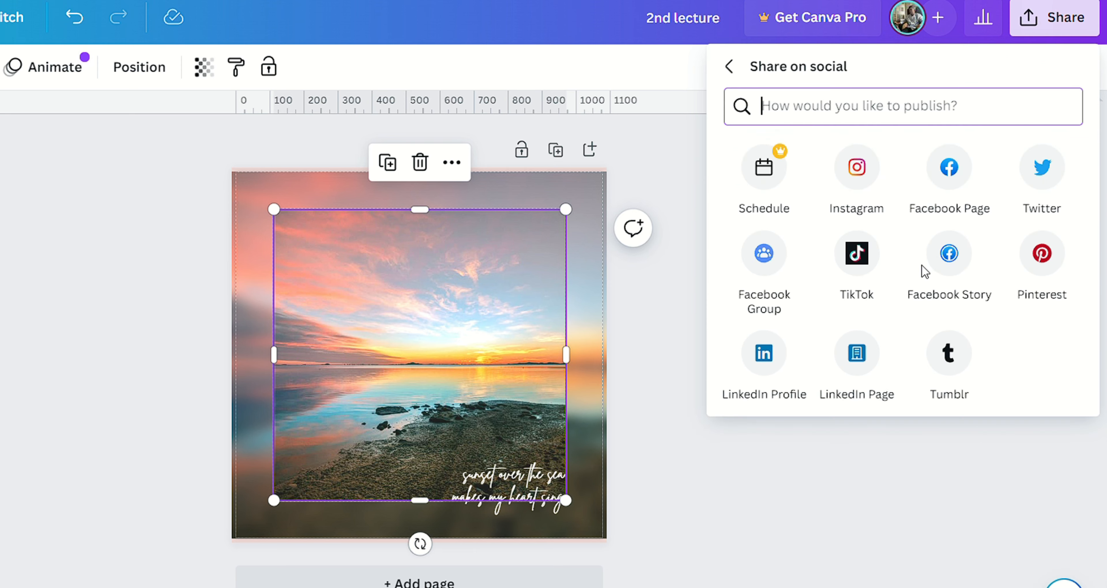
- Leave the social sharing options and examine the product types offered under Print with Canva, such as gift certificates, posters and flyers
left_click(729, 67)
scroll(840, 516, "down", 1)
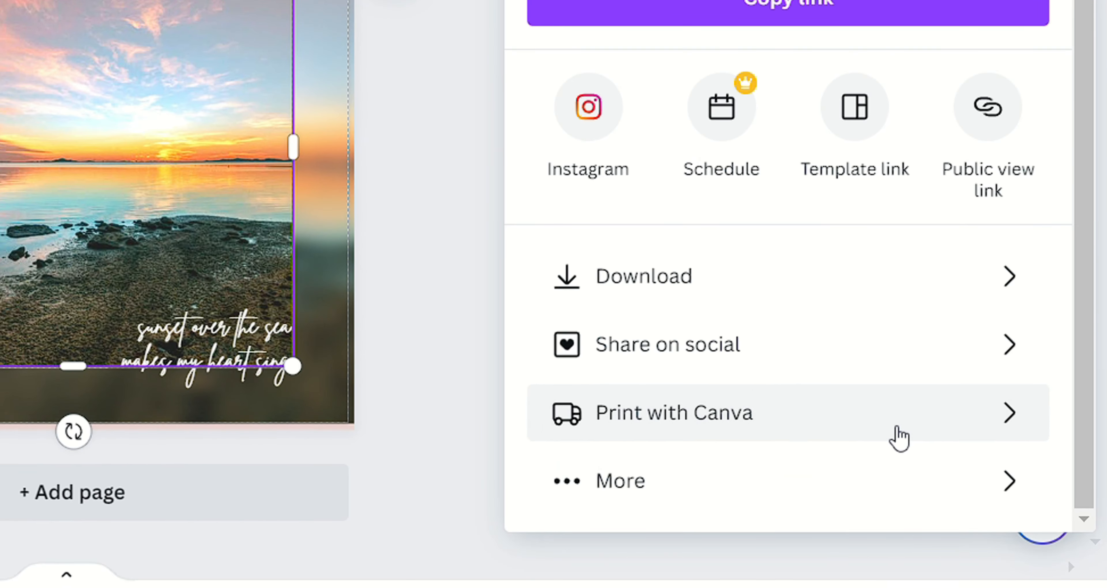
left_click(896, 533)
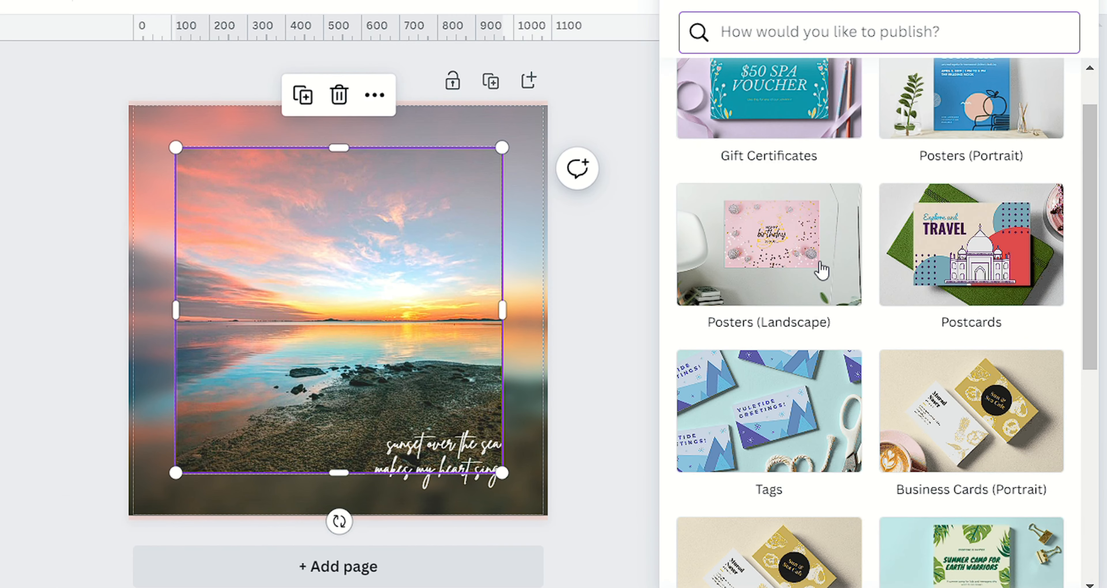
scroll(821, 270, "up", 1)
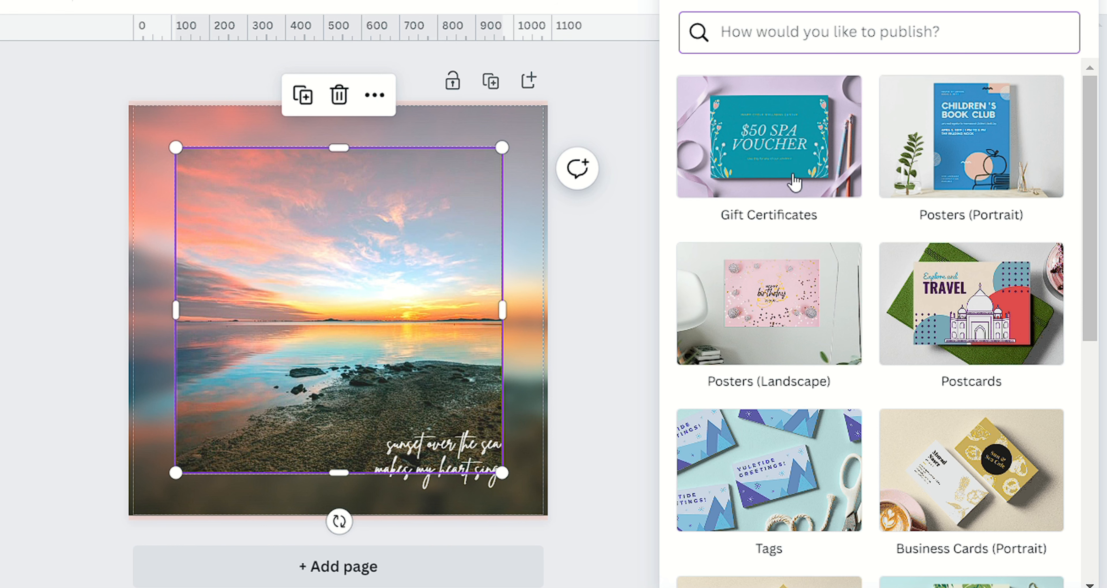
scroll(853, 284, "down", 4)
scroll(861, 278, "up", 4)
left_click(790, 144)
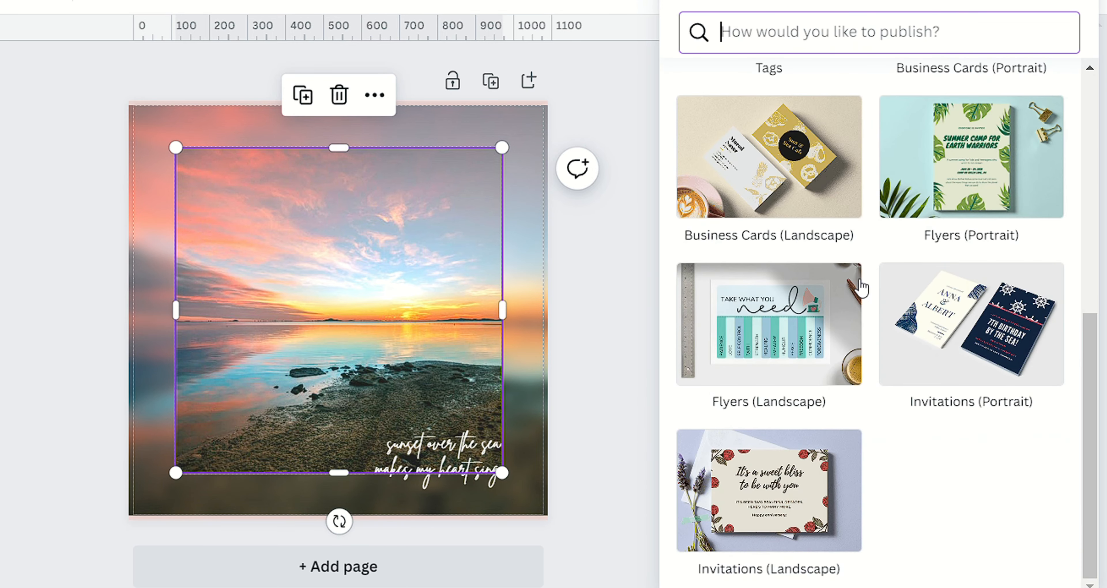
scroll(862, 287, "up", 6)
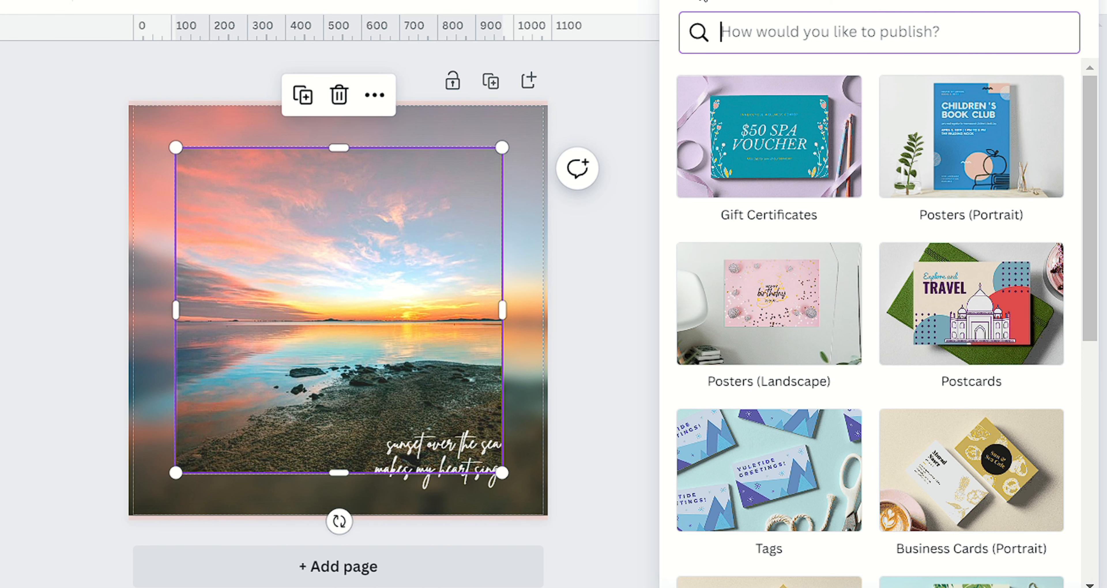
left_click(695, 1)
- Open the full list of publishing options for the design and examine its Share, Social, Save and Messaging groups
scroll(864, 449, "down", 2)
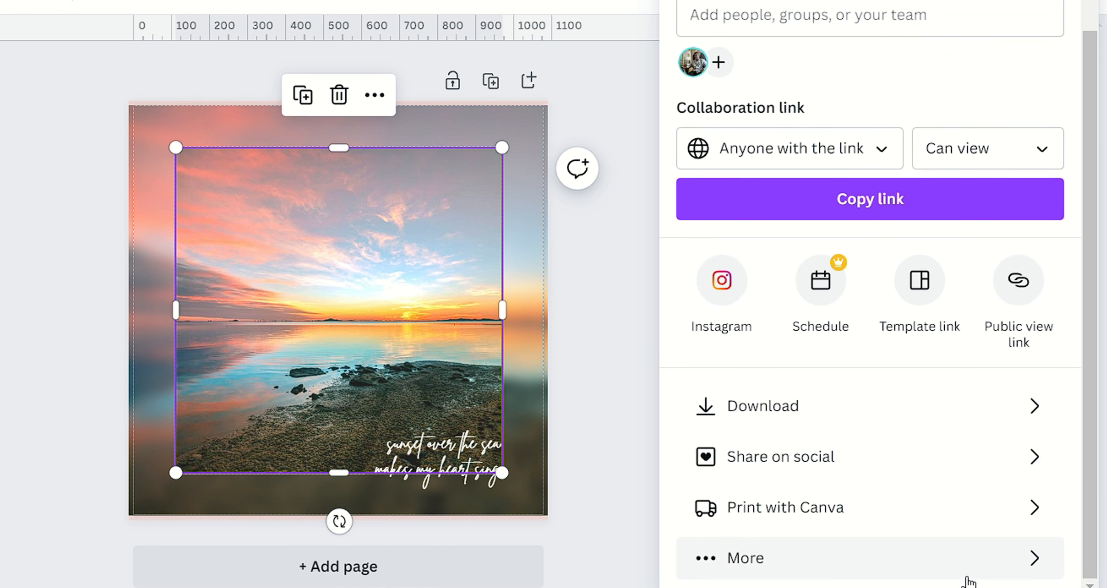
left_click(799, 562)
scroll(857, 438, "down", 12)
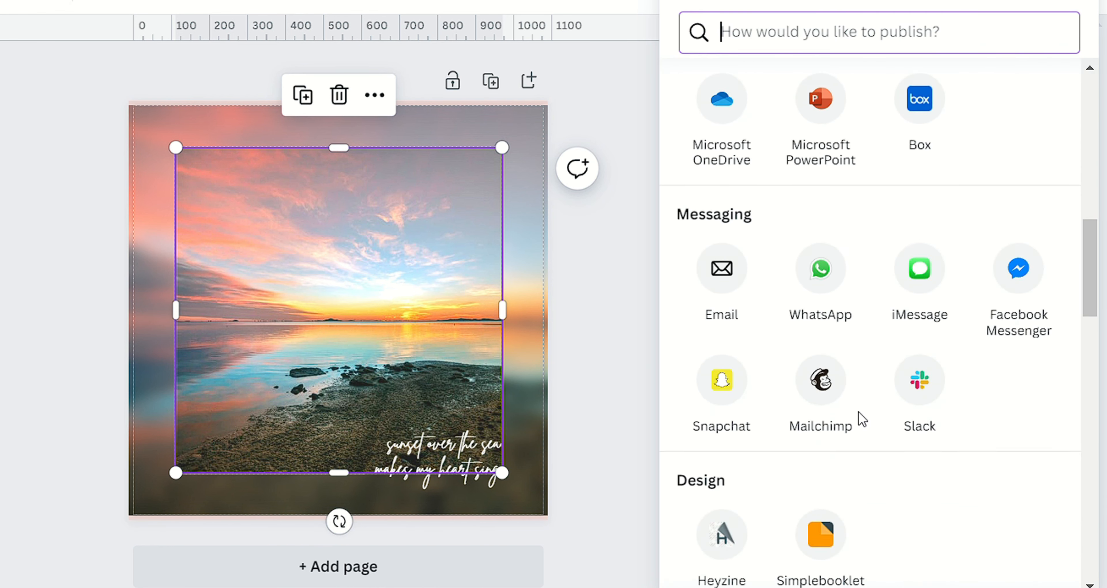
scroll(861, 419, "up", 12)
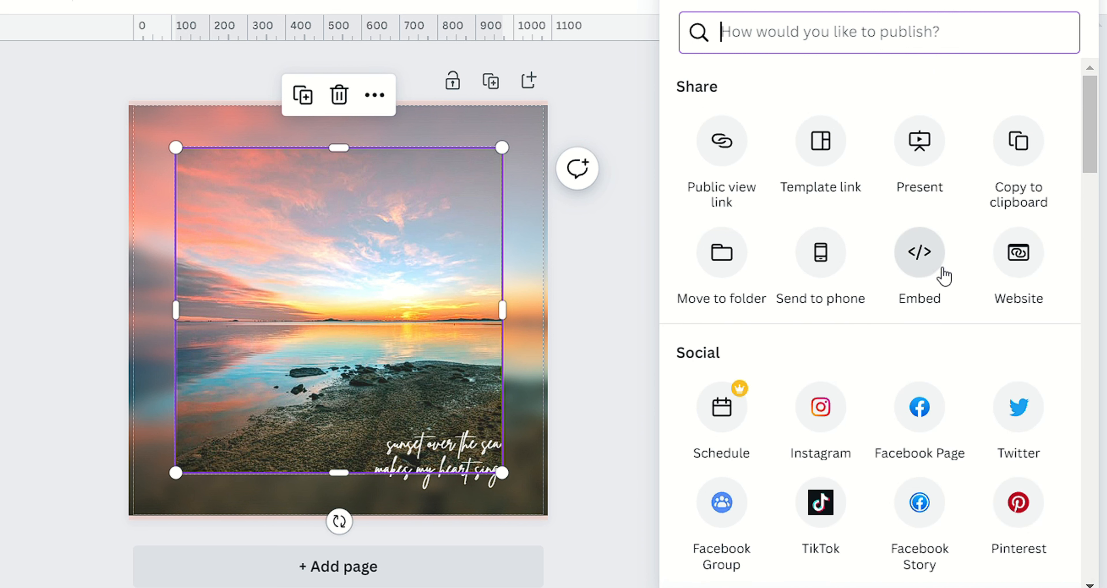
scroll(981, 330, "down", 1)
scroll(719, 271, "down", 2)
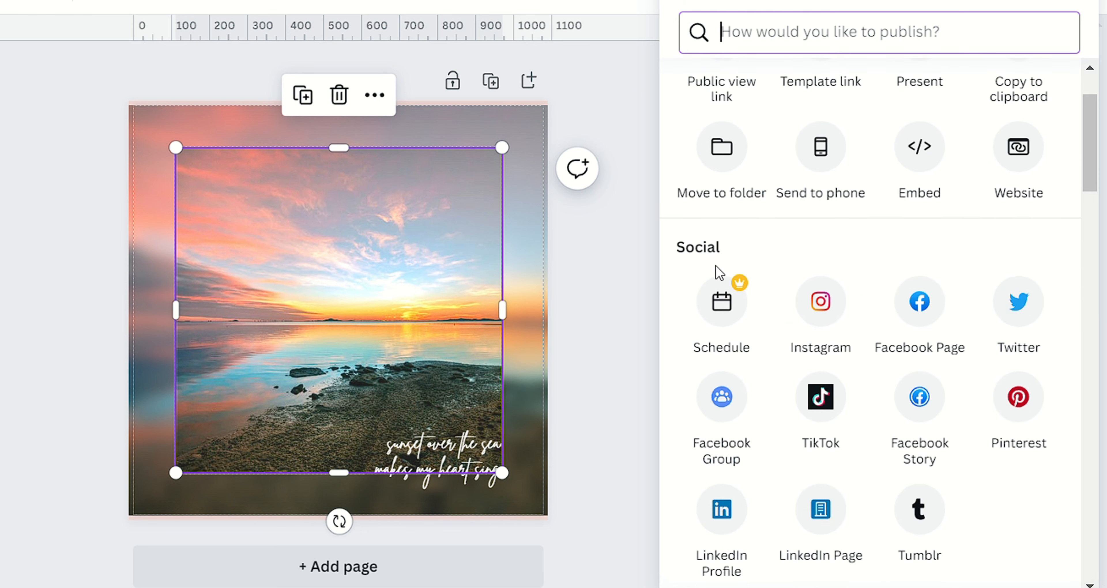
scroll(833, 467, "down", 8)
scroll(855, 447, "down", 3)
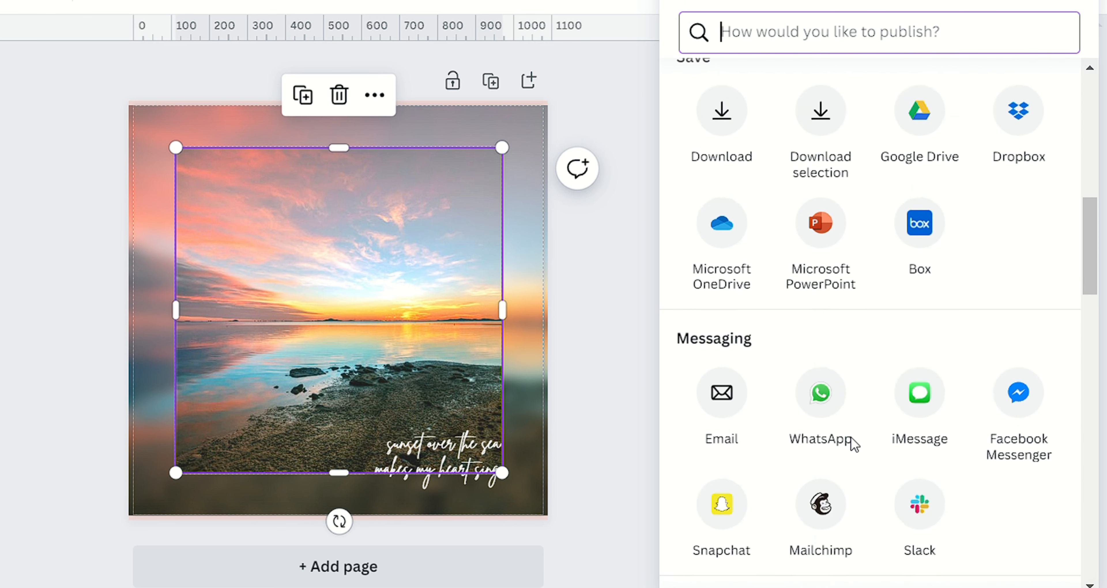
scroll(790, 387, "up", 1)
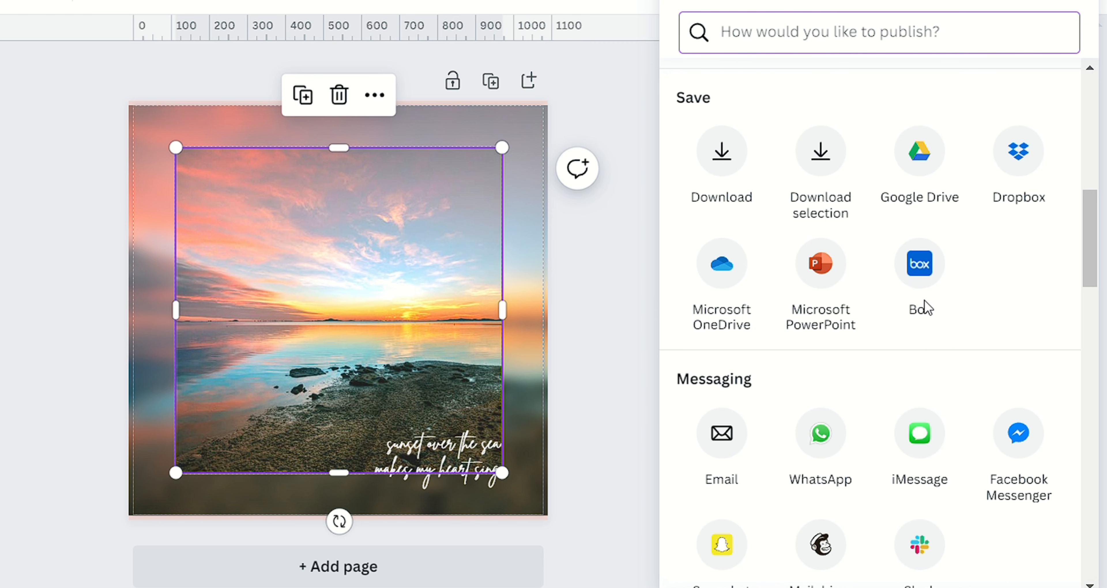
- Examine the publishing apps listed under More options, and close the design's sharing options
scroll(924, 310, "down", 20)
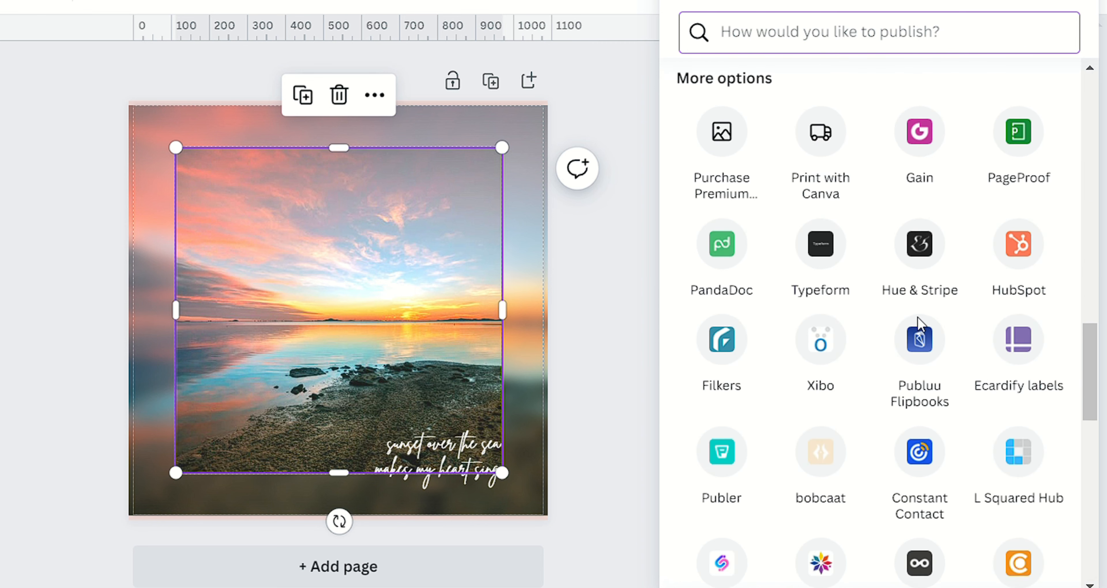
scroll(924, 325, "down", 5)
scroll(897, 346, "up", 20)
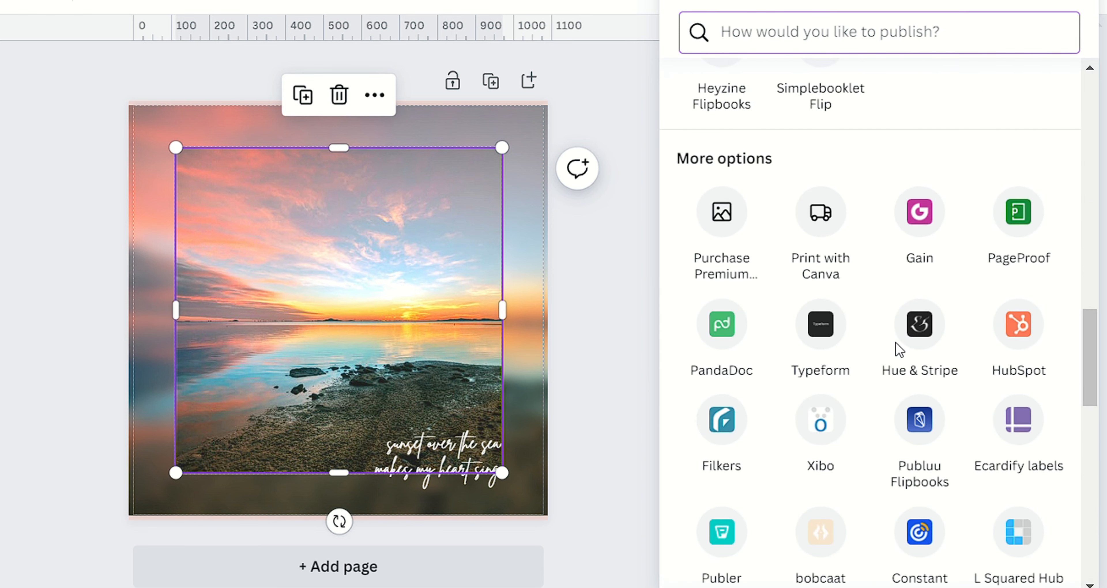
scroll(898, 349, "up", 3)
scroll(898, 347, "down", 20)
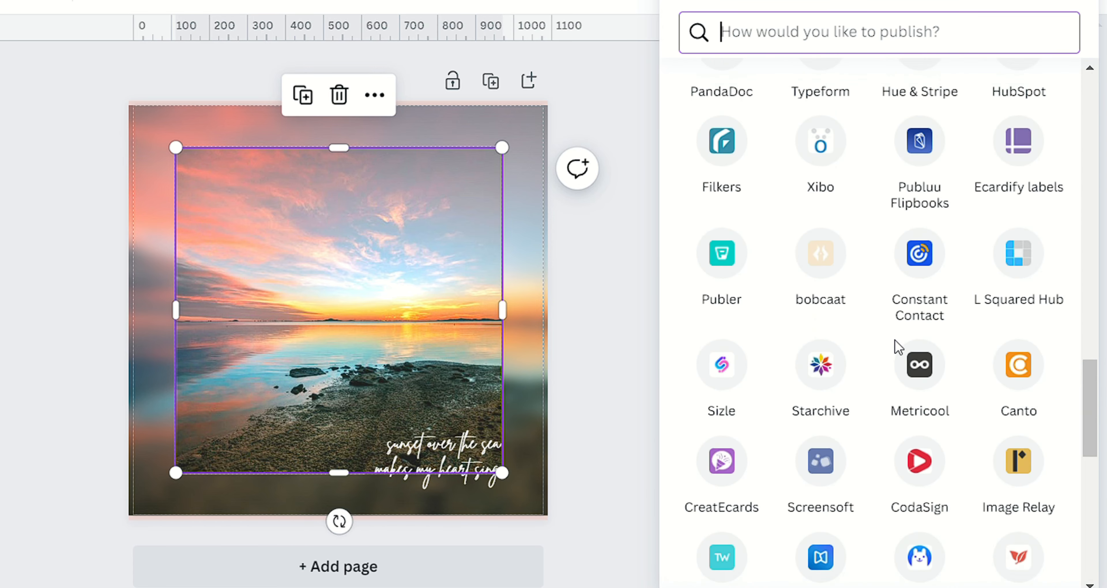
scroll(894, 346, "down", 3)
scroll(894, 346, "up", 5)
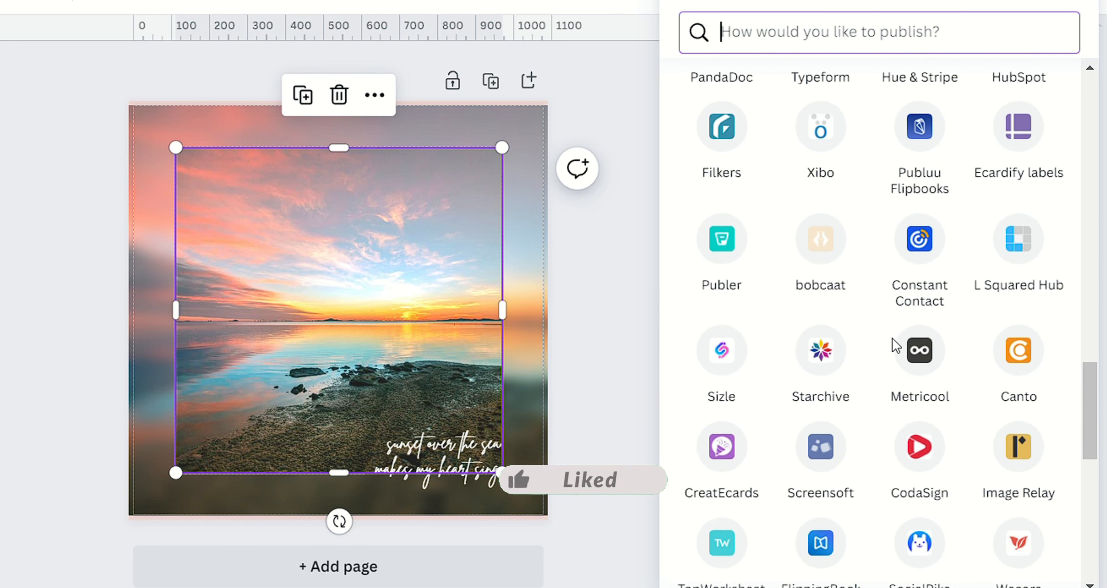
scroll(816, 198, "up", 20)
left_click(670, 2)
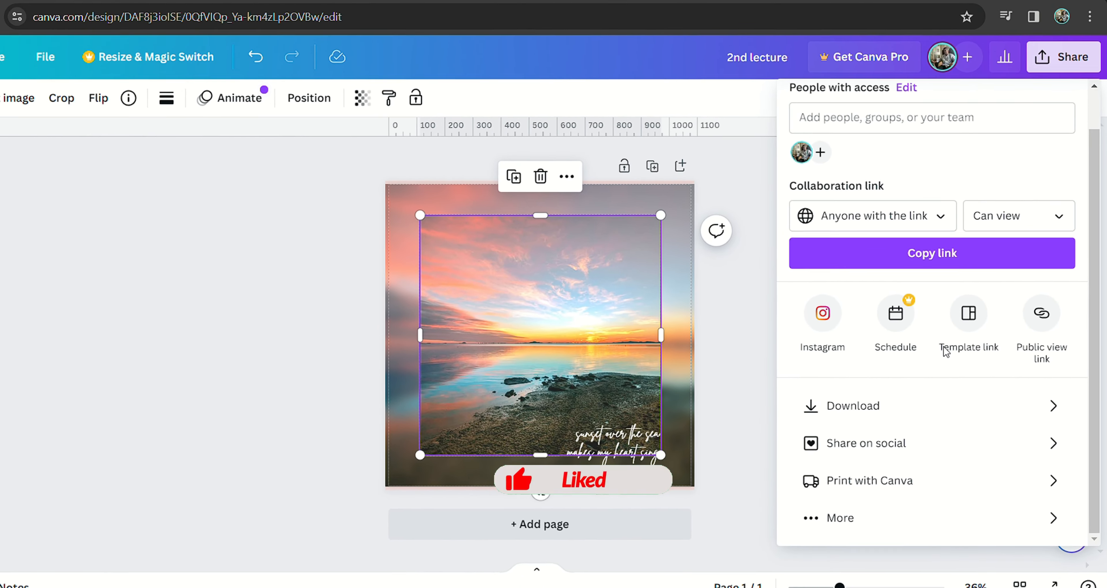
left_click(393, 61)
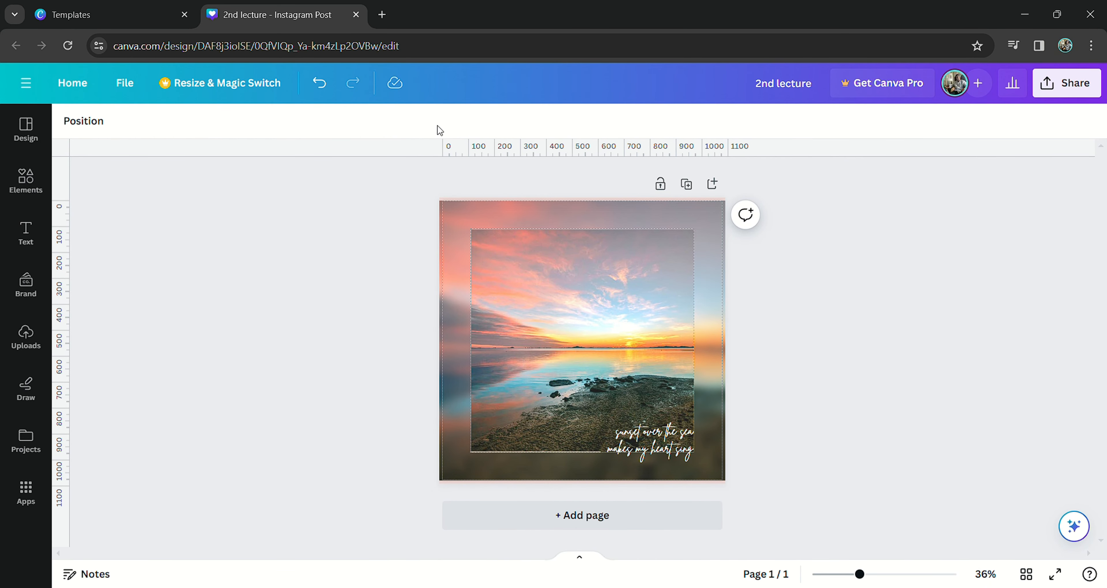